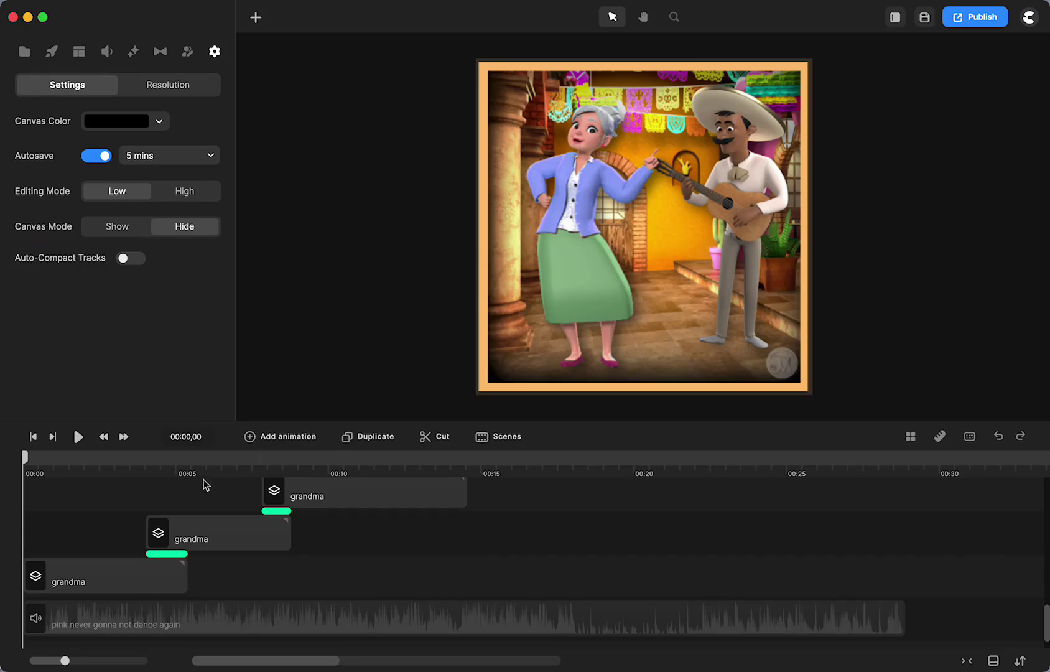
- Play the grandma scenes, stop around 00:24, and scrub the playhead to 00:31,26
{"action": "left_click", "coordinate": [78, 438]}
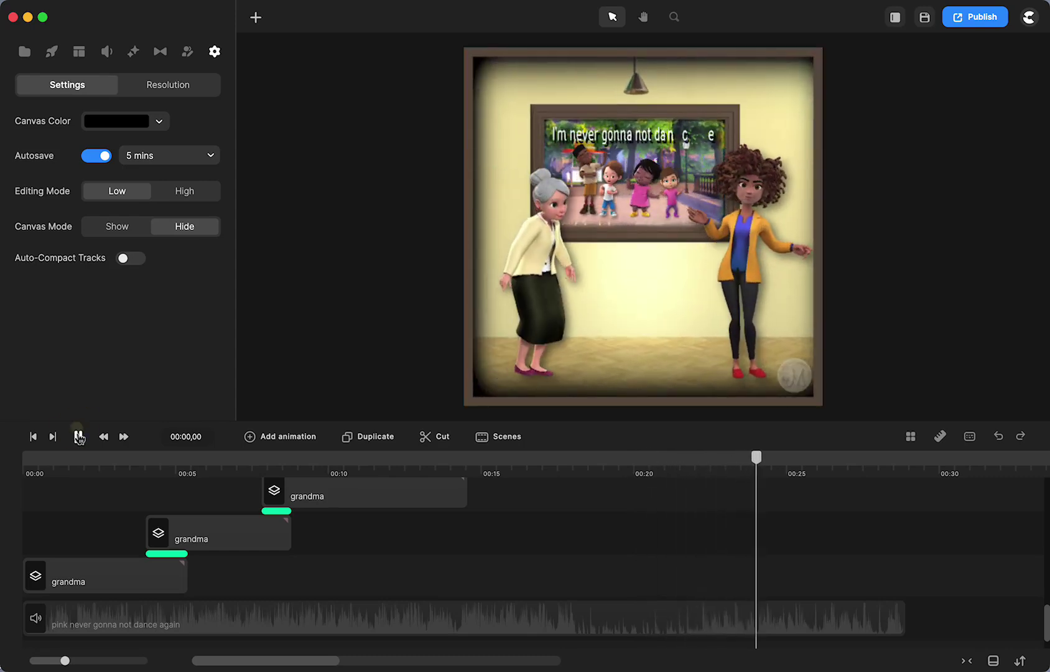
{"action": "left_click", "coordinate": [79, 438]}
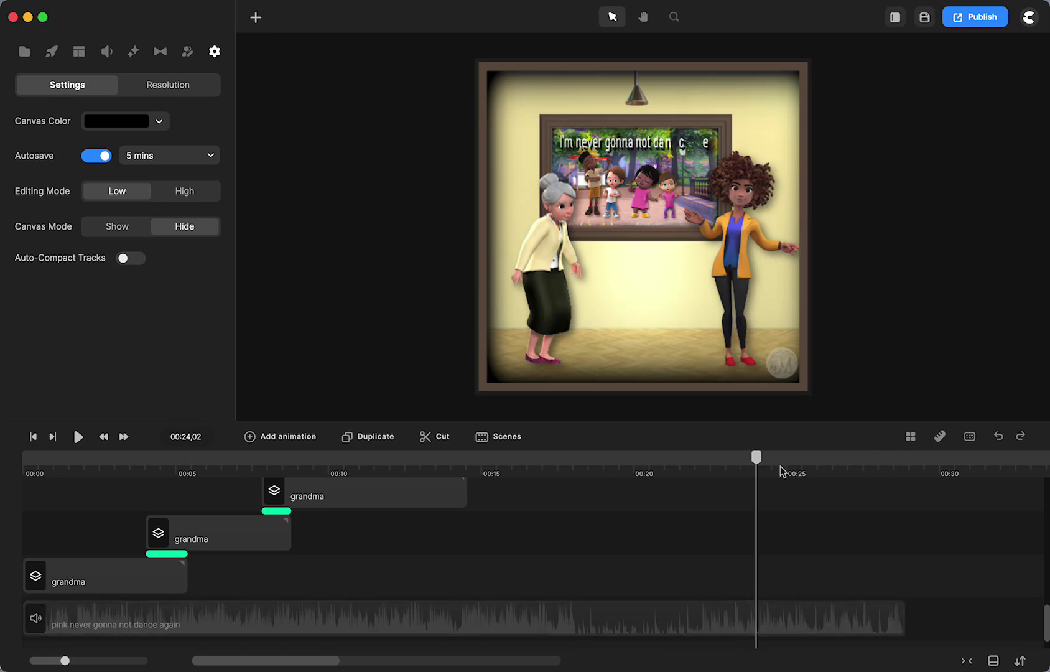
{"action": "left_click_drag", "start_coordinate": [757, 460], "coordinate": [994, 495]}
- Scrub to 00:34,14 and show the three stacked Using Tablet grandma clips in the timeline
{"action": "scroll", "coordinate": [697, 562], "scroll_direction": "right", "scroll_amount": 10}
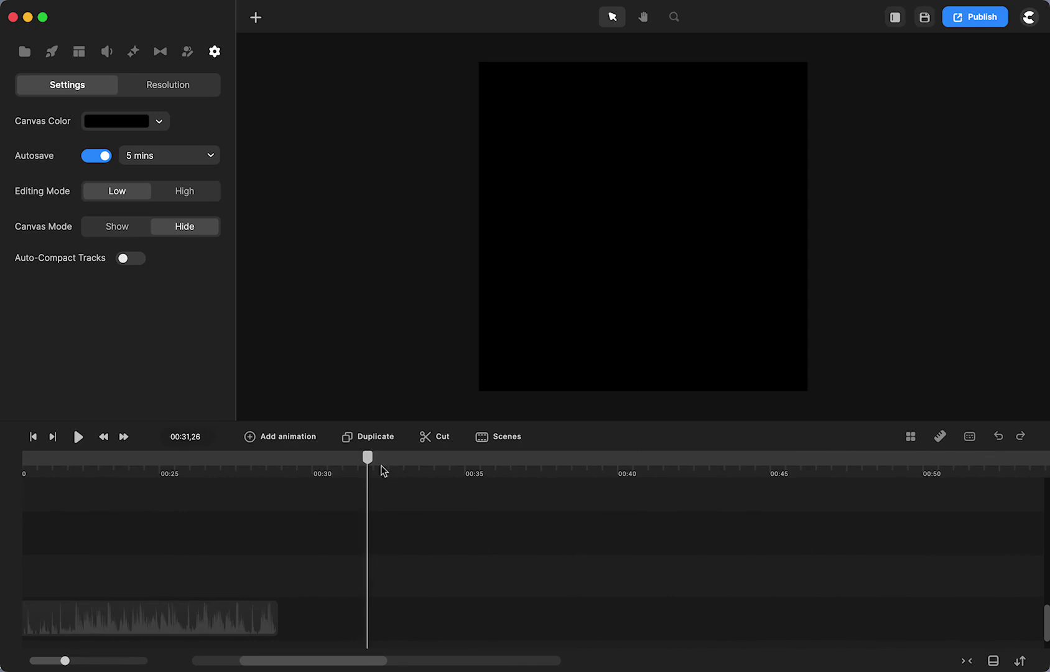
{"action": "left_click_drag", "start_coordinate": [367, 457], "coordinate": [449, 467]}
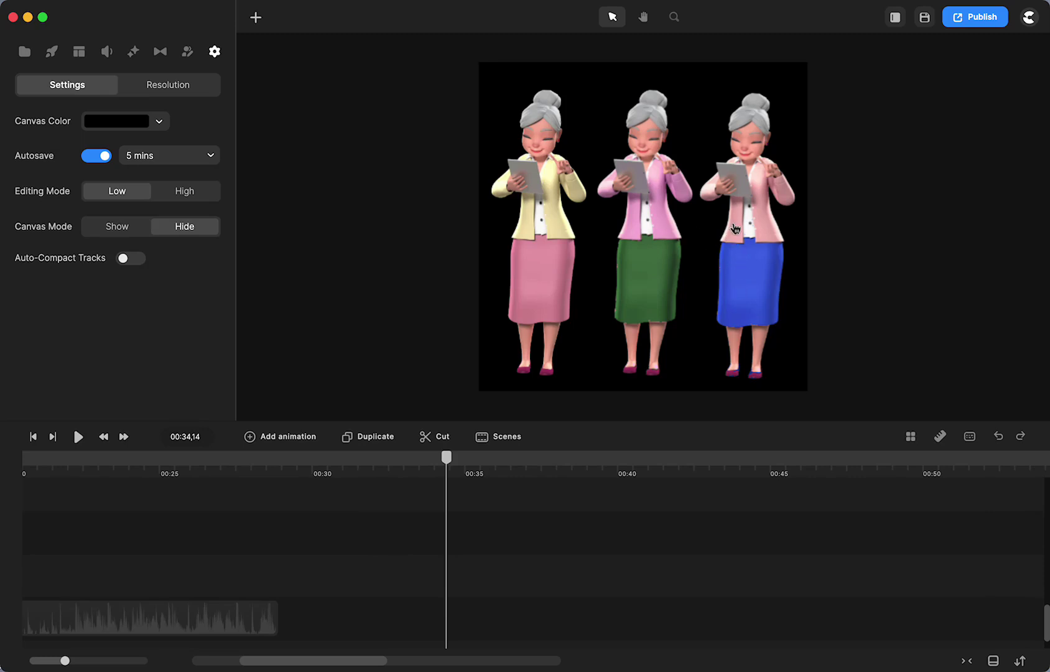
{"action": "scroll", "coordinate": [405, 545], "scroll_direction": "down", "scroll_amount": 2}
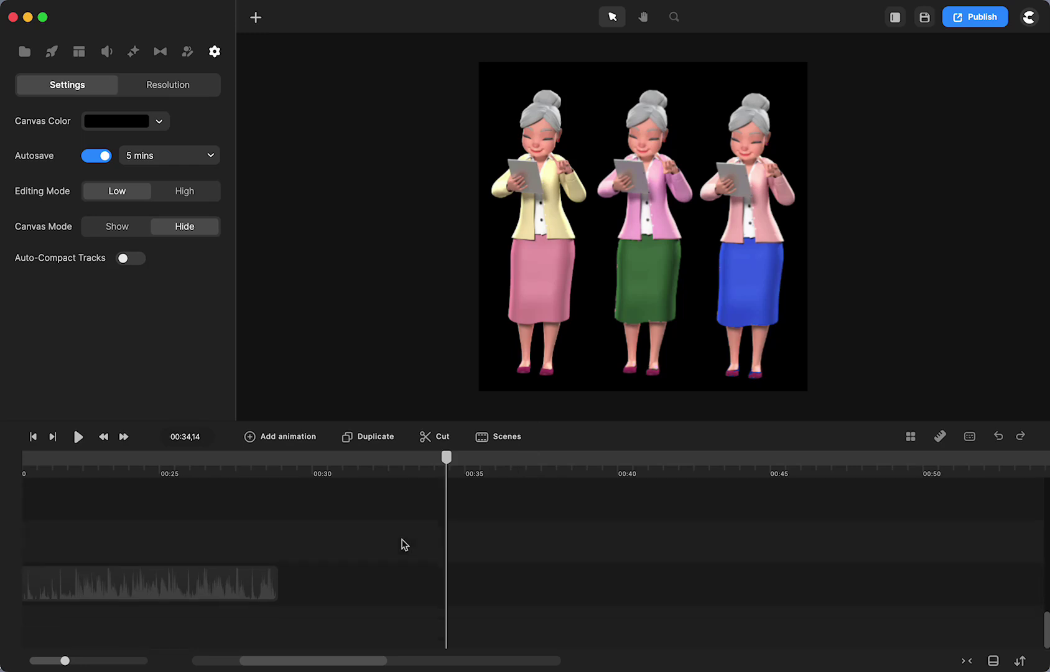
{"action": "scroll", "coordinate": [404, 545], "scroll_direction": "up", "scroll_amount": 5}
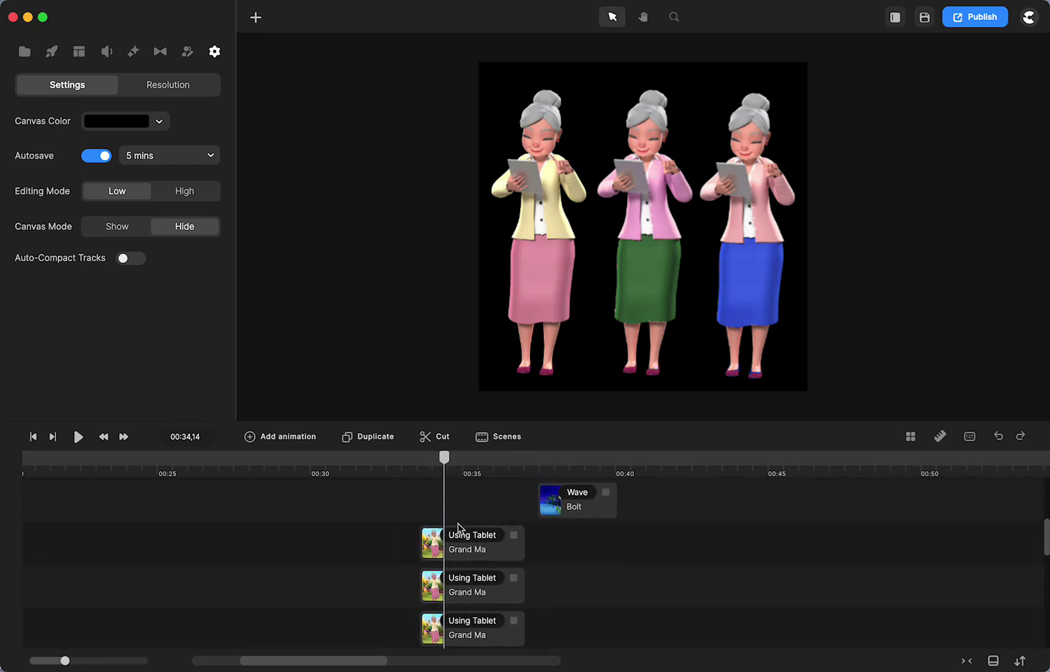
- Select the green-skirted grandmother and view her Color Replace effect settings
{"action": "left_click", "coordinate": [462, 550]}
{"action": "left_click", "coordinate": [462, 550]}
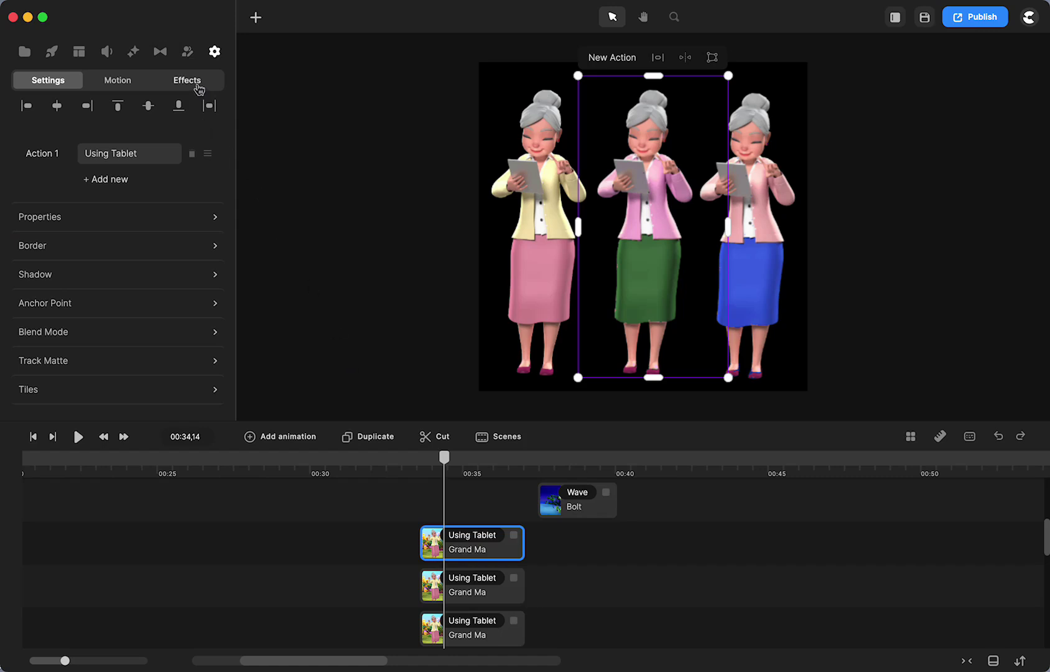
{"action": "left_click", "coordinate": [197, 86]}
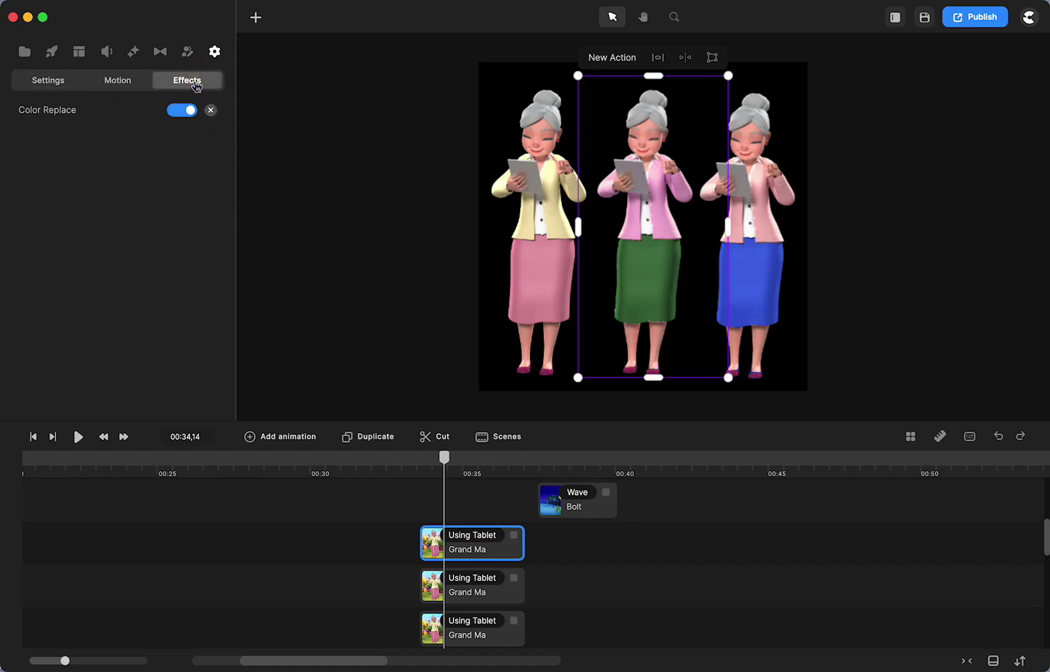
{"action": "left_click", "coordinate": [34, 110]}
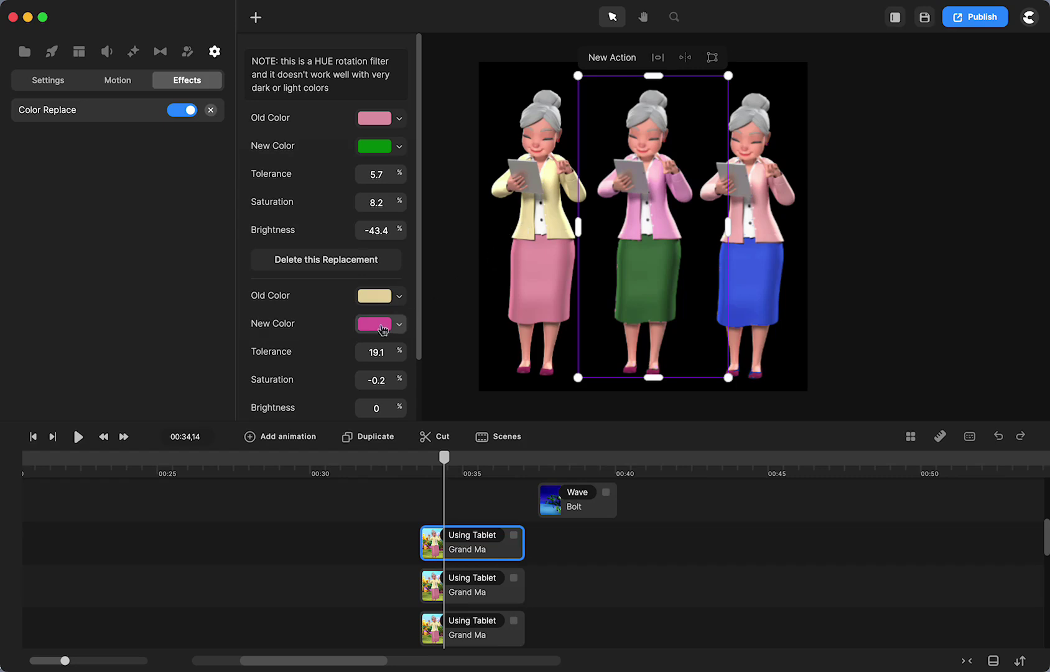
- Show the blue-skirted grandmother's Color Replace: pink to dark blue, yellow to white
{"action": "left_click", "coordinate": [750, 261]}
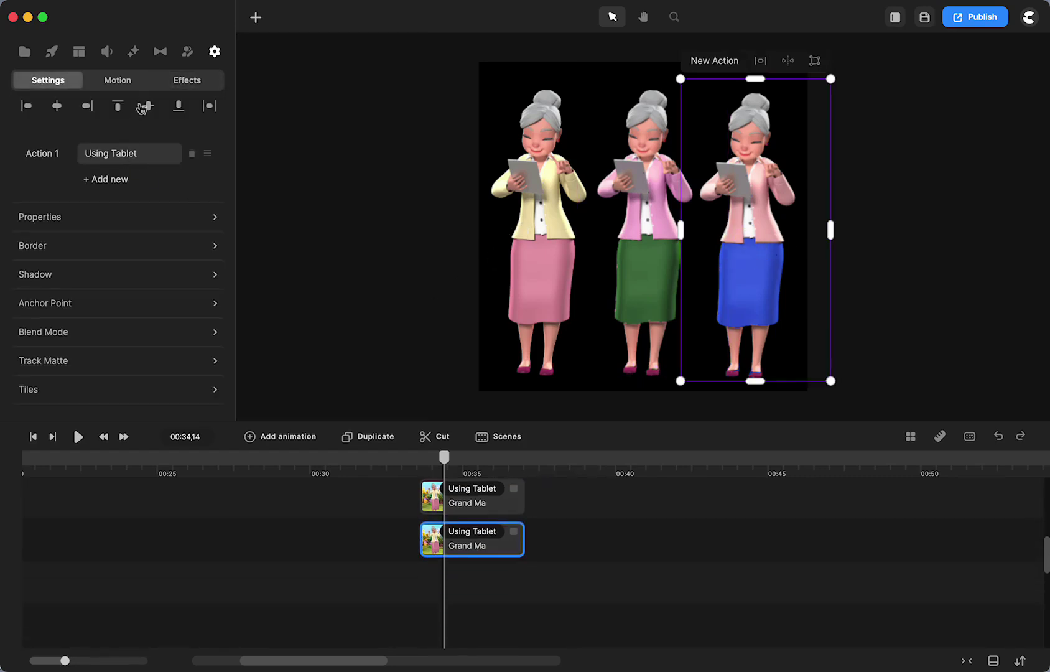
{"action": "left_click", "coordinate": [190, 80]}
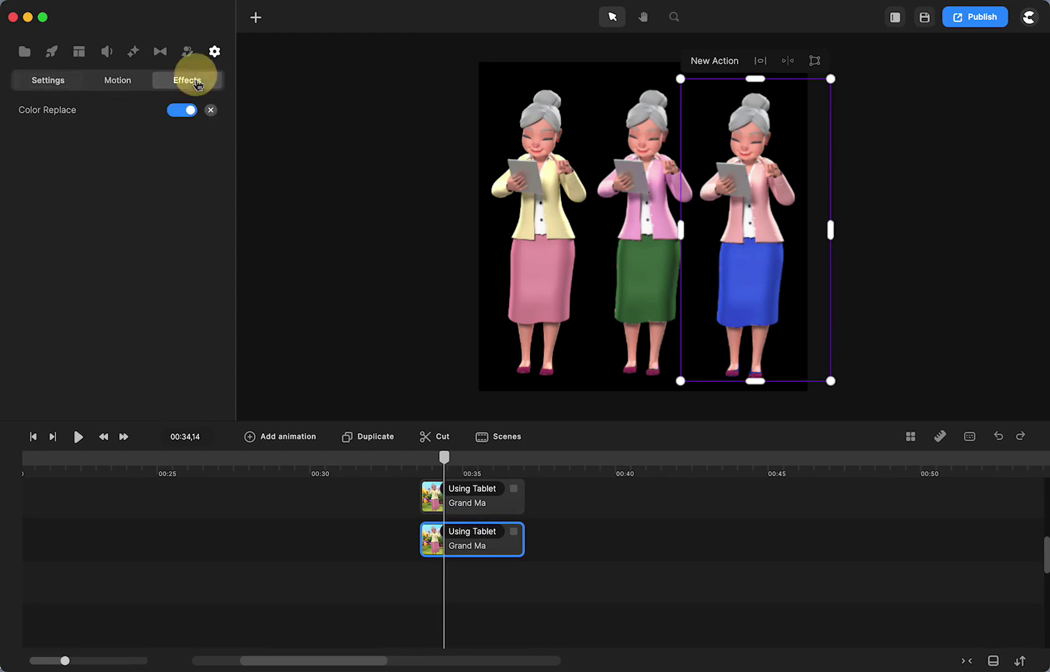
{"action": "left_click", "coordinate": [45, 110]}
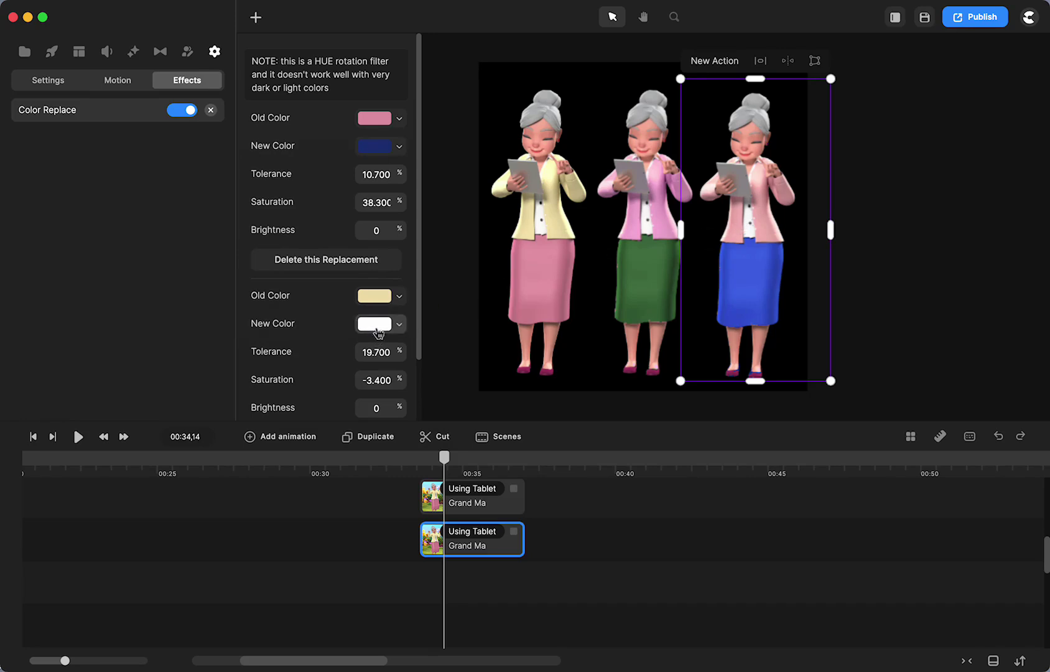
{"action": "scroll", "coordinate": [614, 212], "scroll_direction": "up", "scroll_amount": 5}
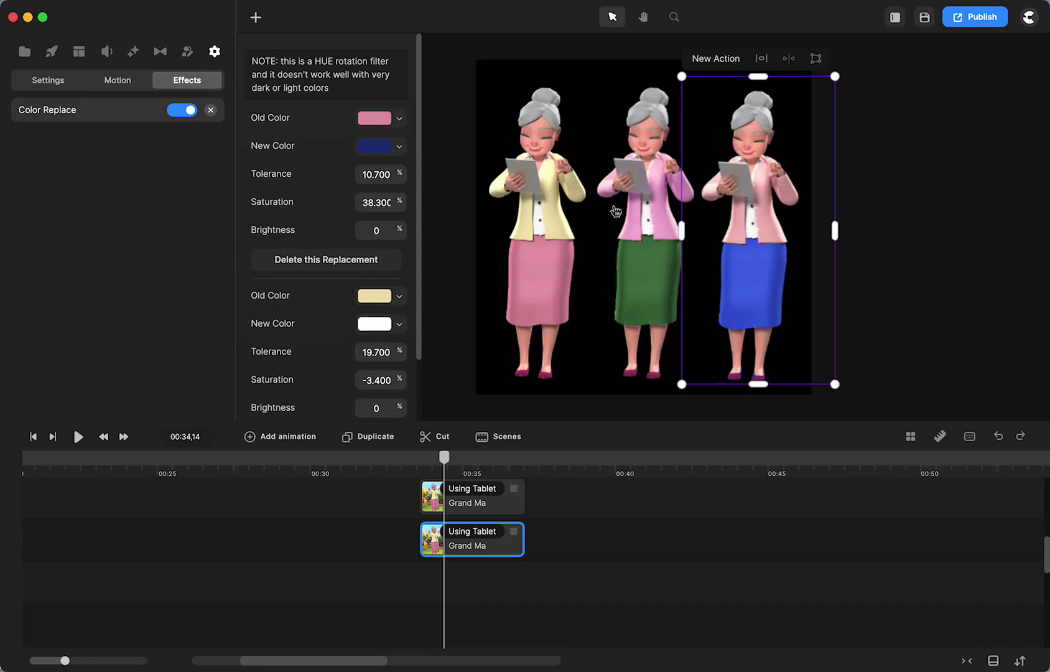
{"action": "scroll", "coordinate": [616, 212], "scroll_direction": "up", "scroll_amount": 1}
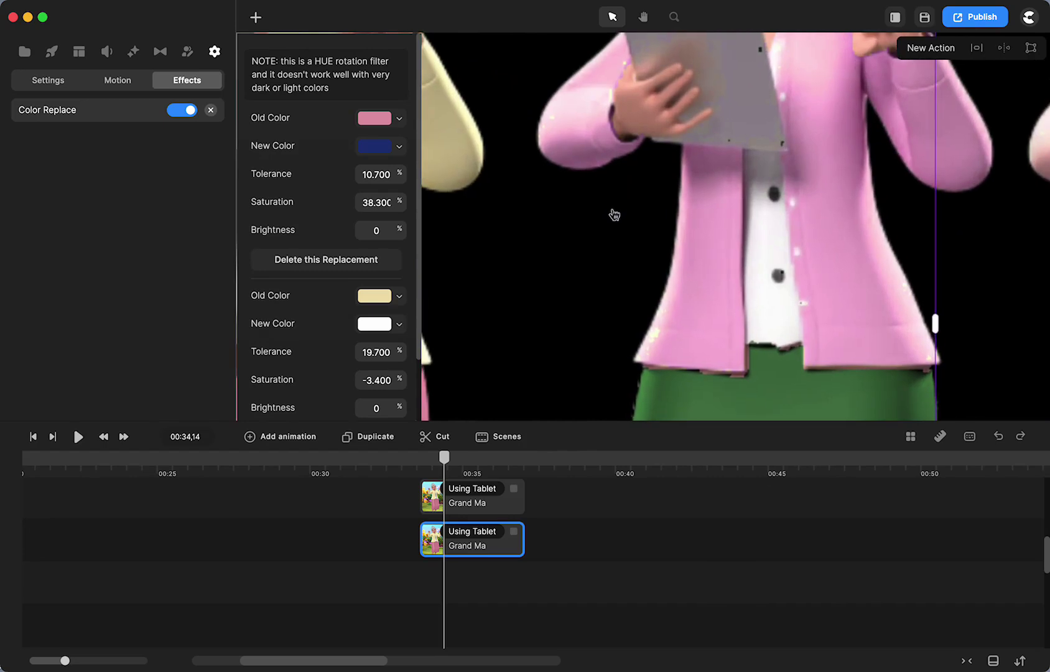
{"action": "key", "text": "h"}
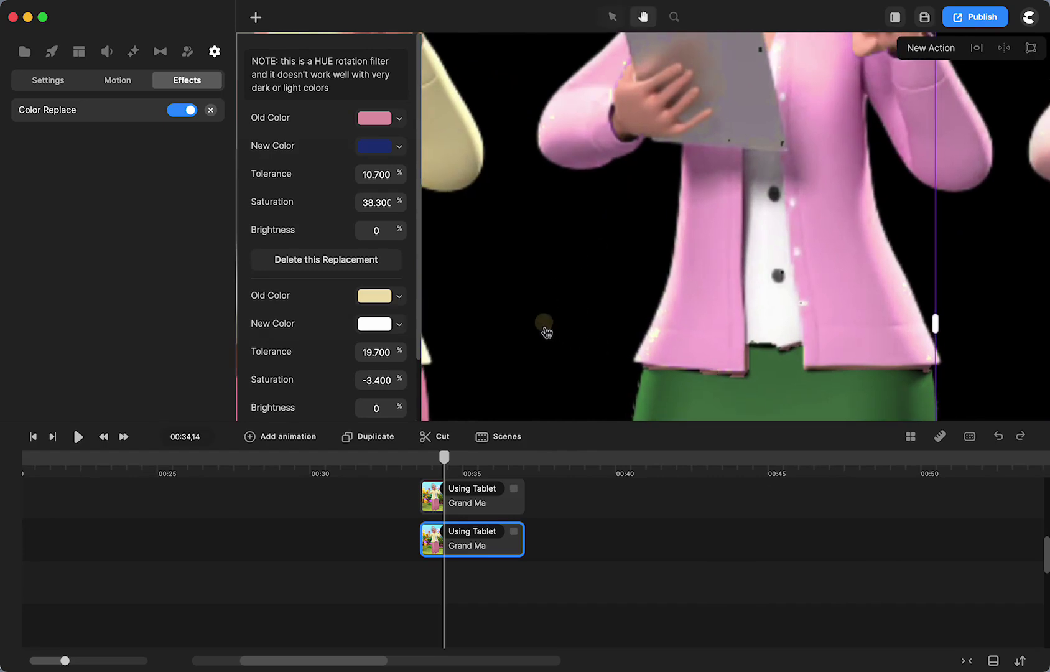
{"action": "left_click_drag", "start_coordinate": [544, 327], "coordinate": [815, 305]}
{"action": "key", "text": "v"}
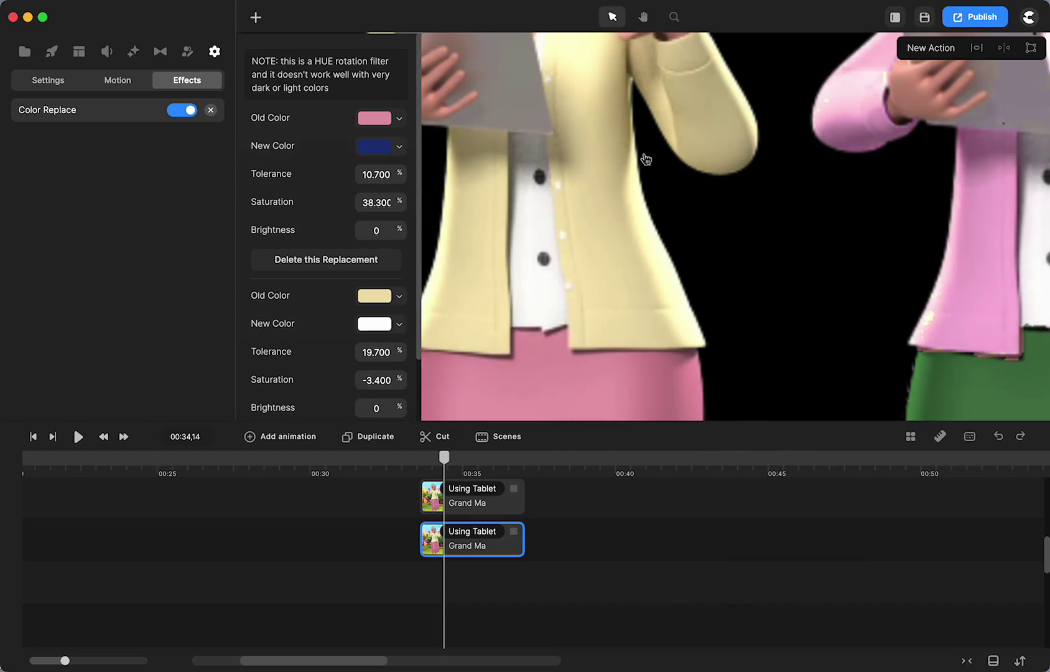
{"action": "key", "text": "h"}
{"action": "left_click_drag", "start_coordinate": [807, 312], "coordinate": [452, 275]}
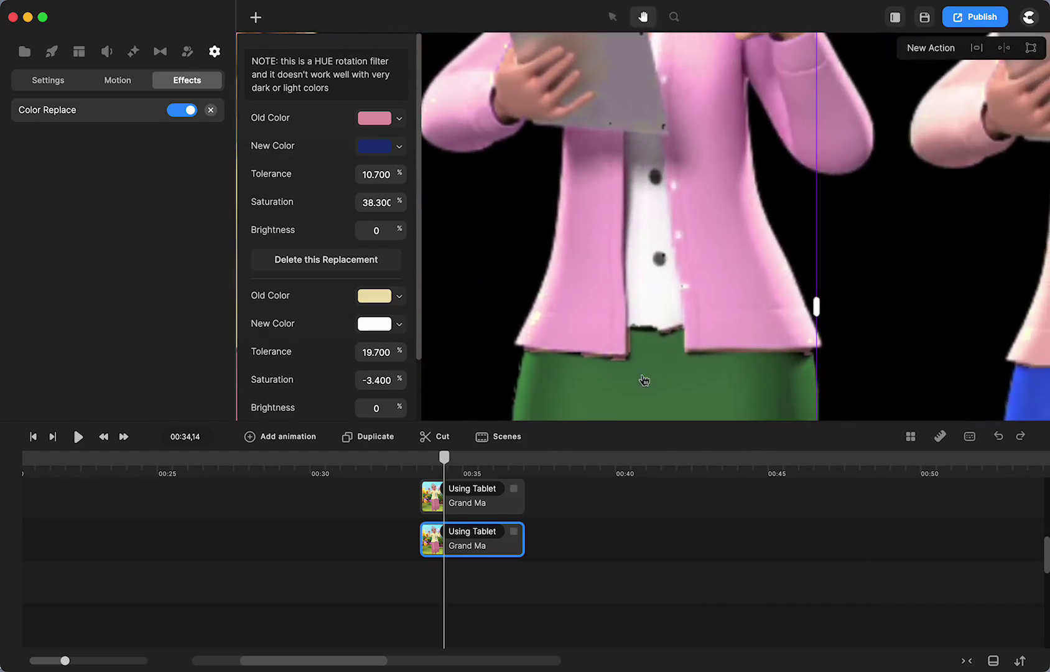
{"action": "key", "text": "v"}
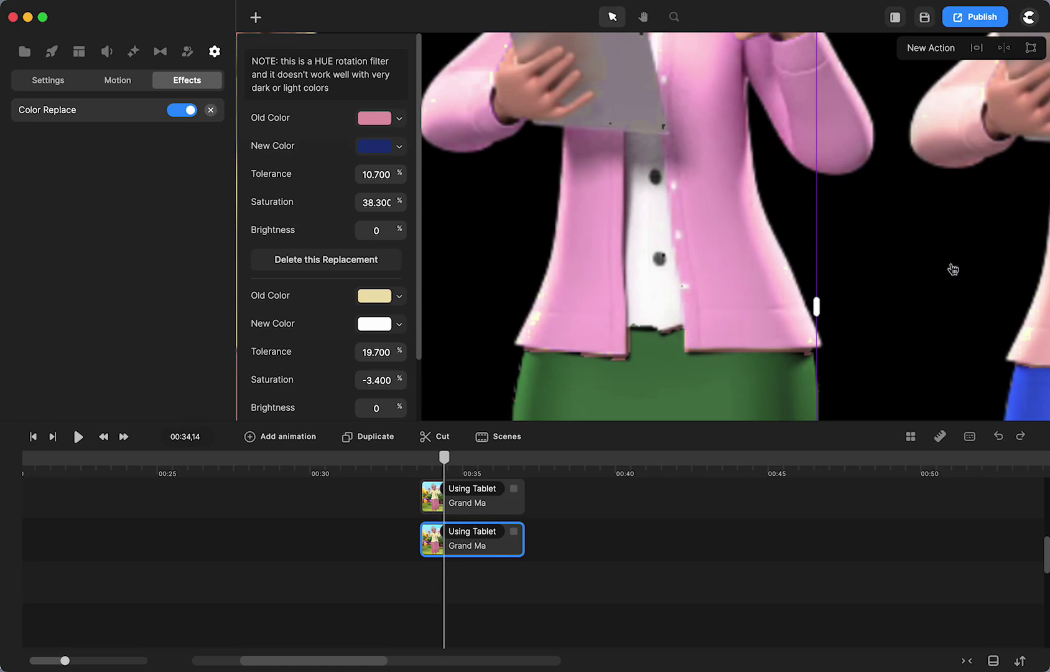
{"action": "key", "text": "h"}
{"action": "left_click", "coordinate": [980, 295]}
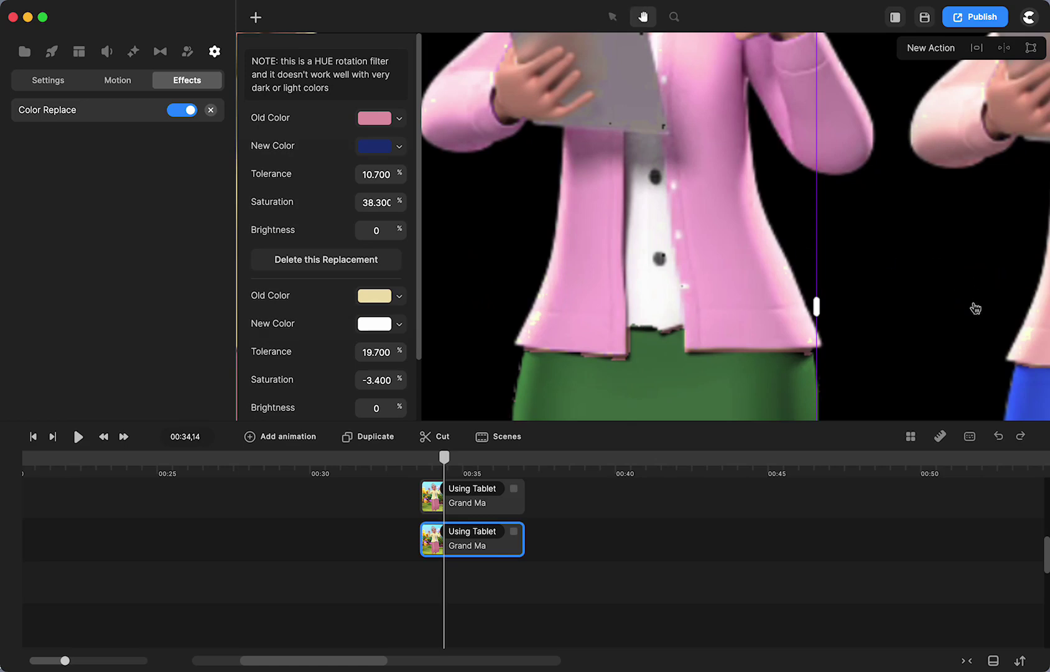
{"action": "left_click_drag", "start_coordinate": [973, 307], "coordinate": [688, 450]}
{"action": "left_click_drag", "start_coordinate": [645, 208], "coordinate": [691, 232]}
{"action": "key", "text": "v"}
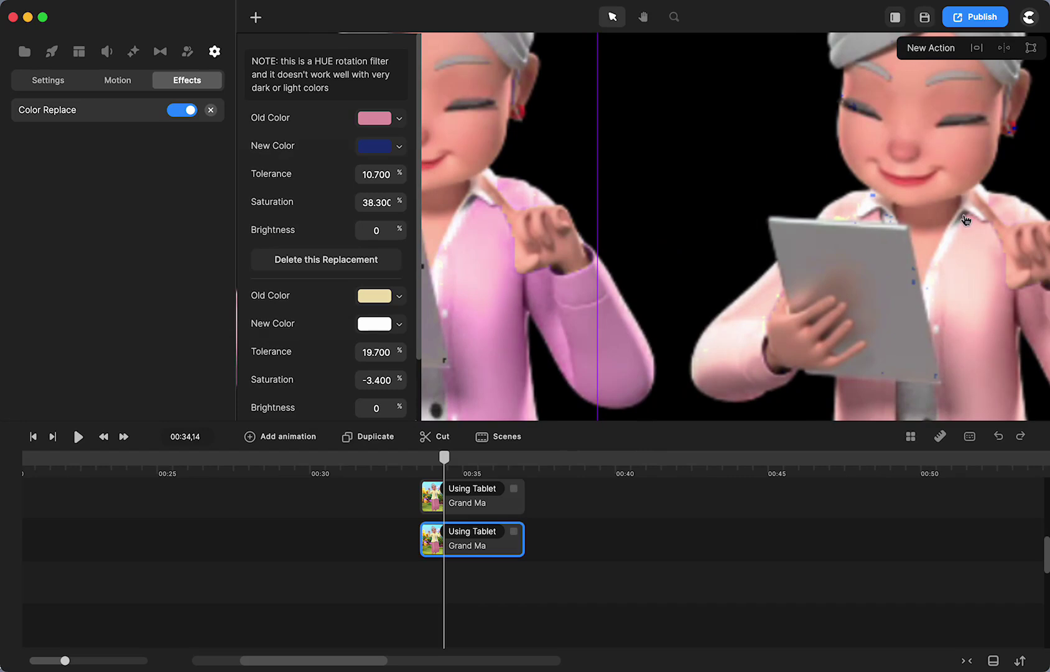
{"action": "key", "text": "h"}
{"action": "left_click_drag", "start_coordinate": [629, 182], "coordinate": [976, 127]}
{"action": "left_click_drag", "start_coordinate": [511, 131], "coordinate": [938, 113]}
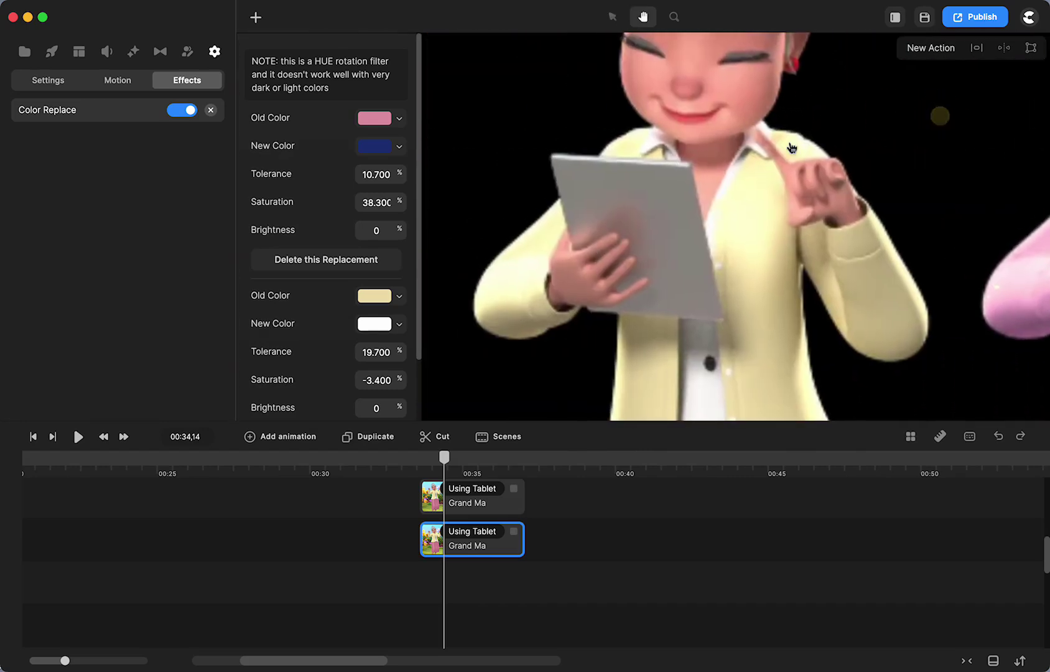
{"action": "key", "text": "v"}
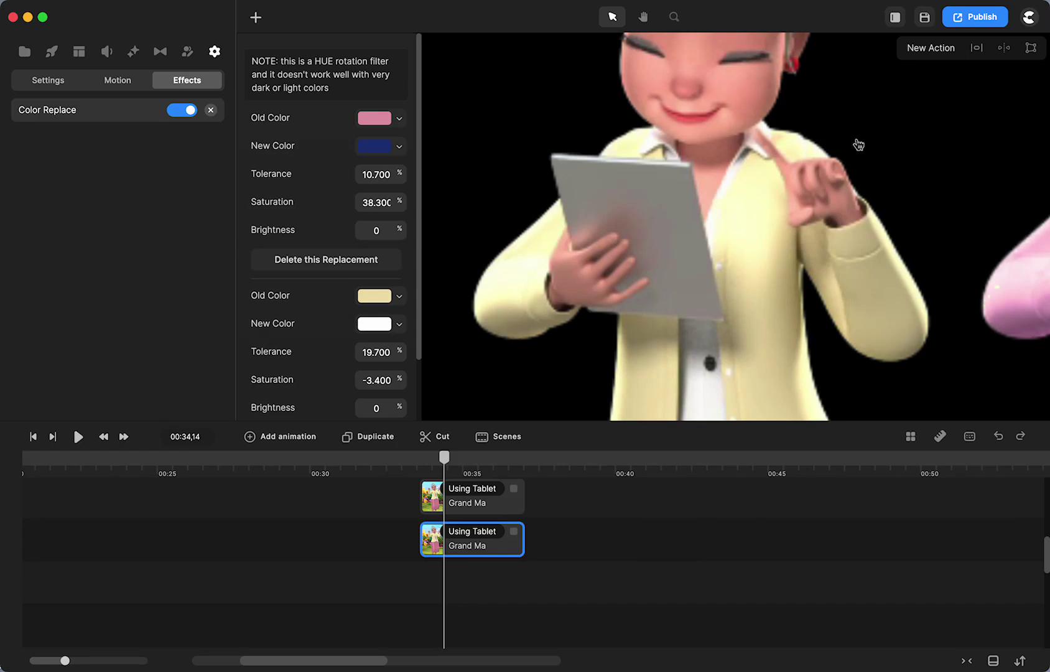
{"action": "key", "text": "h"}
{"action": "left_click_drag", "start_coordinate": [904, 167], "coordinate": [520, 183]}
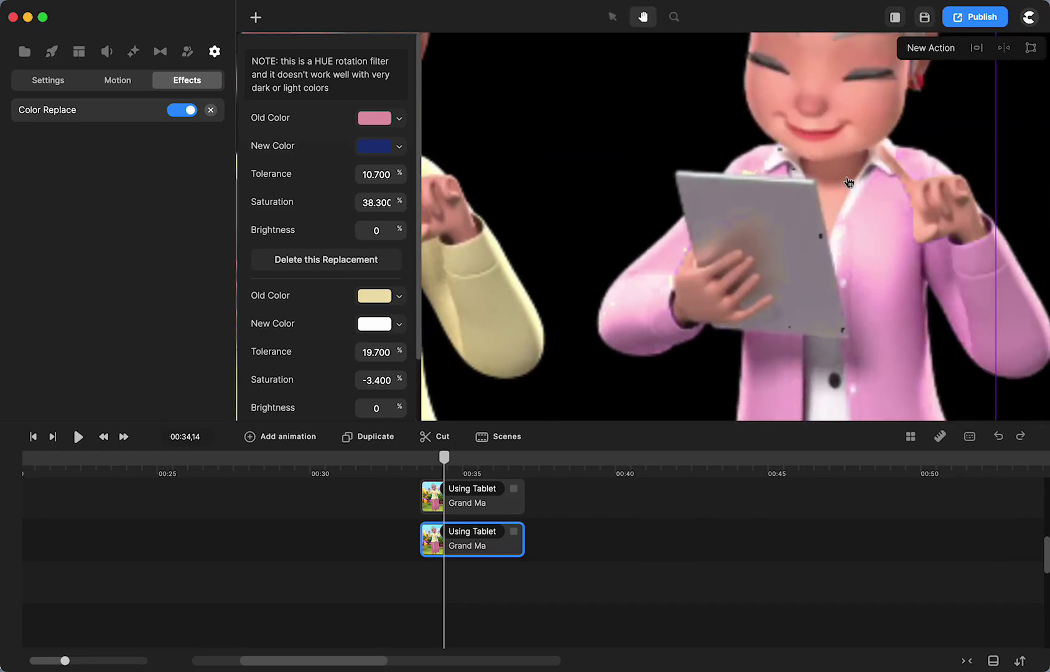
{"action": "left_click_drag", "start_coordinate": [952, 143], "coordinate": [667, 48]}
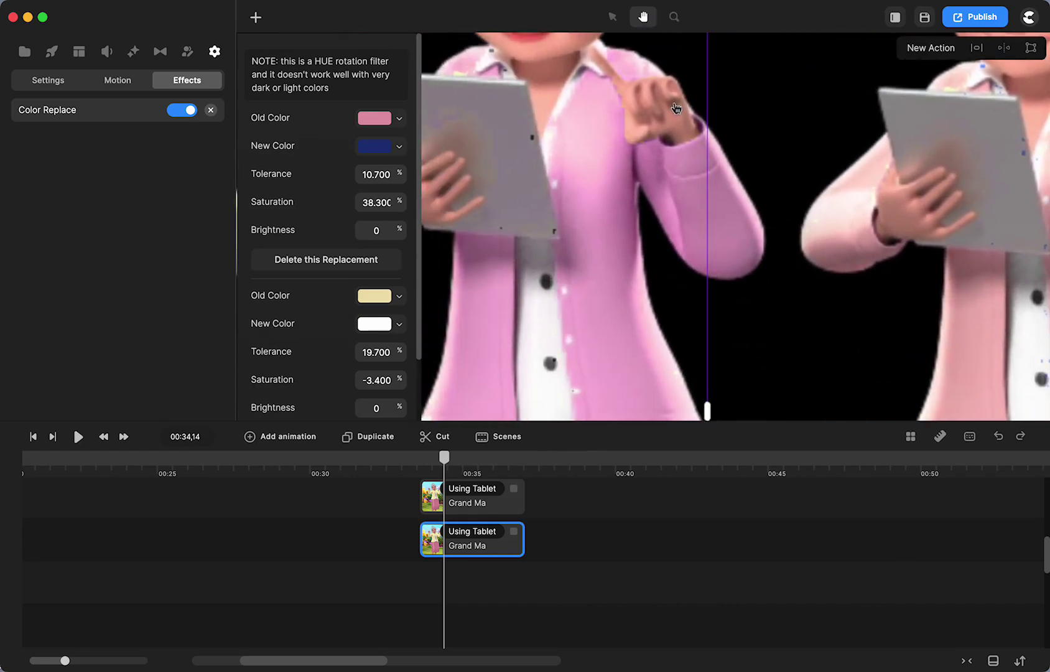
{"action": "left_click_drag", "start_coordinate": [762, 141], "coordinate": [480, 89]}
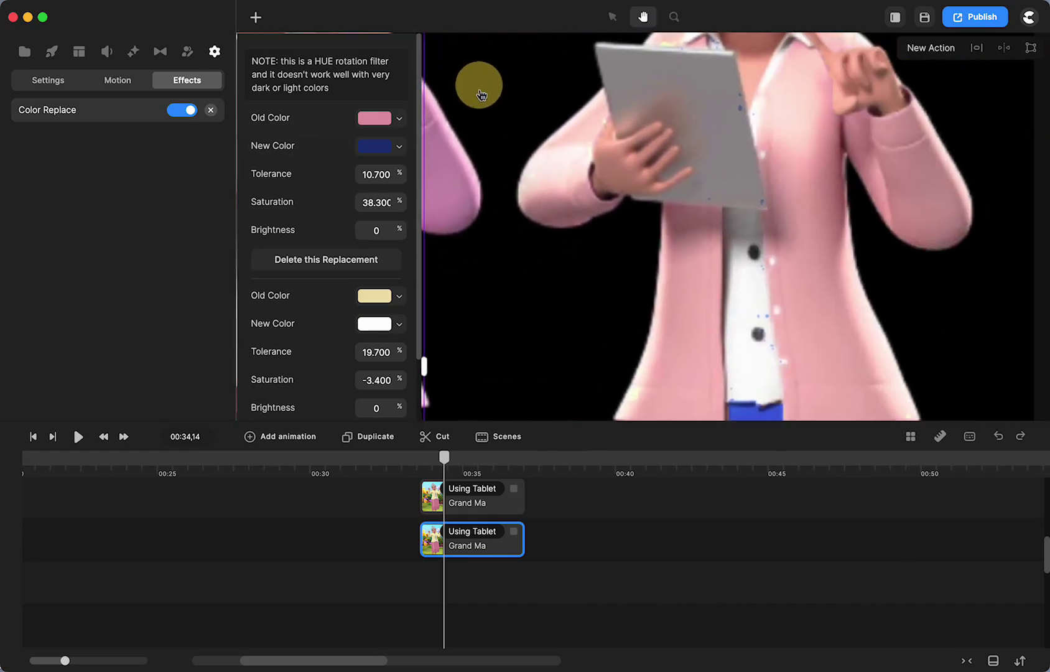
{"action": "key", "text": "v"}
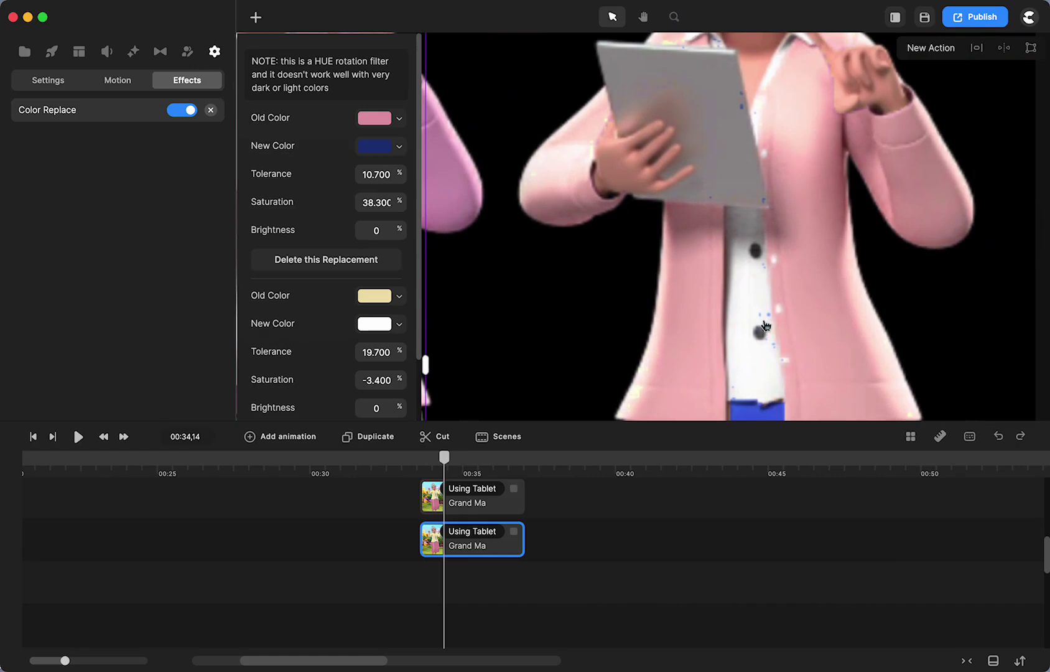
{"action": "key", "text": "shift+1"}
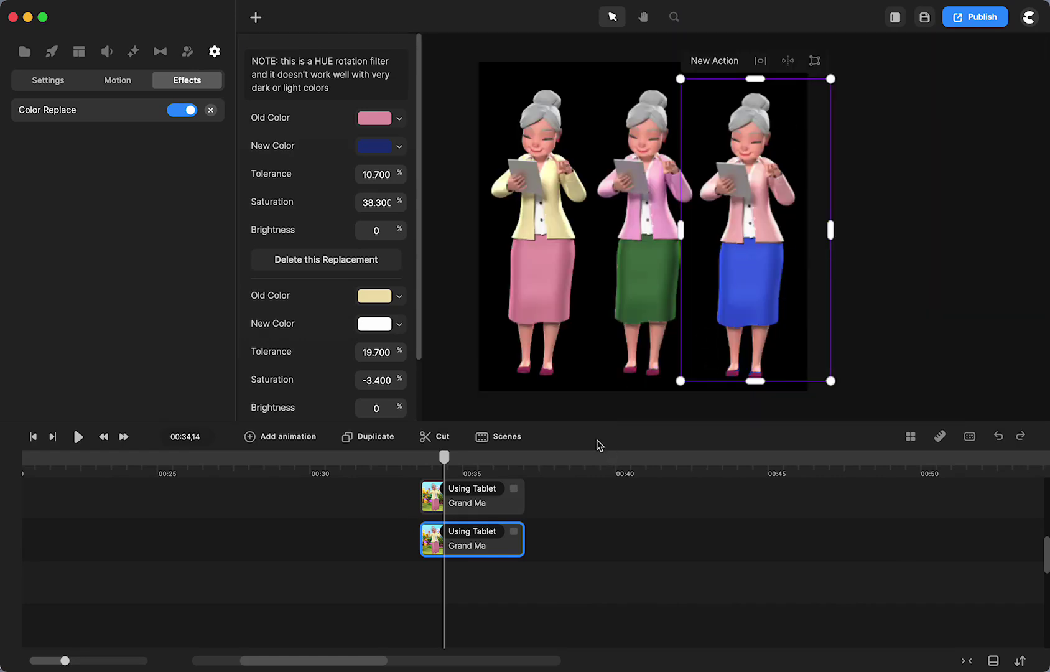
- At 00:38,27, delete the blue Bolt's Color Replace effect so it returns to green
{"action": "left_click", "coordinate": [624, 463]}
{"action": "left_click_drag", "start_coordinate": [621, 459], "coordinate": [579, 460]}
{"action": "left_click", "coordinate": [379, 259]}
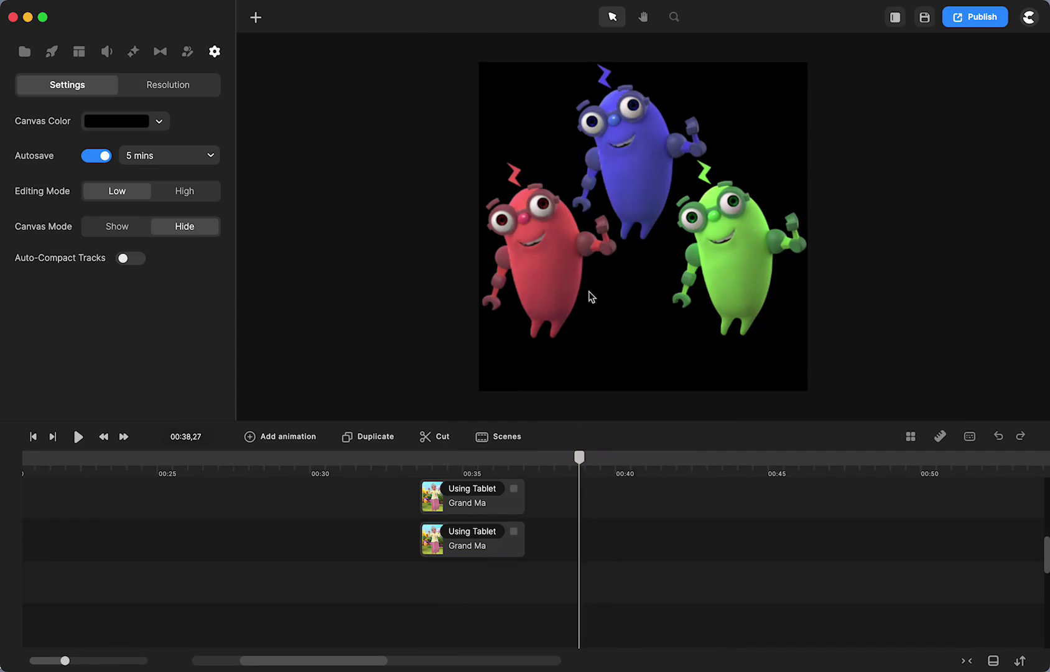
{"action": "left_click", "coordinate": [613, 178]}
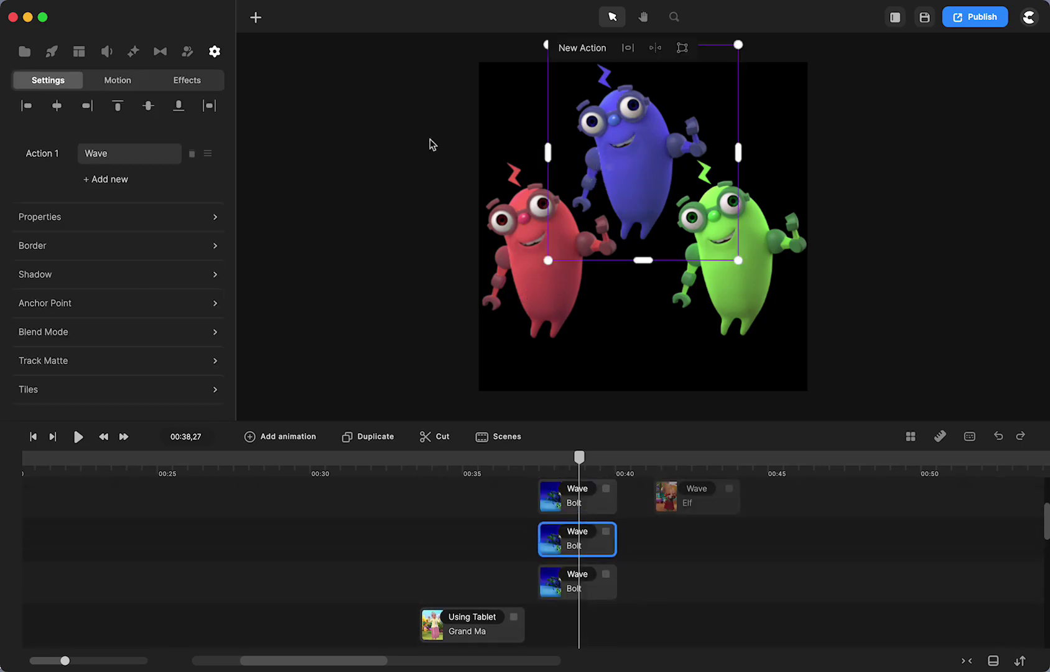
{"action": "left_click", "coordinate": [187, 80]}
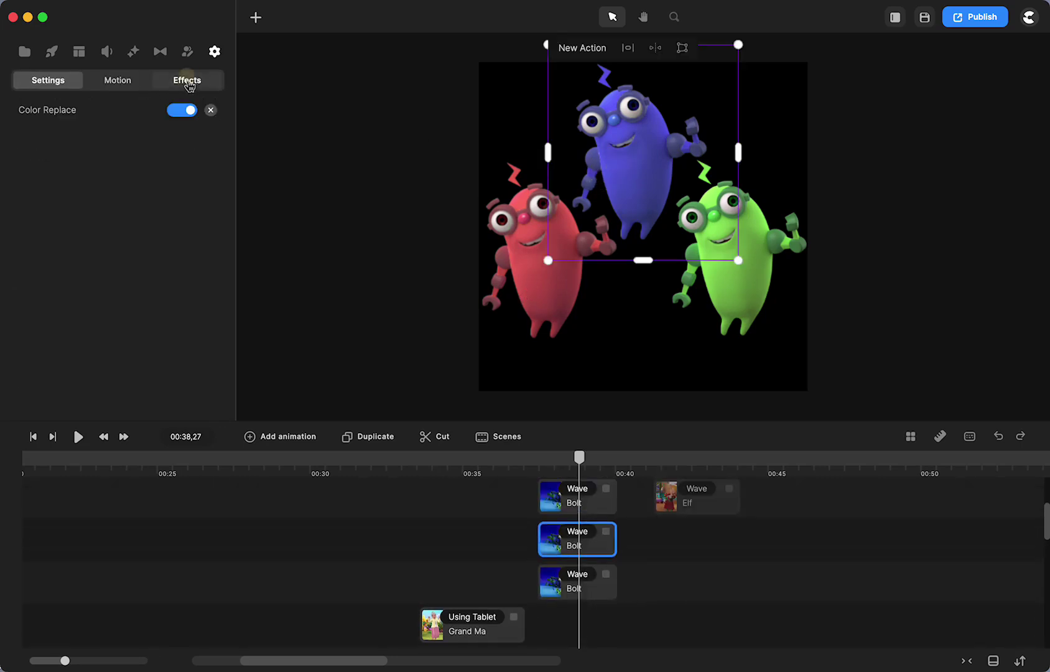
{"action": "left_click", "coordinate": [70, 110]}
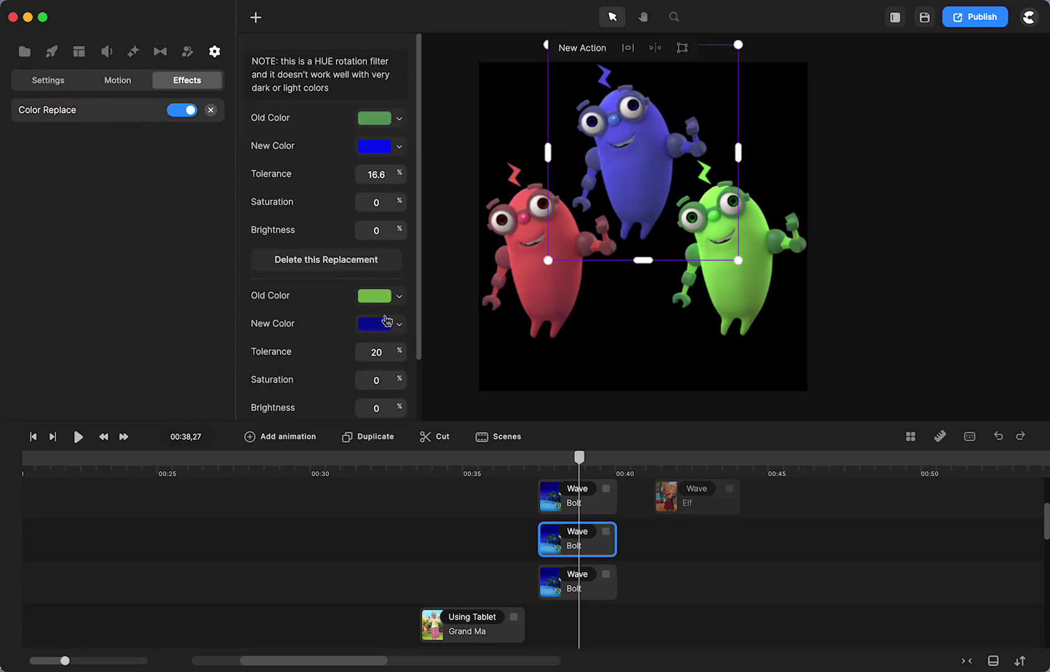
{"action": "left_click", "coordinate": [210, 111]}
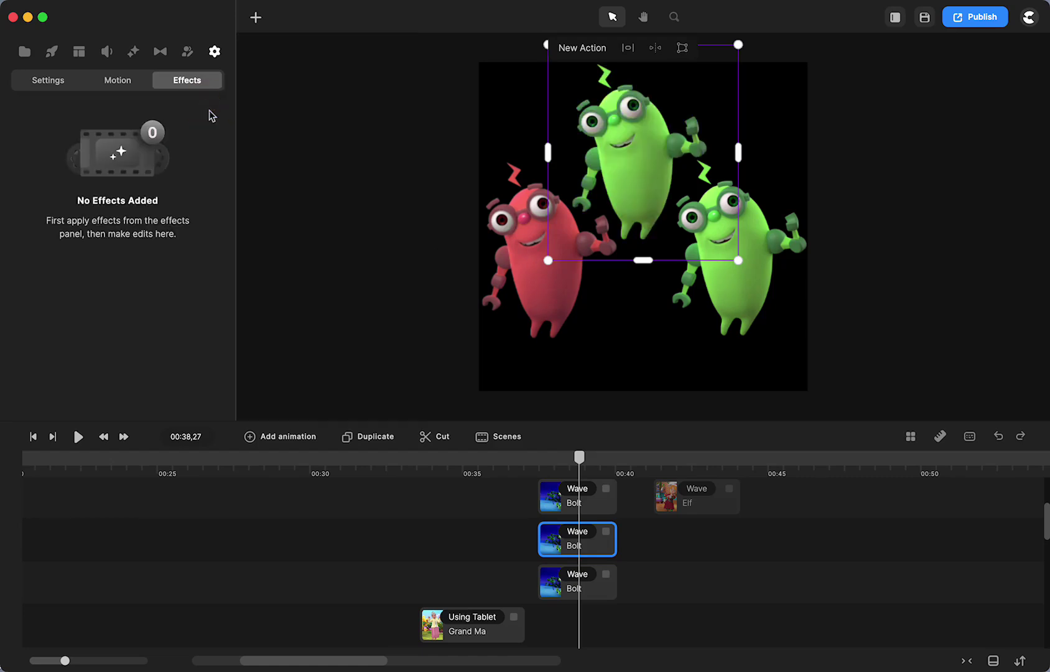
- Open the Effects & Components library and scroll the Effects list to Color Replace
{"action": "left_click", "coordinate": [133, 54]}
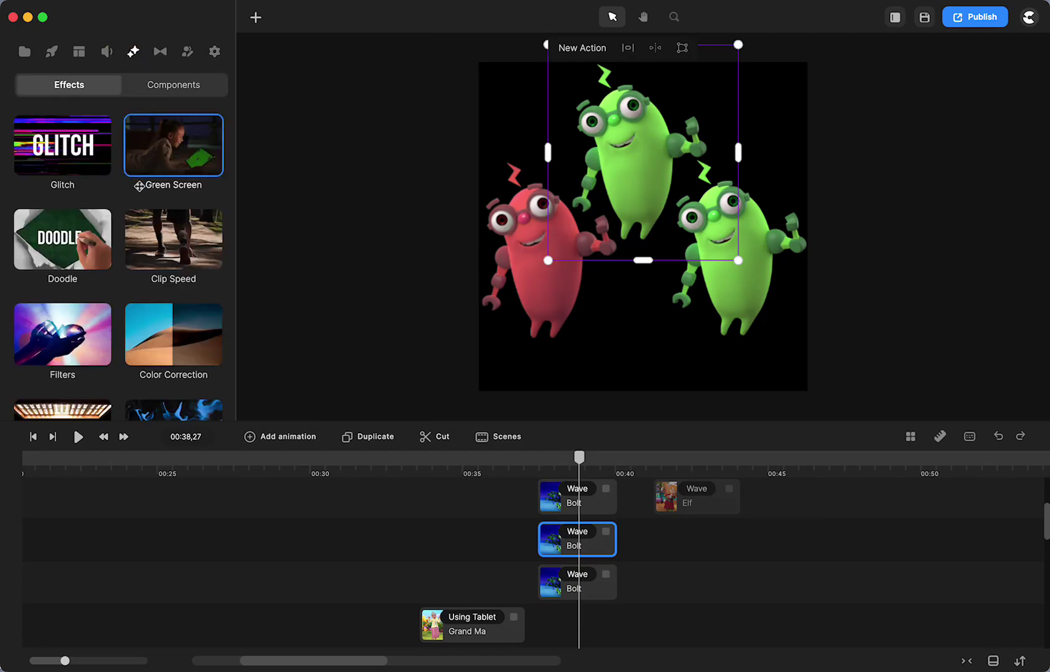
{"action": "scroll", "coordinate": [139, 185], "scroll_direction": "down", "scroll_amount": 1}
{"action": "scroll", "coordinate": [140, 261], "scroll_direction": "down", "scroll_amount": 3}
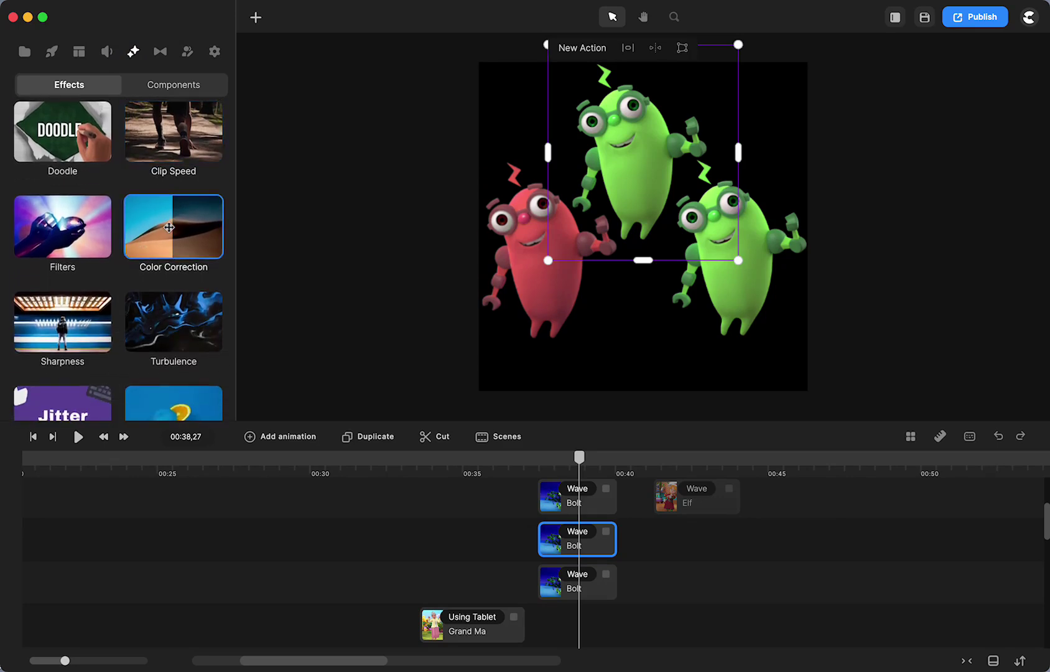
{"action": "scroll", "coordinate": [62, 317], "scroll_direction": "down", "scroll_amount": 3}
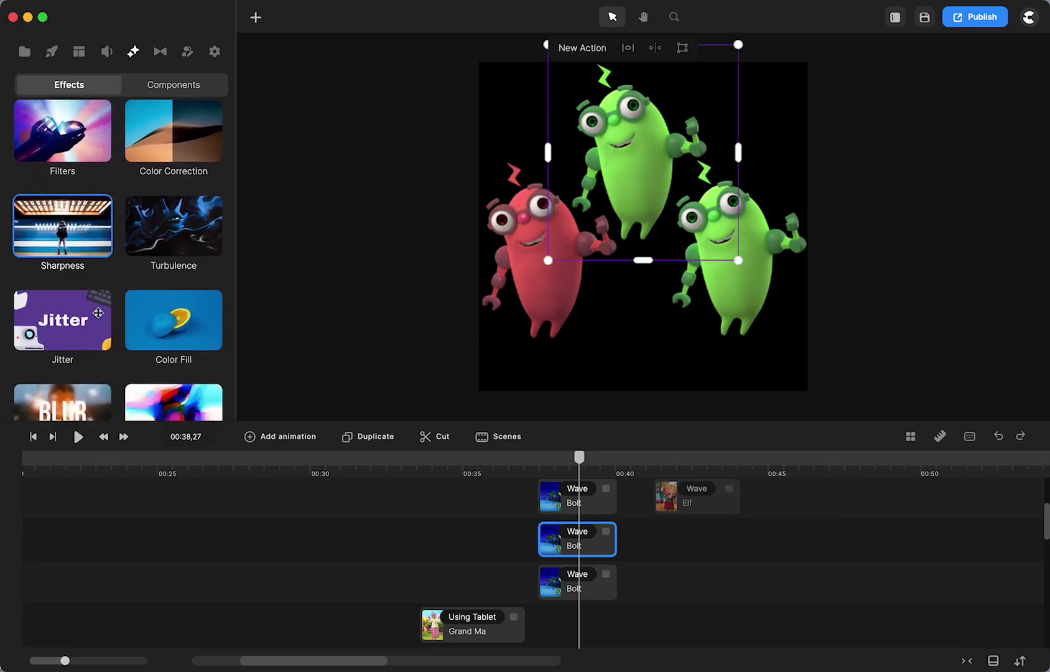
{"action": "scroll", "coordinate": [153, 276], "scroll_direction": "down", "scroll_amount": 6}
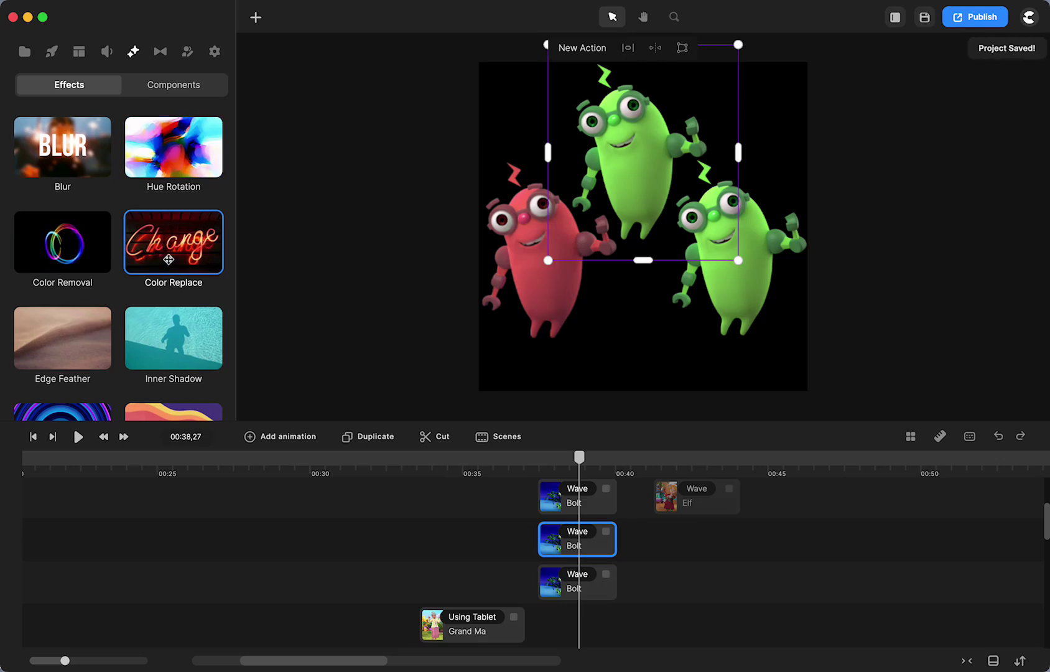
- Drop Color Replace onto the middle green Bolt and toggle the new effect off and on
{"action": "left_click_drag", "start_coordinate": [169, 257], "coordinate": [616, 143]}
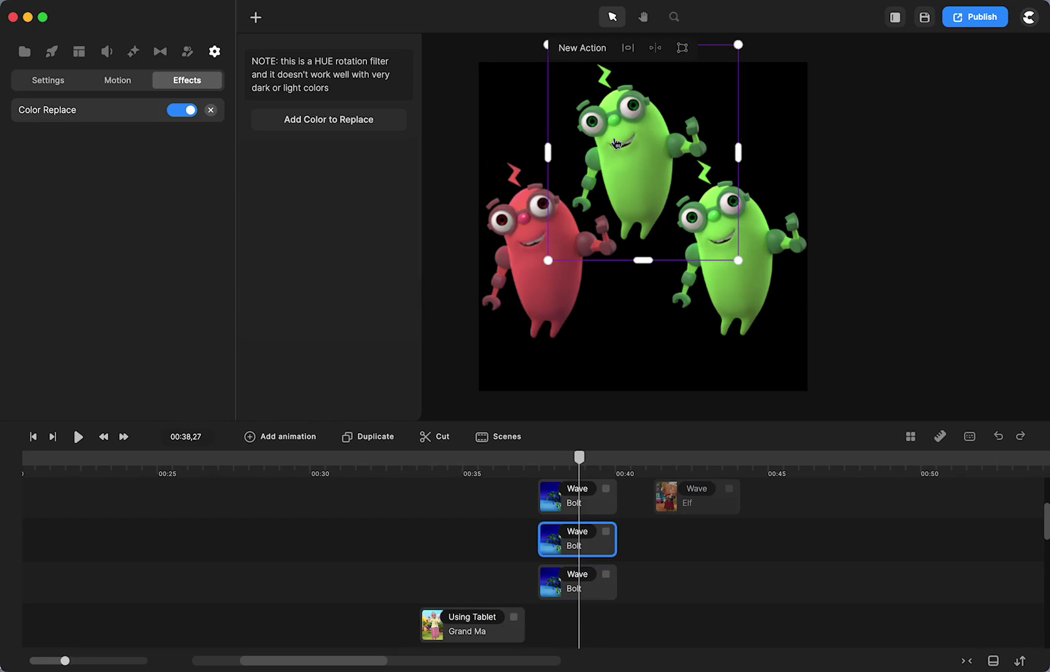
{"action": "left_click", "coordinate": [187, 111]}
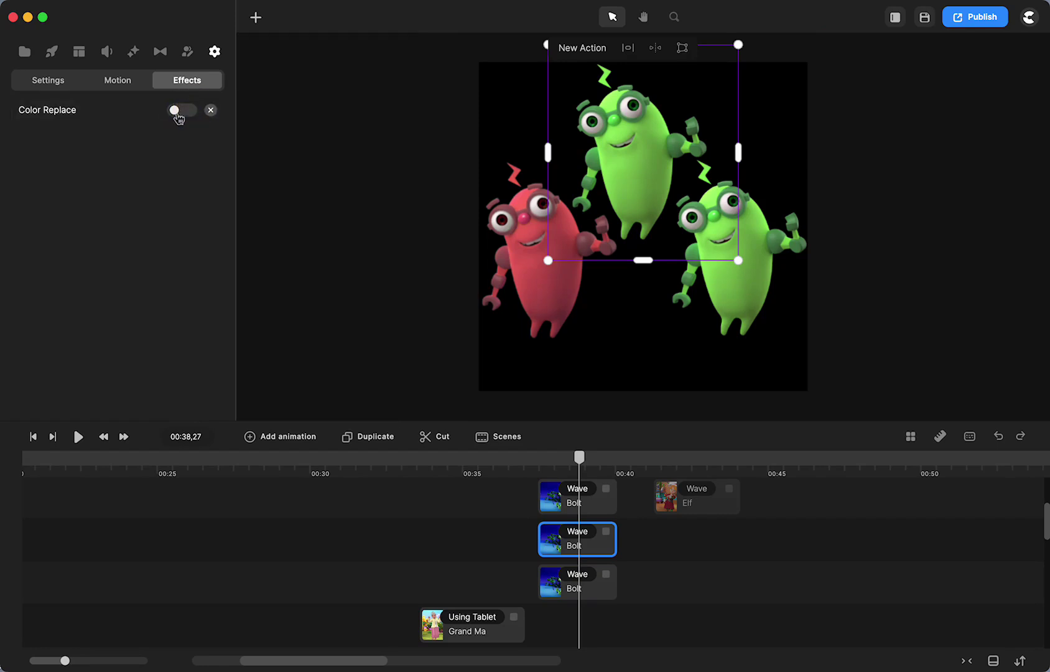
{"action": "left_click", "coordinate": [174, 112]}
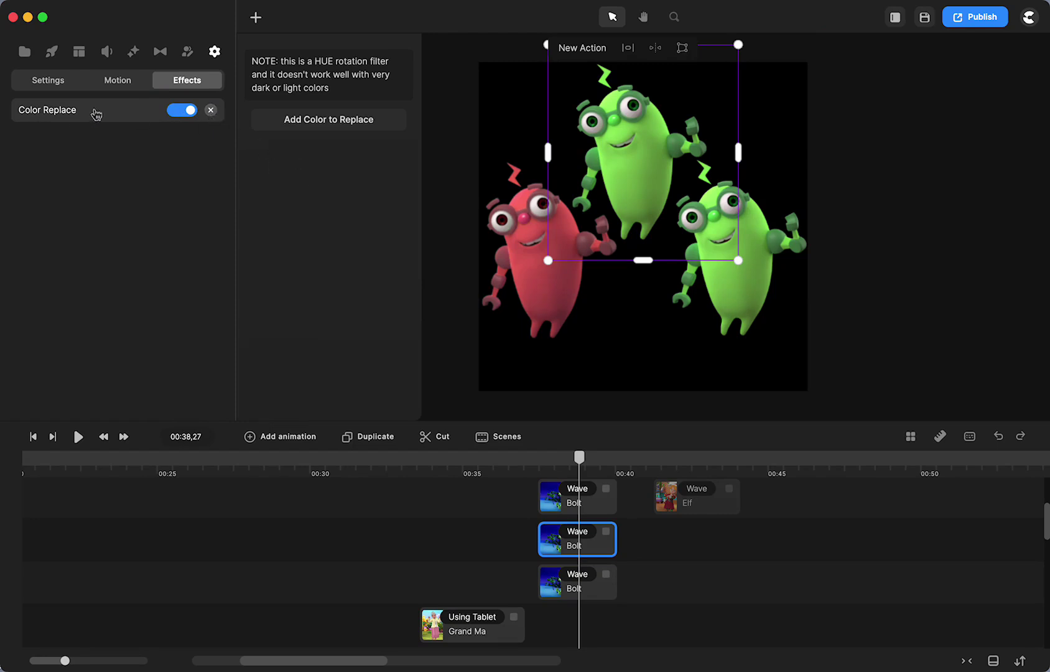
- Toggle the red Bolt's Color Replace off and back on to compare its recolour
{"action": "left_click", "coordinate": [554, 300]}
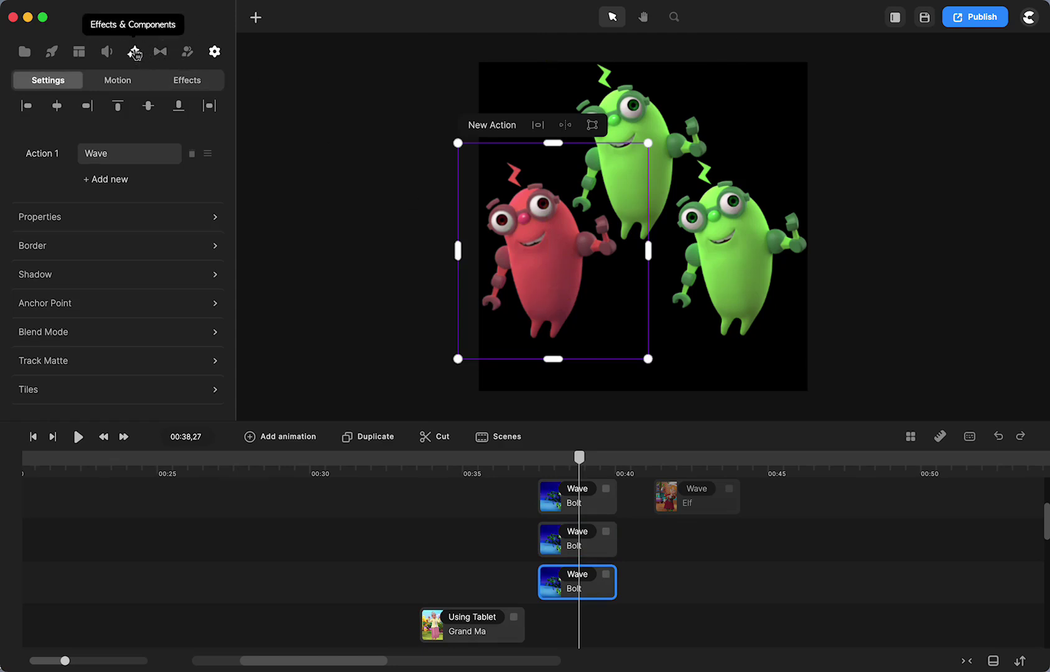
{"action": "left_click", "coordinate": [186, 80]}
{"action": "left_click", "coordinate": [192, 112]}
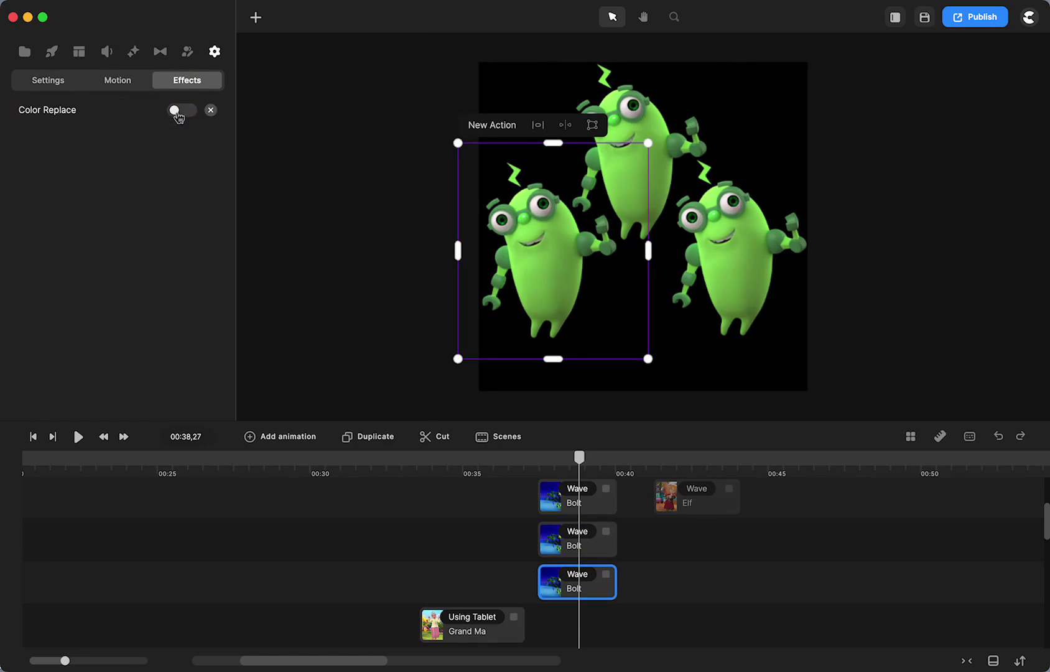
{"action": "left_click", "coordinate": [177, 112]}
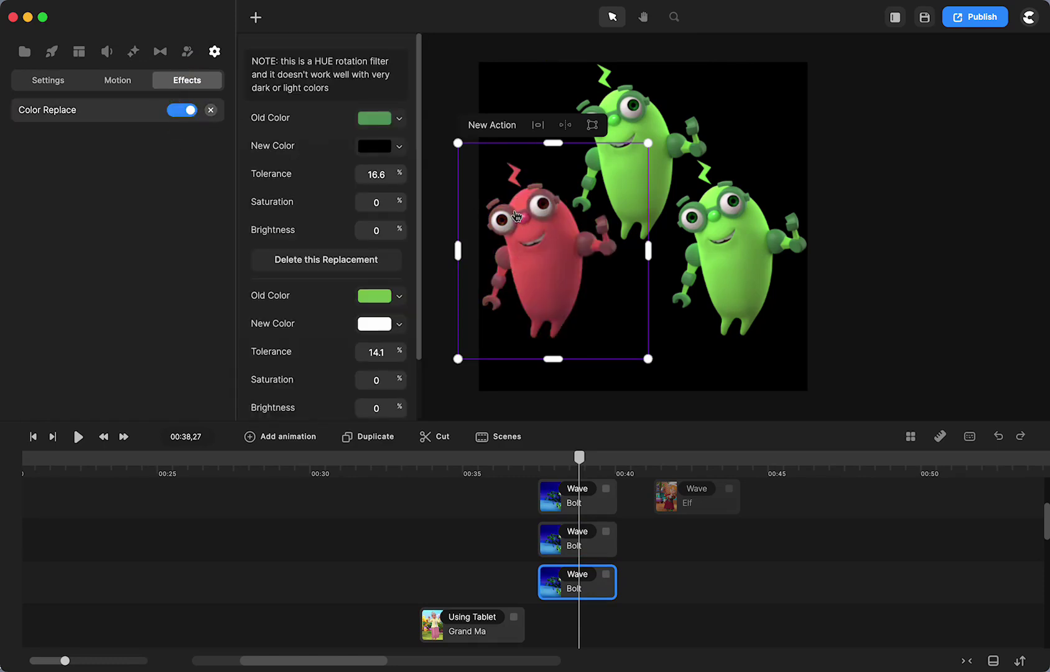
- Add a colour replacement to the middle Bolt, eyedropping its dark green 54945a as Old Color
{"action": "left_click", "coordinate": [633, 108]}
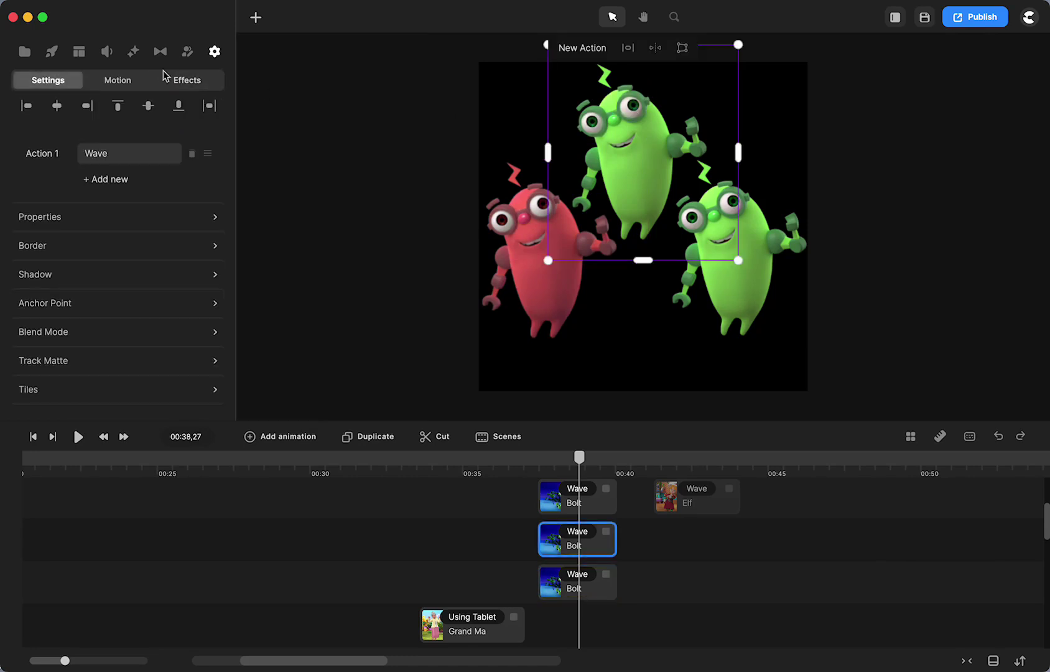
{"action": "left_click", "coordinate": [183, 81]}
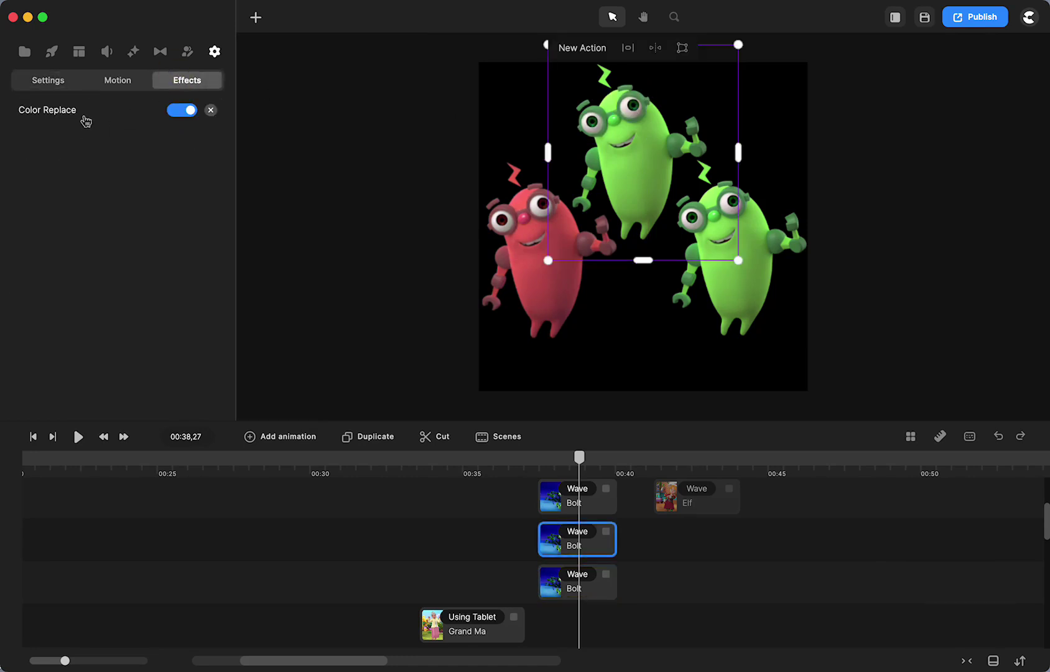
{"action": "left_click", "coordinate": [59, 116]}
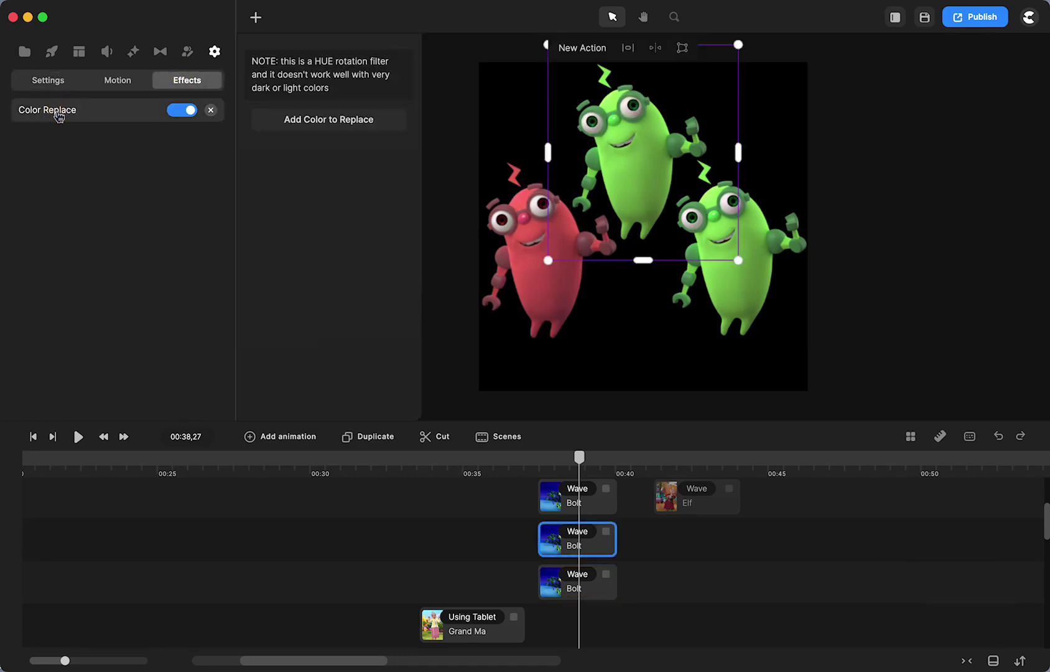
{"action": "left_click", "coordinate": [318, 124]}
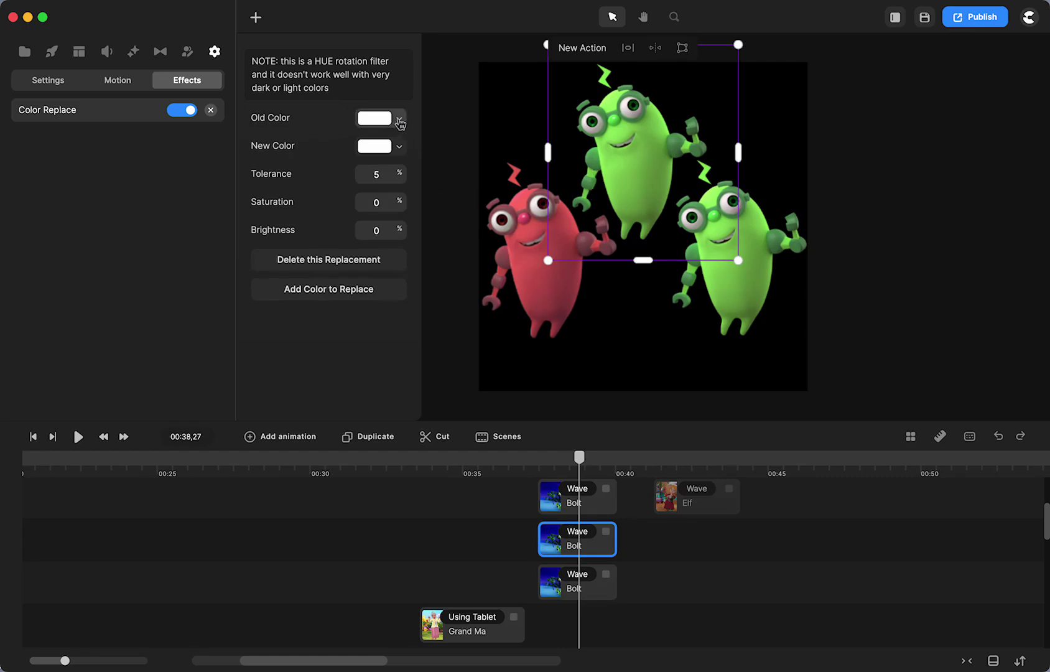
{"action": "left_click", "coordinate": [400, 122]}
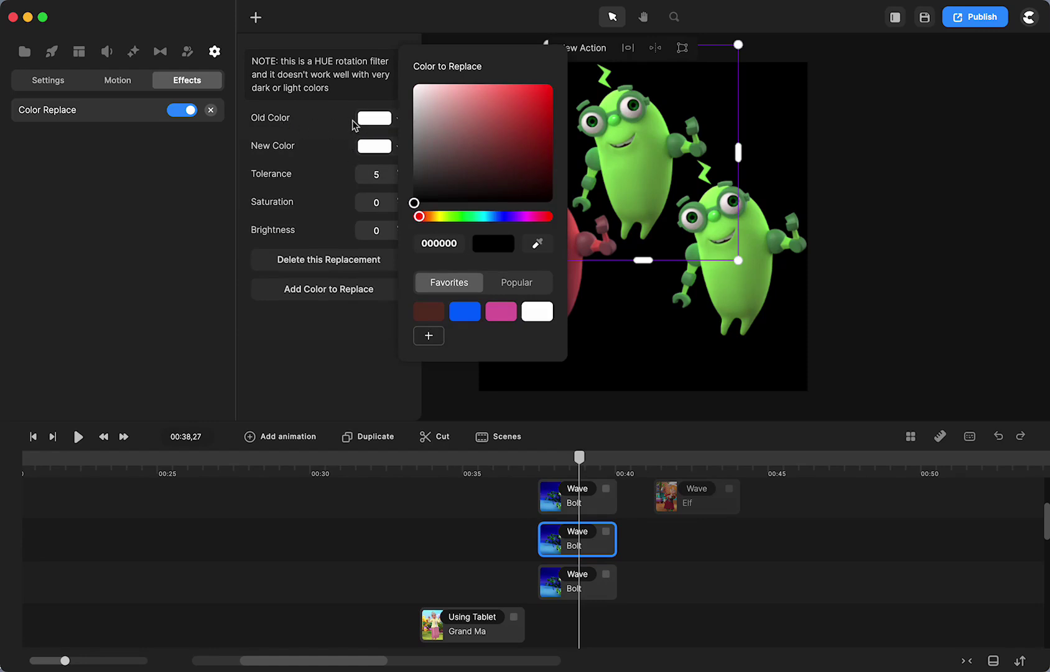
{"action": "left_click", "coordinate": [370, 121]}
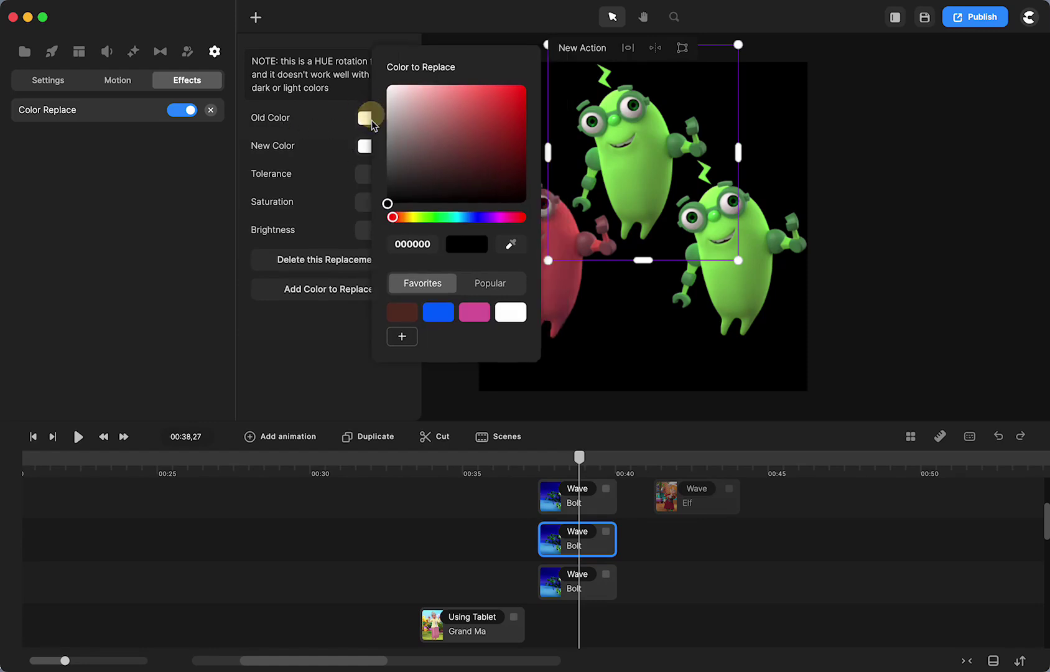
{"action": "left_click", "coordinate": [511, 246]}
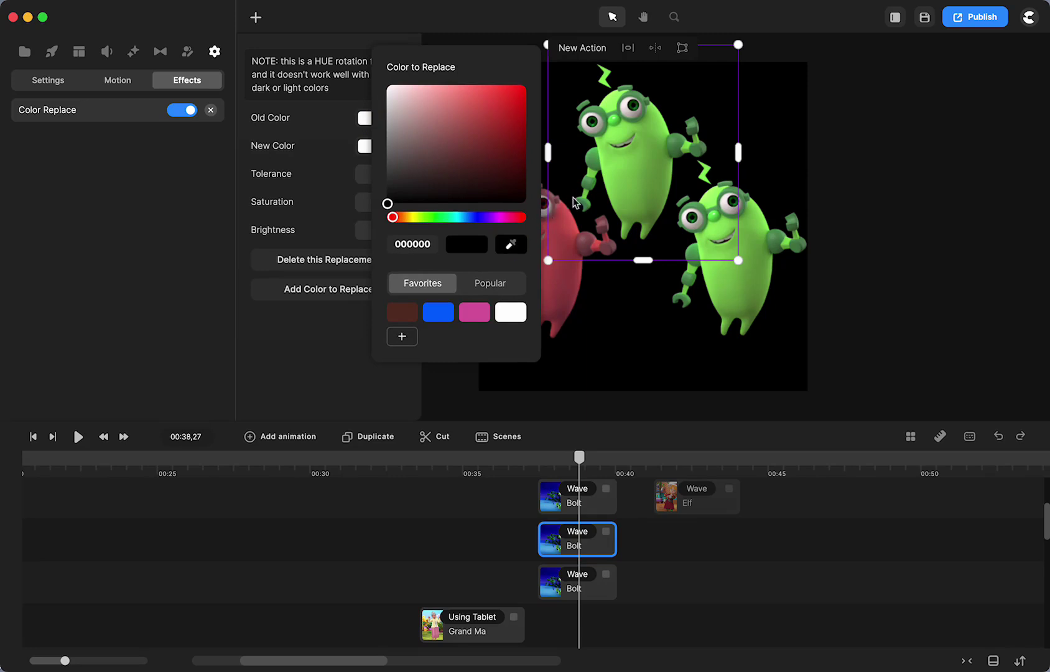
{"action": "left_click", "coordinate": [591, 165]}
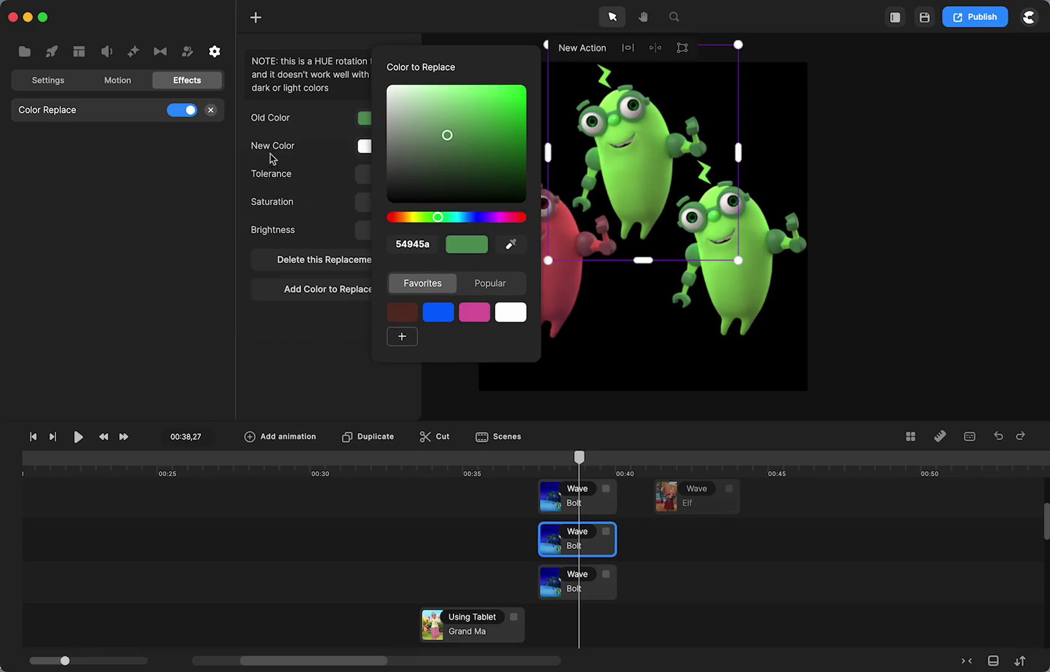
- Set the replacement's New Color to dark navy blue 070e63
{"action": "left_click", "coordinate": [359, 151]}
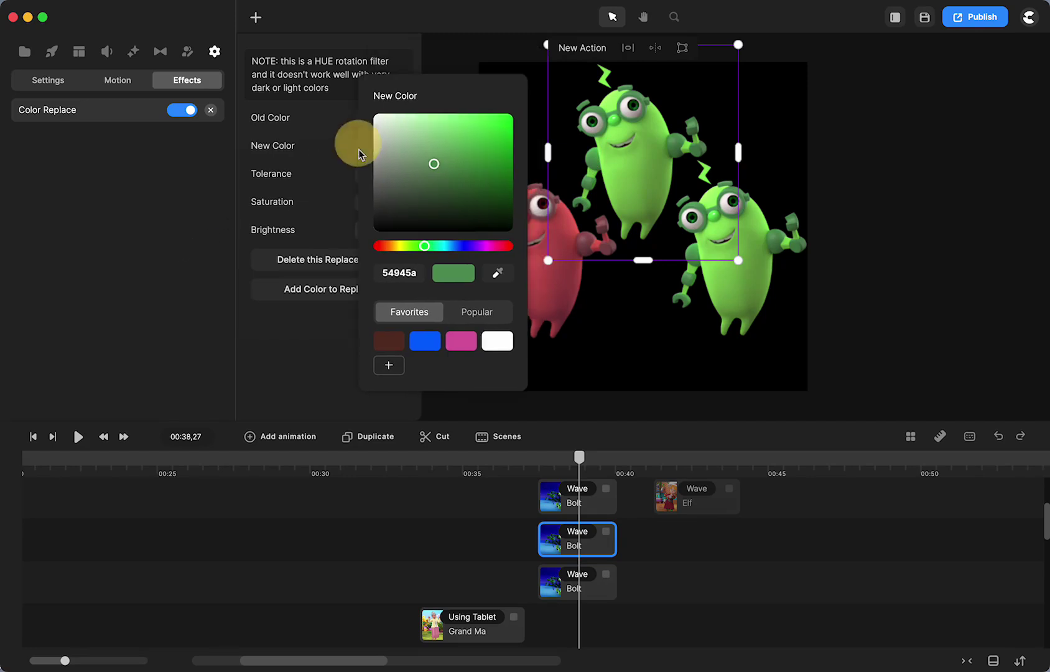
{"action": "left_click", "coordinate": [466, 246]}
{"action": "left_click_drag", "start_coordinate": [481, 144], "coordinate": [501, 186]}
{"action": "scroll", "coordinate": [585, 195], "scroll_direction": "up", "scroll_amount": 5}
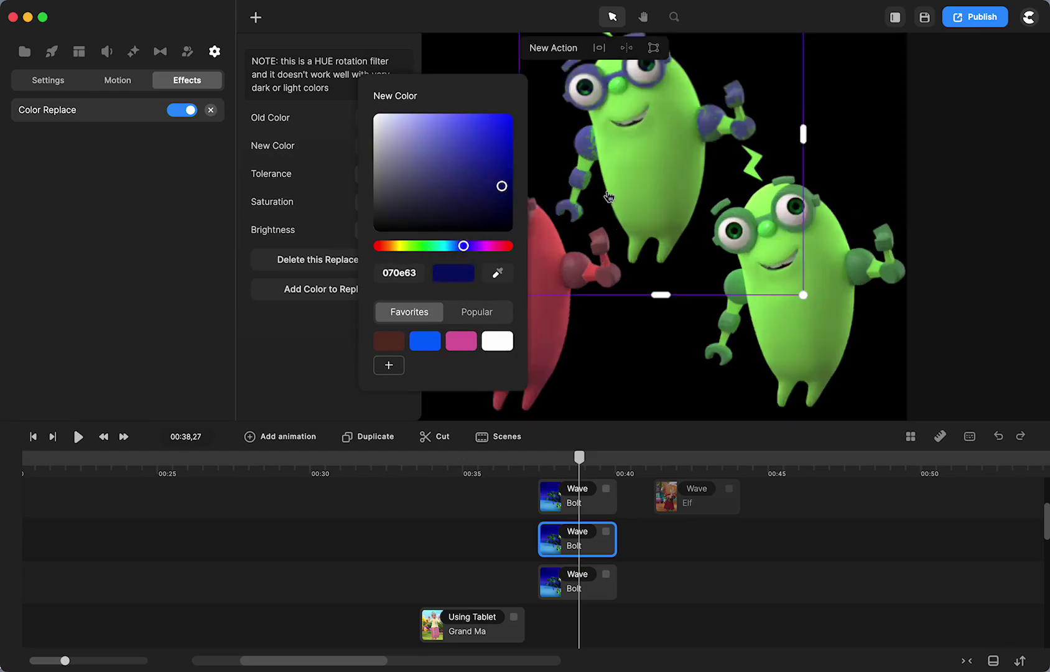
- Close the colour picker and try higher tolerance values for the blue replacement
{"action": "scroll", "coordinate": [605, 250], "scroll_direction": "down", "scroll_amount": 3}
{"action": "scroll", "coordinate": [605, 250], "scroll_direction": "up", "scroll_amount": 3}
{"action": "left_click", "coordinate": [535, 212]}
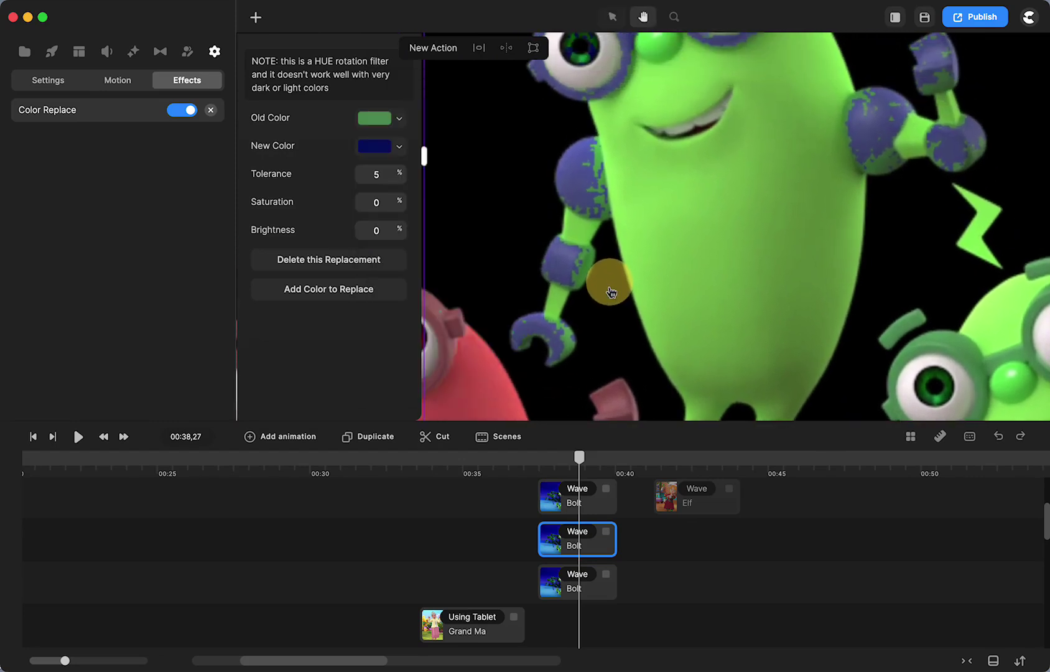
{"action": "left_click_drag", "start_coordinate": [401, 175], "coordinate": [412, 176]}
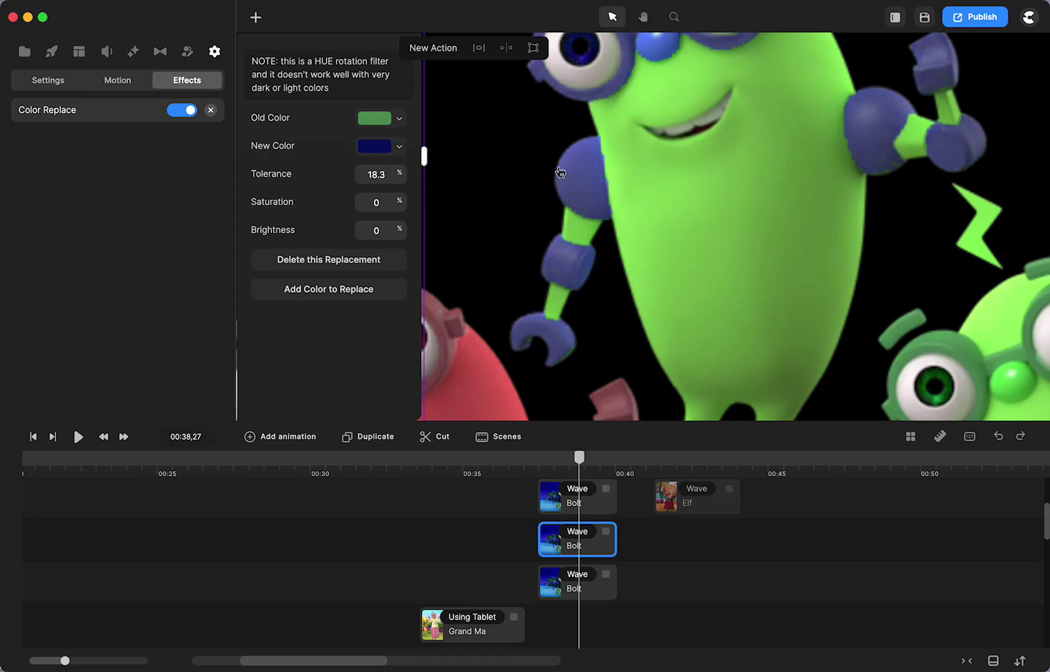
{"action": "left_click_drag", "start_coordinate": [532, 163], "coordinate": [547, 261]}
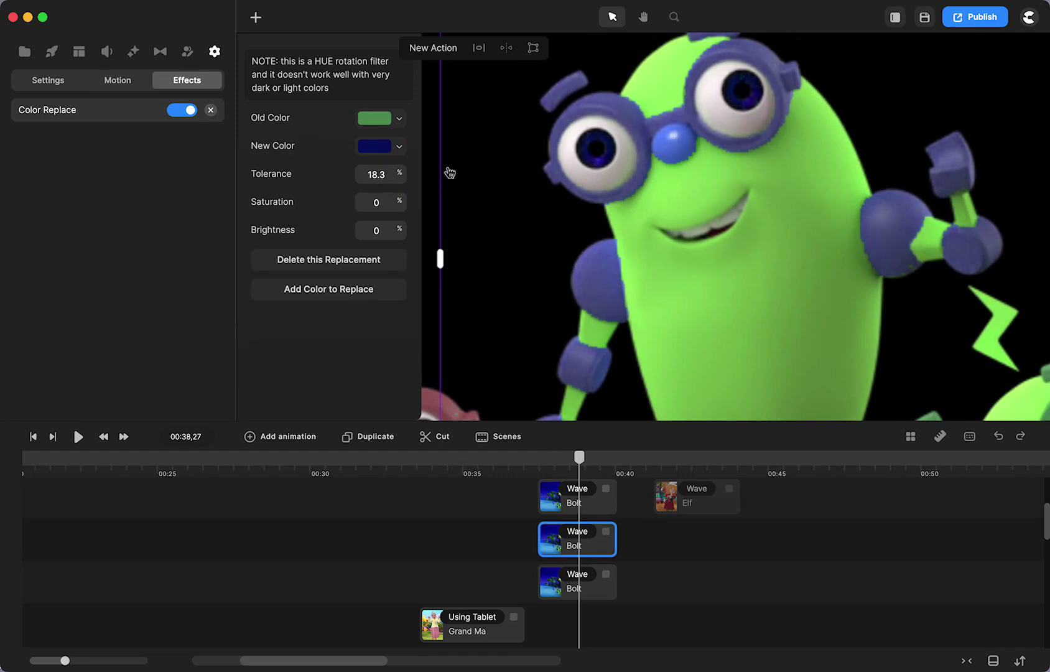
{"action": "left_click_drag", "start_coordinate": [400, 174], "coordinate": [399, 227]}
- Settle tolerance at 8.2 with saturation and brightness -1.7, then add a second colour replacement
{"action": "scroll", "coordinate": [528, 219], "scroll_direction": "down", "scroll_amount": 5}
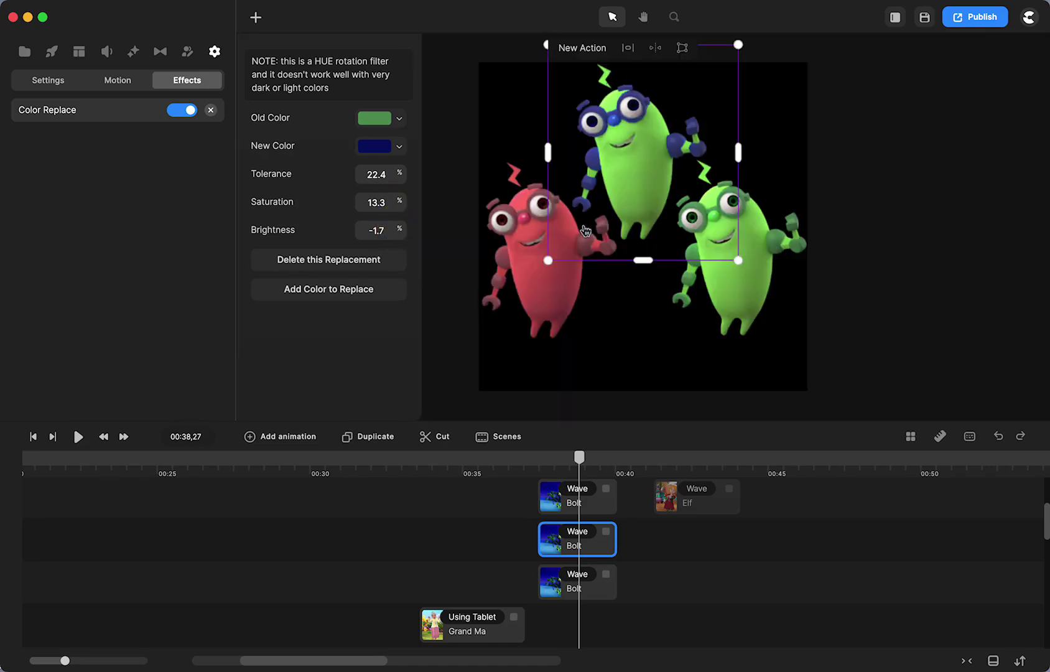
{"action": "scroll", "coordinate": [715, 234], "scroll_direction": "up", "scroll_amount": 5}
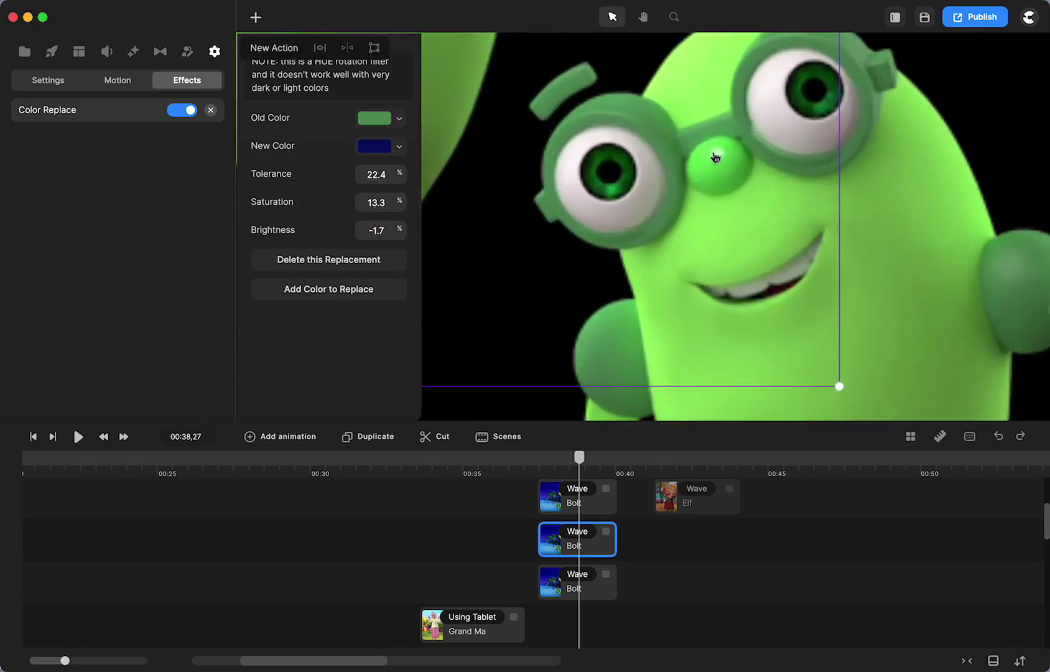
{"action": "scroll", "coordinate": [561, 274], "scroll_direction": "down", "scroll_amount": 2}
{"action": "scroll", "coordinate": [561, 273], "scroll_direction": "down", "scroll_amount": 3}
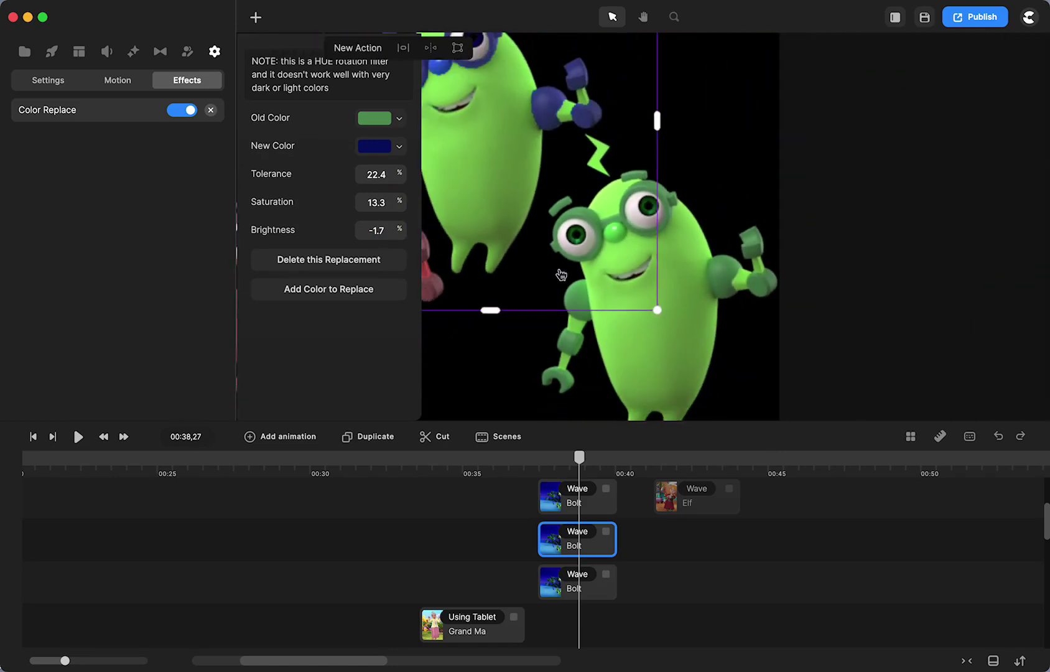
{"action": "key", "text": "space"}
{"action": "left_click_drag", "start_coordinate": [469, 391], "coordinate": [686, 389]}
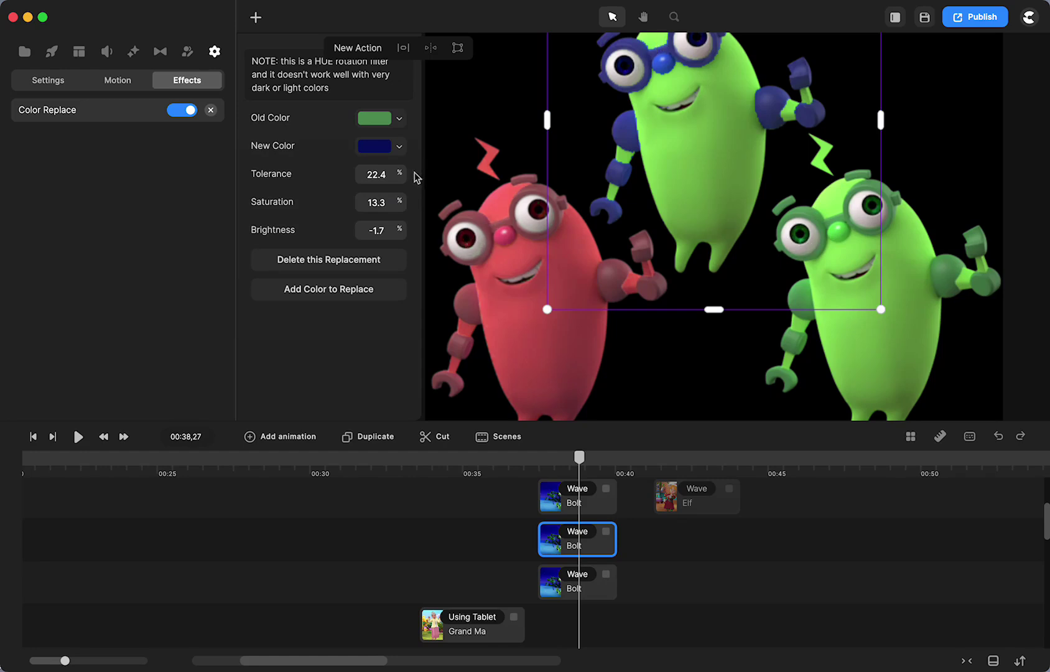
{"action": "mouse_move", "coordinate": [396, 197]}
{"action": "left_mouse_down"}
{"action": "mouse_move", "coordinate": [385, 201]}
{"action": "mouse_move", "coordinate": [398, 174]}
{"action": "mouse_move", "coordinate": [387, 176]}
{"action": "left_mouse_up"}
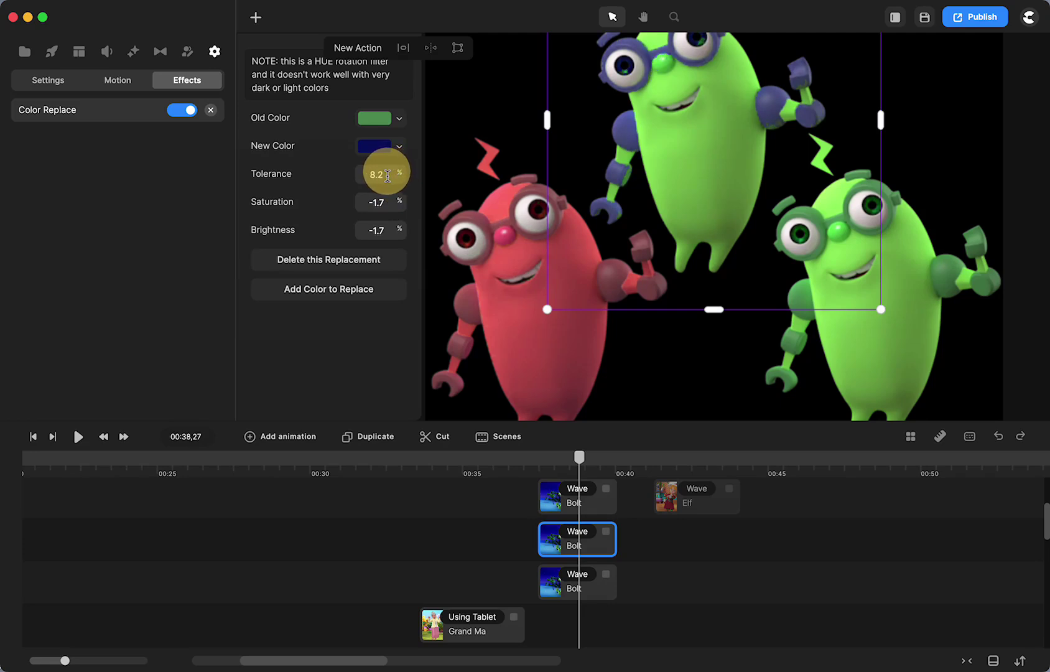
{"action": "left_click_drag", "start_coordinate": [387, 176], "coordinate": [387, 175]}
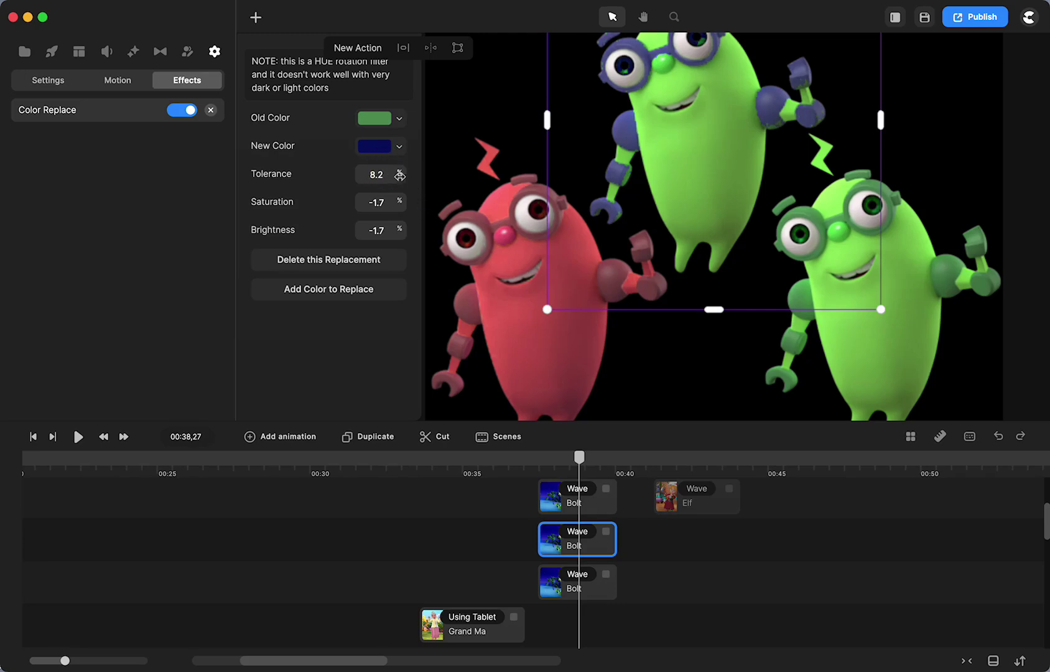
{"action": "left_click", "coordinate": [346, 293]}
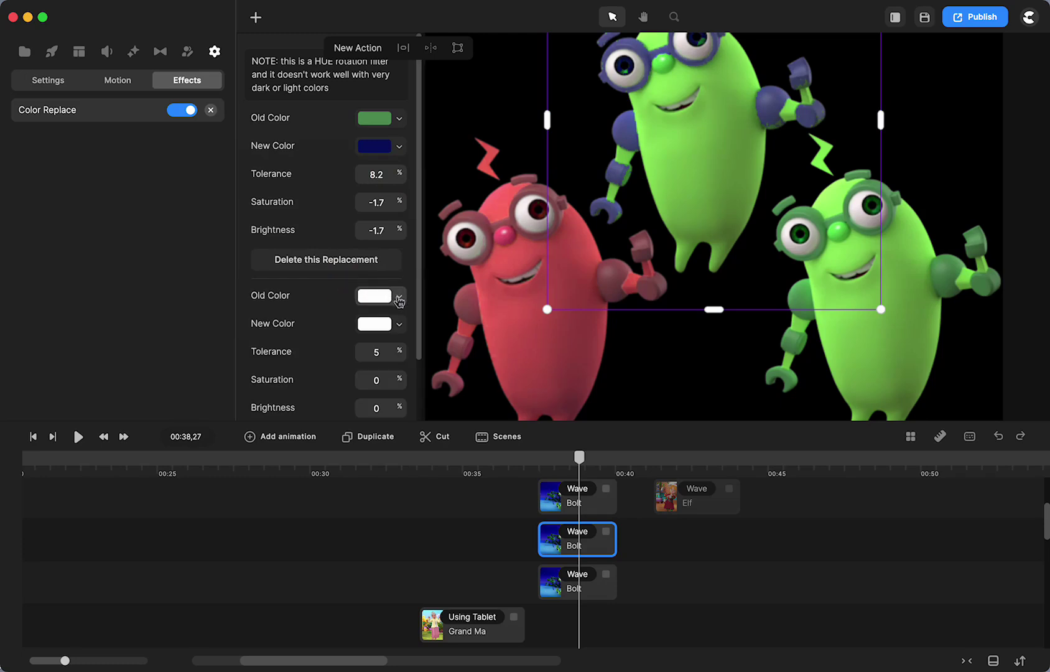
- Sample the body's light green as the second Old Color and replace it with deep purple 1b077f
{"action": "left_click", "coordinate": [398, 298]}
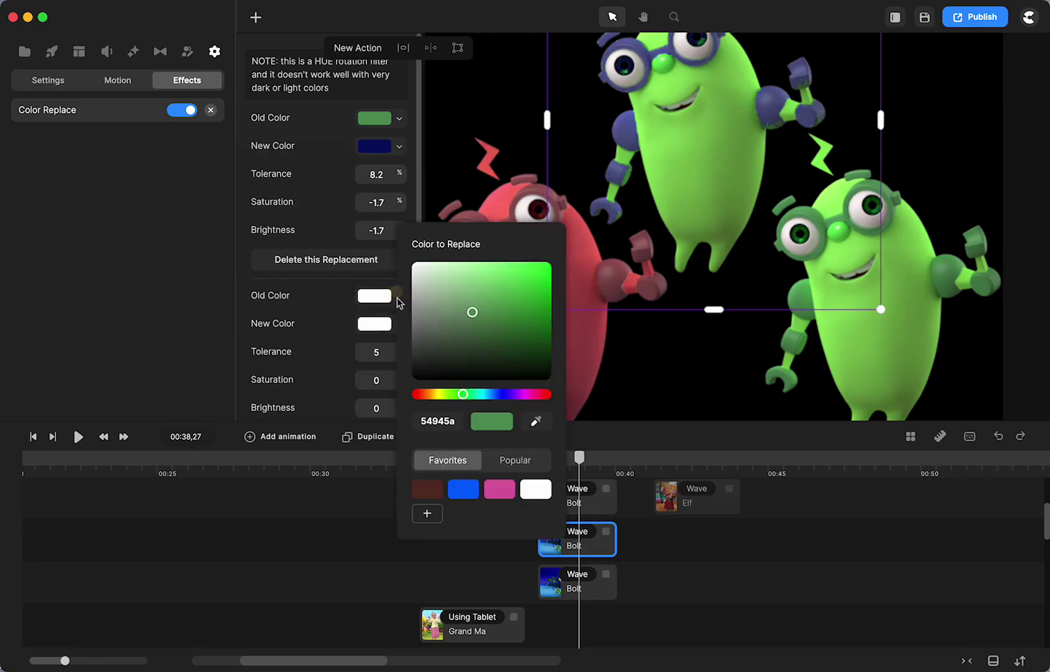
{"action": "left_click", "coordinate": [535, 422]}
{"action": "left_click", "coordinate": [670, 156]}
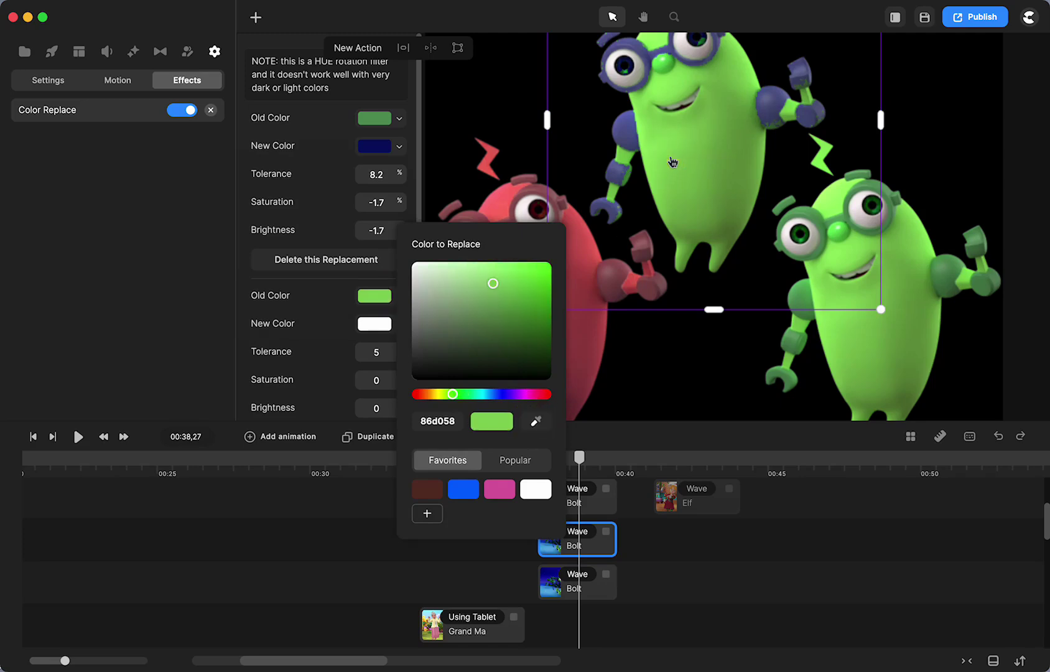
{"action": "left_click", "coordinate": [374, 325]}
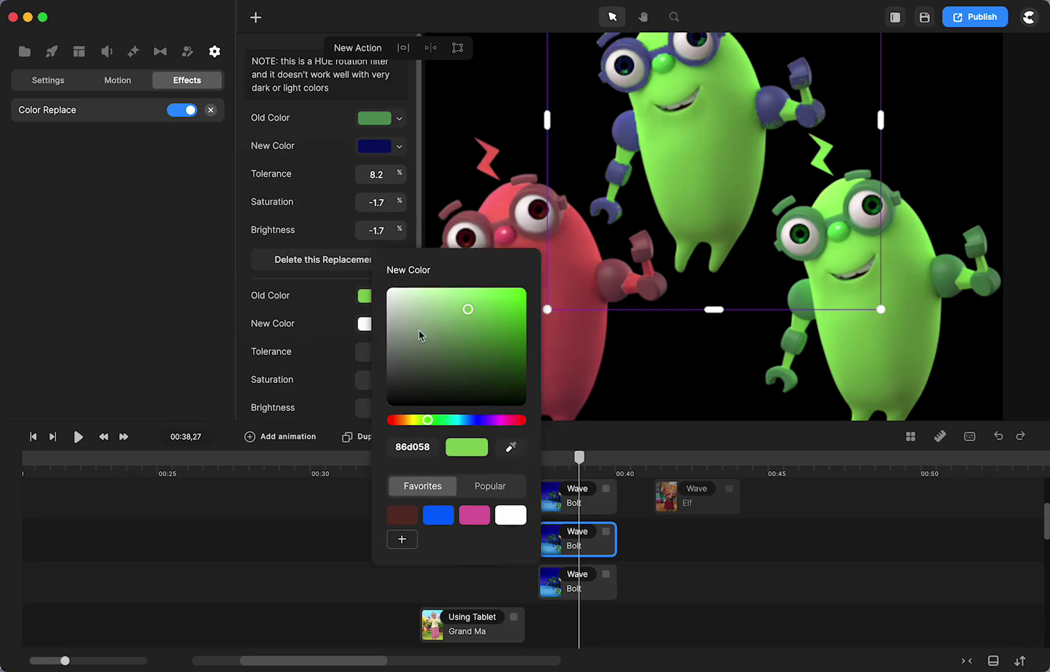
{"action": "left_click", "coordinate": [477, 420]}
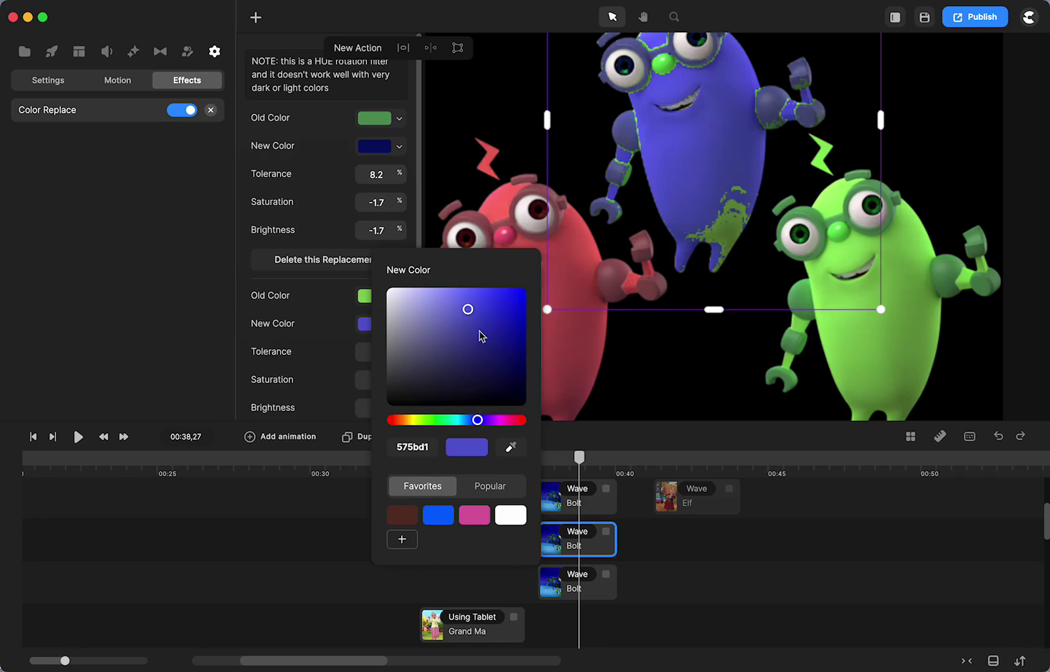
{"action": "left_click_drag", "start_coordinate": [468, 311], "coordinate": [471, 342]}
{"action": "left_click", "coordinate": [473, 420]}
{"action": "left_click_drag", "start_coordinate": [472, 421], "coordinate": [471, 422]}
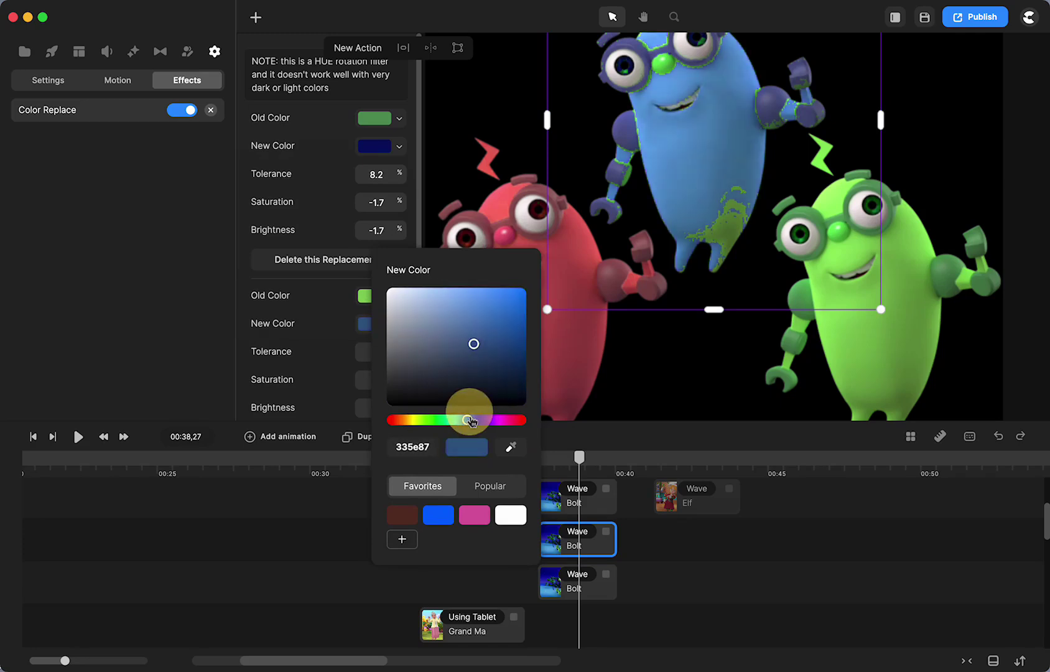
{"action": "left_click_drag", "start_coordinate": [471, 342], "coordinate": [502, 320]}
{"action": "left_click_drag", "start_coordinate": [470, 422], "coordinate": [481, 422]}
{"action": "mouse_move", "coordinate": [505, 318]}
{"action": "left_mouse_down"}
{"action": "mouse_move", "coordinate": [519, 305]}
{"action": "mouse_move", "coordinate": [480, 305]}
{"action": "mouse_move", "coordinate": [518, 347]}
{"action": "left_mouse_up"}
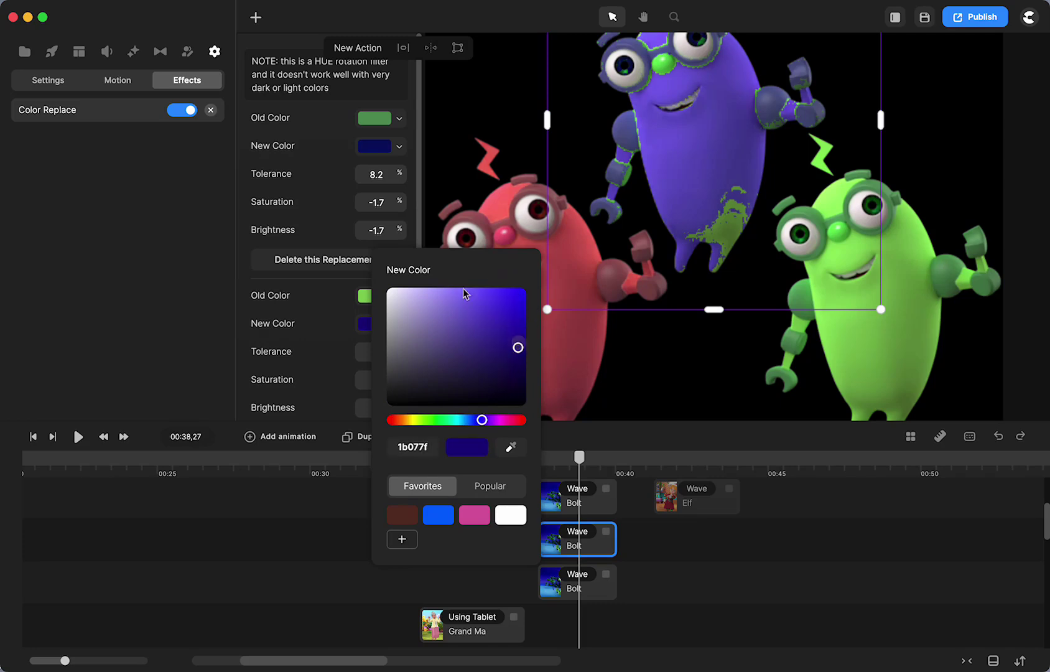
{"action": "left_click", "coordinate": [329, 344]}
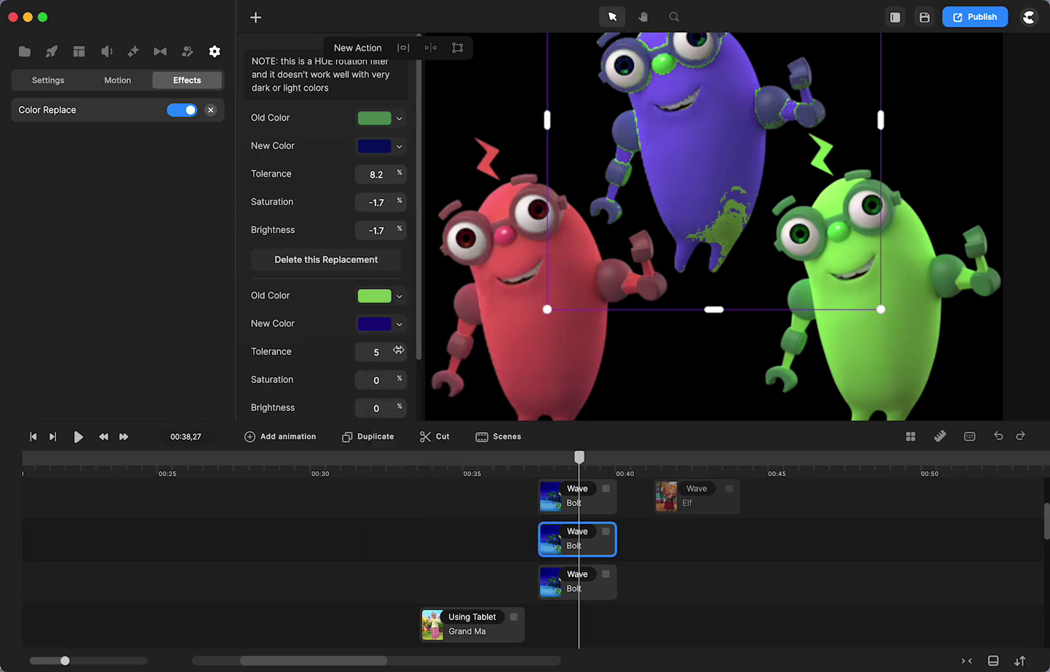
- Raise the second replacement's tolerance to 25.8 to clear remaining green speckles
{"action": "left_click_drag", "start_coordinate": [398, 350], "coordinate": [418, 352]}
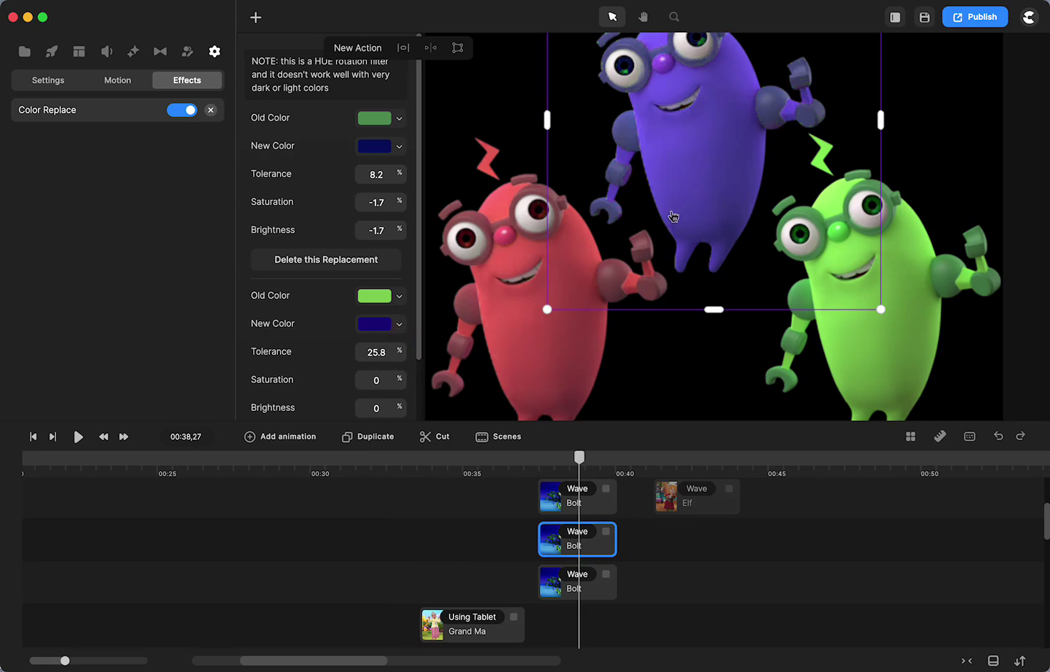
{"action": "scroll", "coordinate": [673, 215], "scroll_direction": "up", "scroll_amount": 2}
{"action": "scroll", "coordinate": [673, 216], "scroll_direction": "down", "scroll_amount": 5}
{"action": "scroll", "coordinate": [673, 216], "scroll_direction": "up", "scroll_amount": 6}
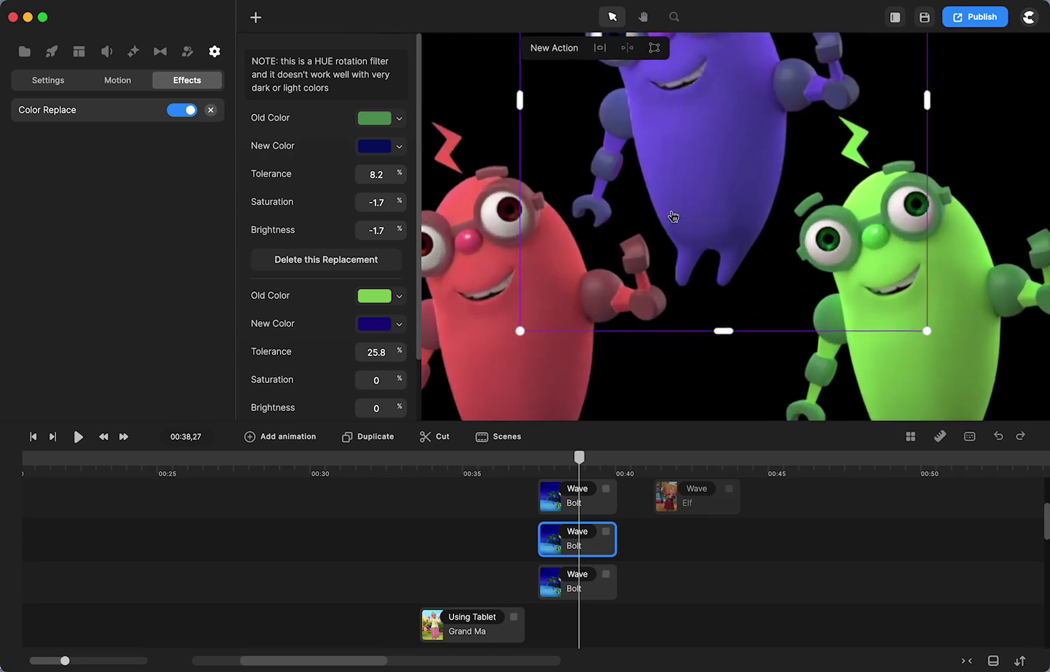
{"action": "scroll", "coordinate": [673, 216], "scroll_direction": "up", "scroll_amount": 1}
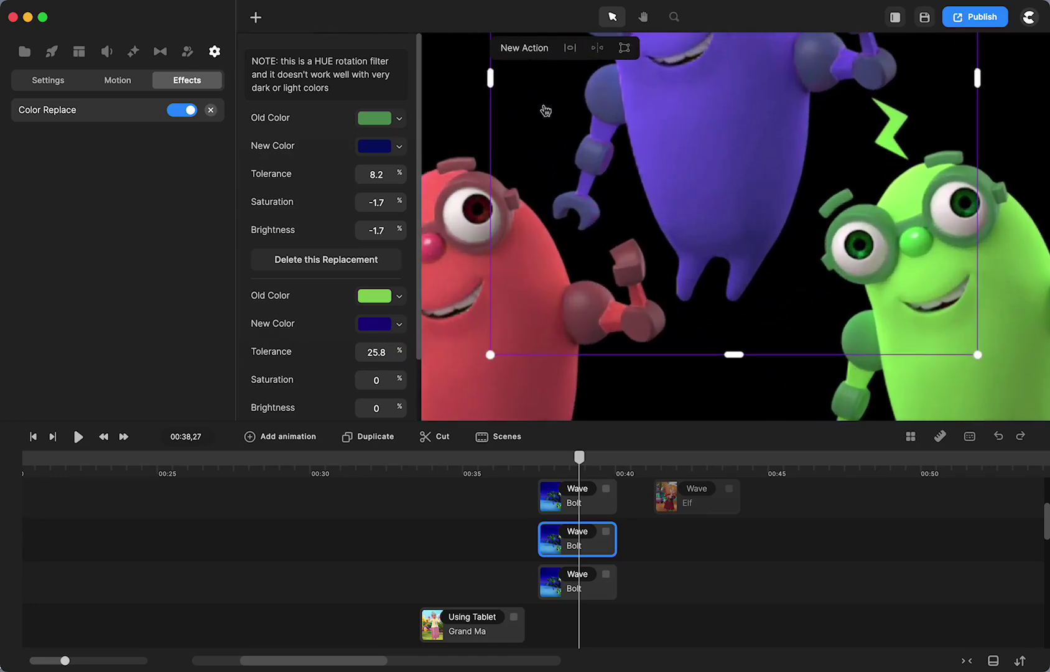
{"action": "key", "text": "space"}
{"action": "left_click_drag", "start_coordinate": [475, 111], "coordinate": [497, 274]}
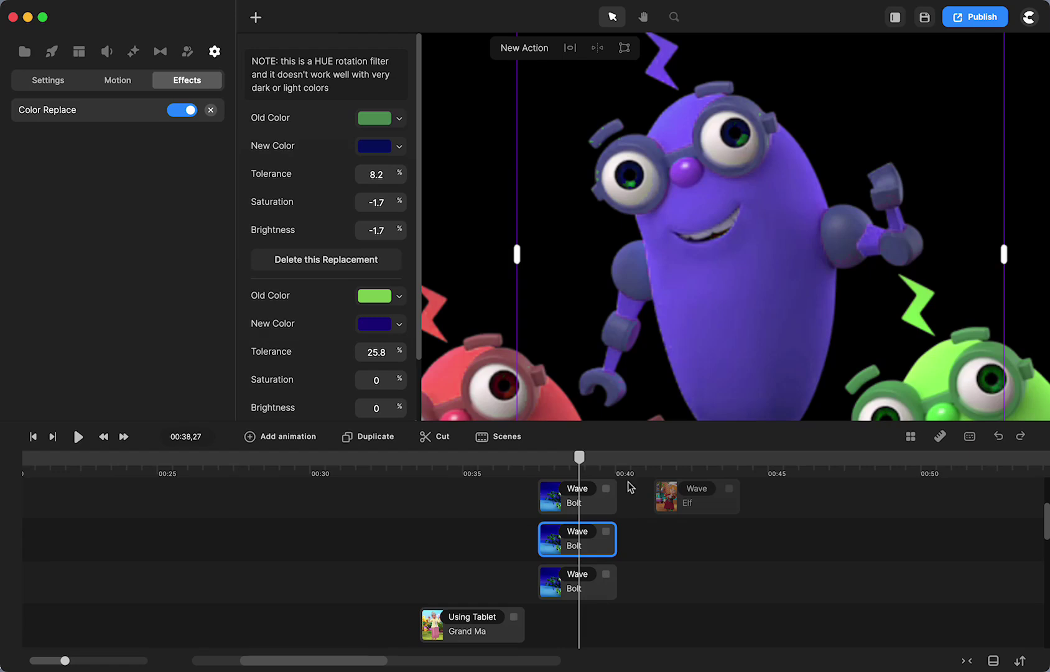
- Jump to 00:42,10, fit the stage in view, and move an Elf clip onto another track
{"action": "left_click", "coordinate": [684, 460]}
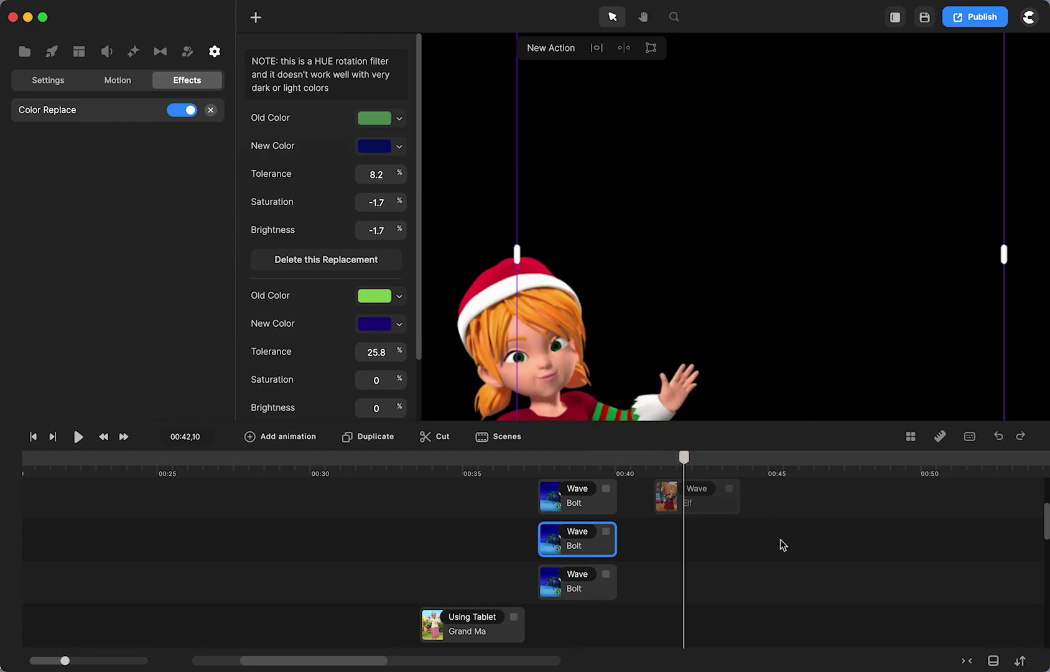
{"action": "key", "text": "super+0"}
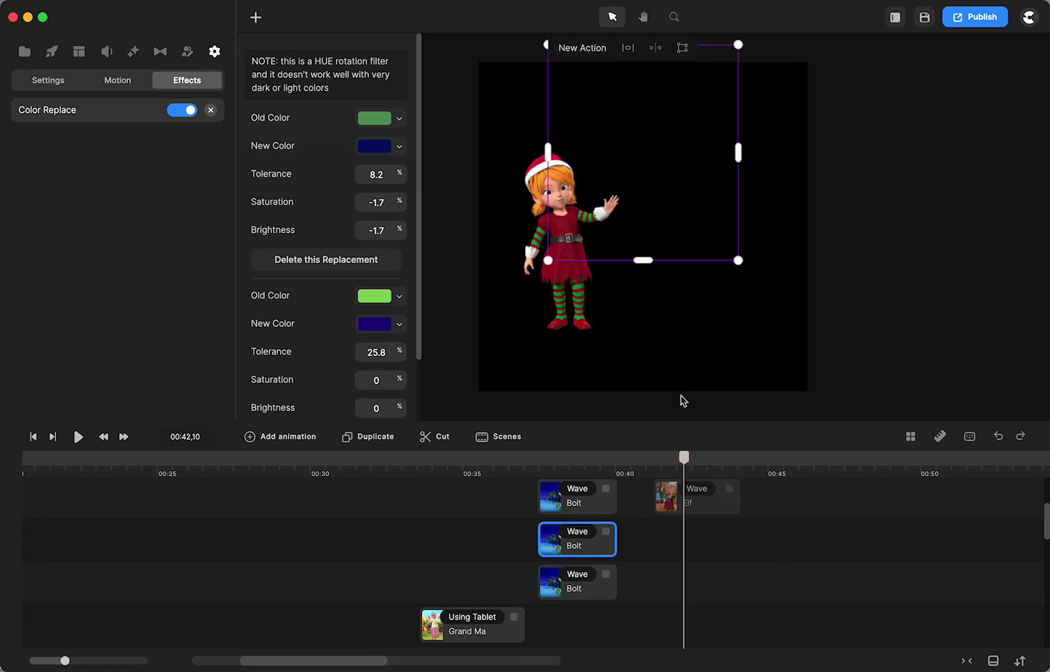
{"action": "left_click", "coordinate": [810, 604]}
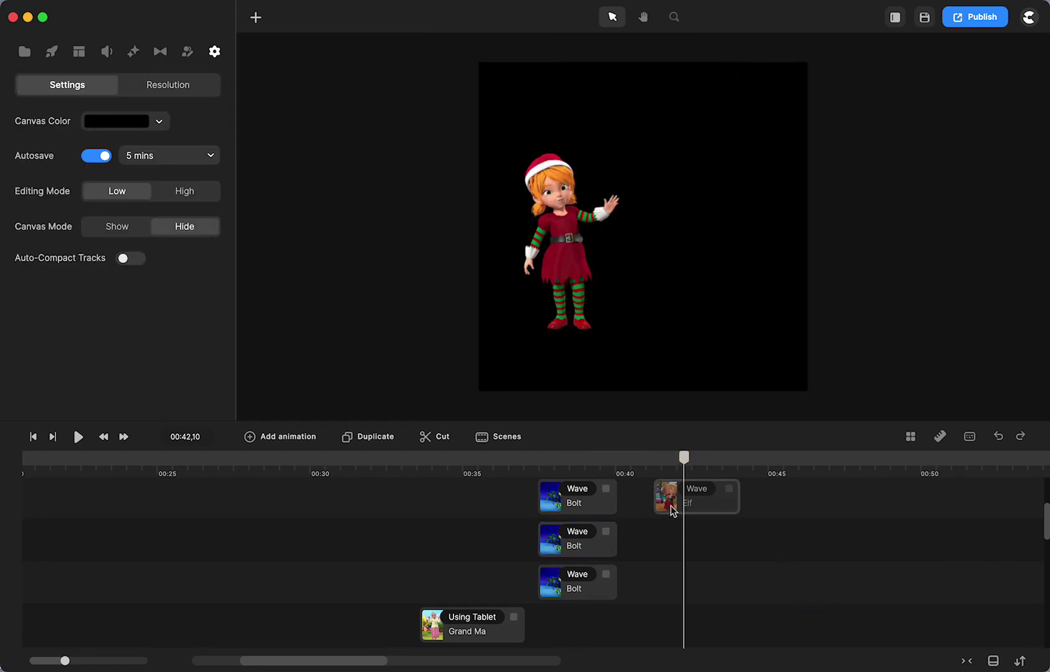
{"action": "left_click_drag", "start_coordinate": [670, 507], "coordinate": [673, 508]}
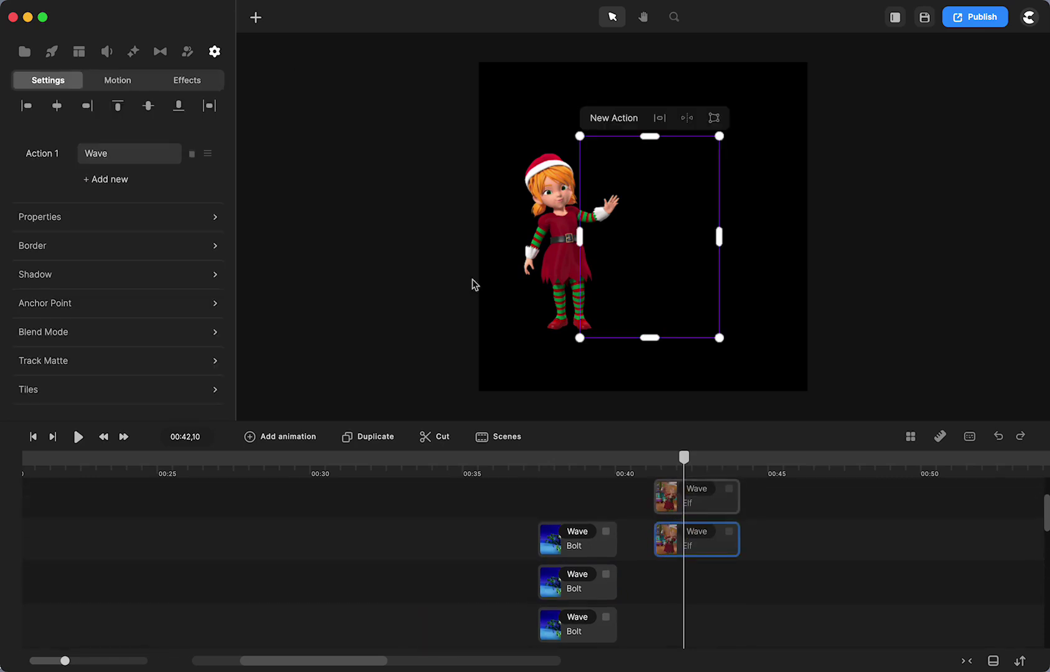
- Search the characters library for 'elf', then place the Elf copy right of the original
{"action": "left_click", "coordinate": [52, 51]}
{"action": "left_click", "coordinate": [176, 246]}
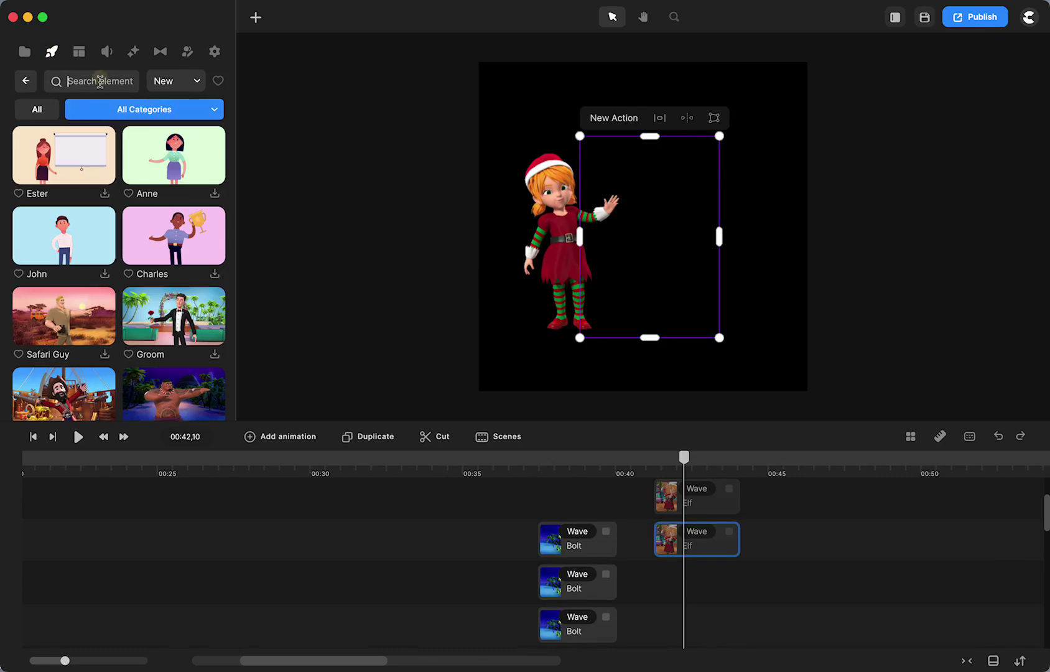
{"action": "type", "text": "elf"}
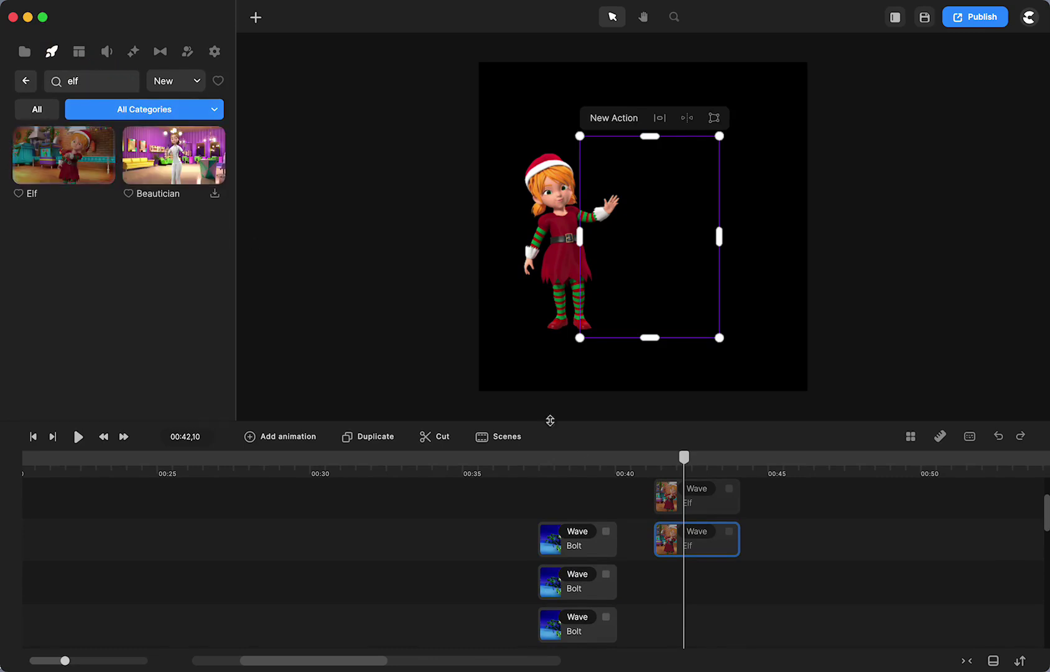
{"action": "left_click", "coordinate": [24, 81]}
{"action": "left_click", "coordinate": [550, 269]}
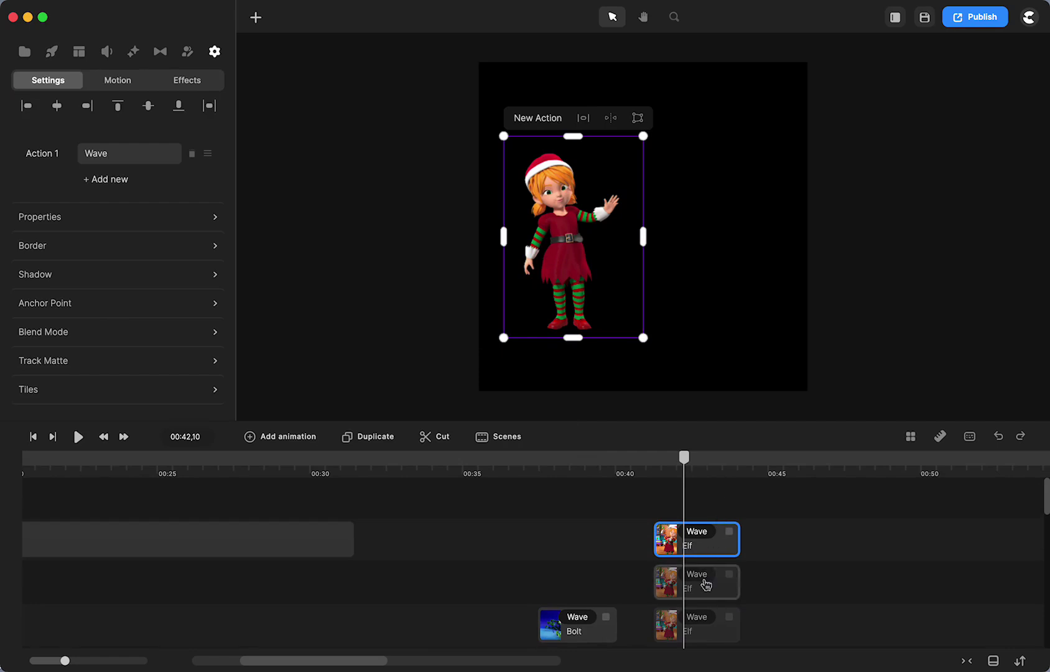
{"action": "left_click_drag", "start_coordinate": [706, 585], "coordinate": [690, 560]}
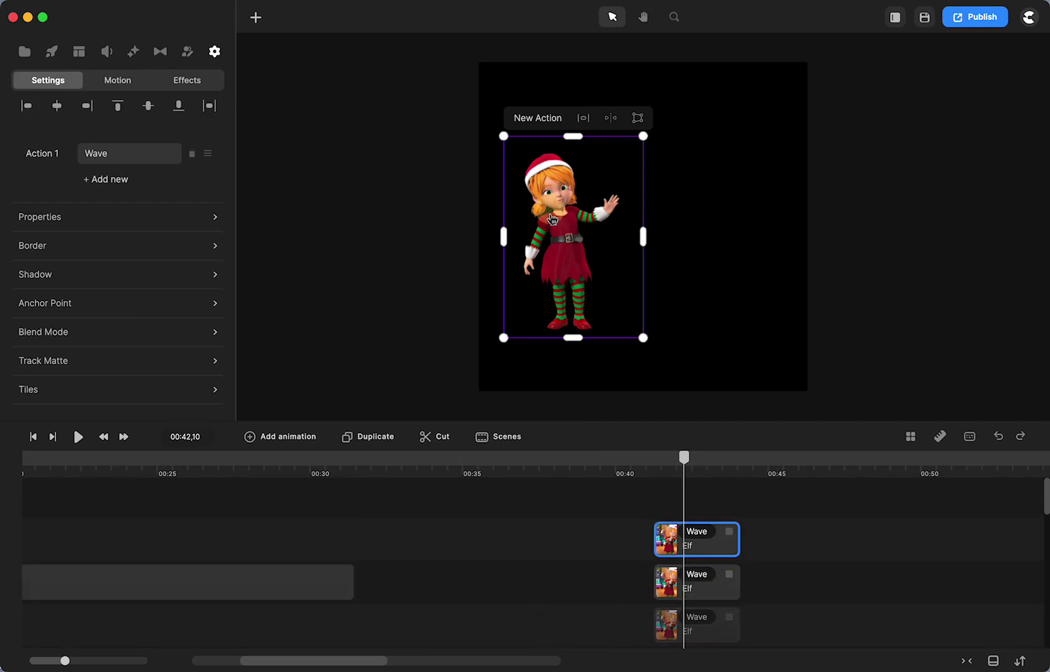
{"action": "left_click_drag", "start_coordinate": [552, 217], "coordinate": [675, 214]}
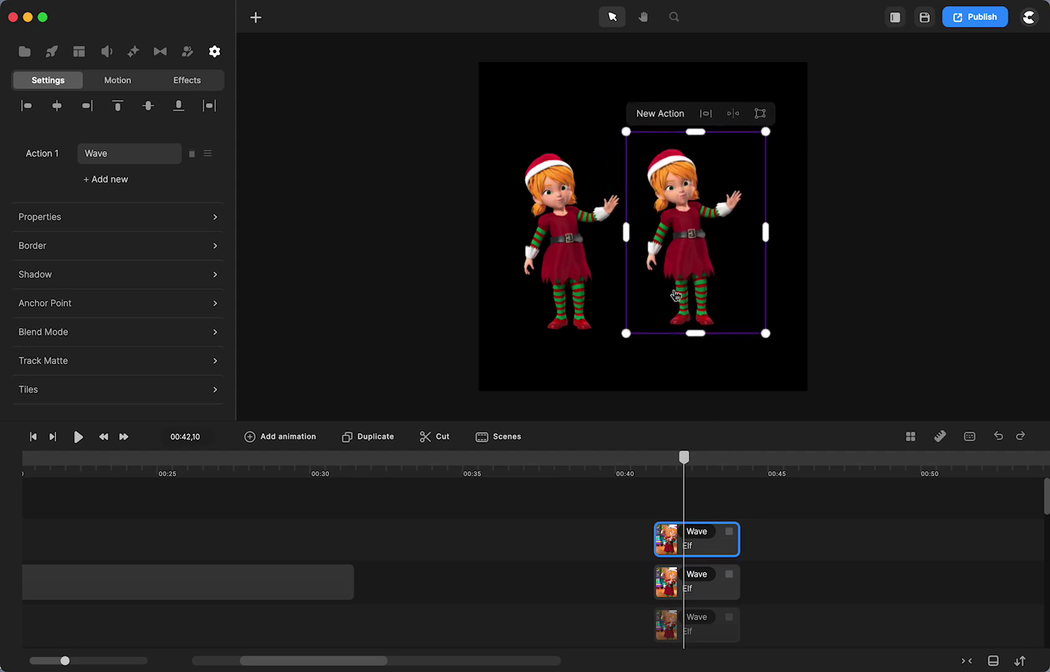
- Drag Color Replace from the Effects gallery onto the right-hand Elf copy
{"action": "left_click", "coordinate": [129, 53]}
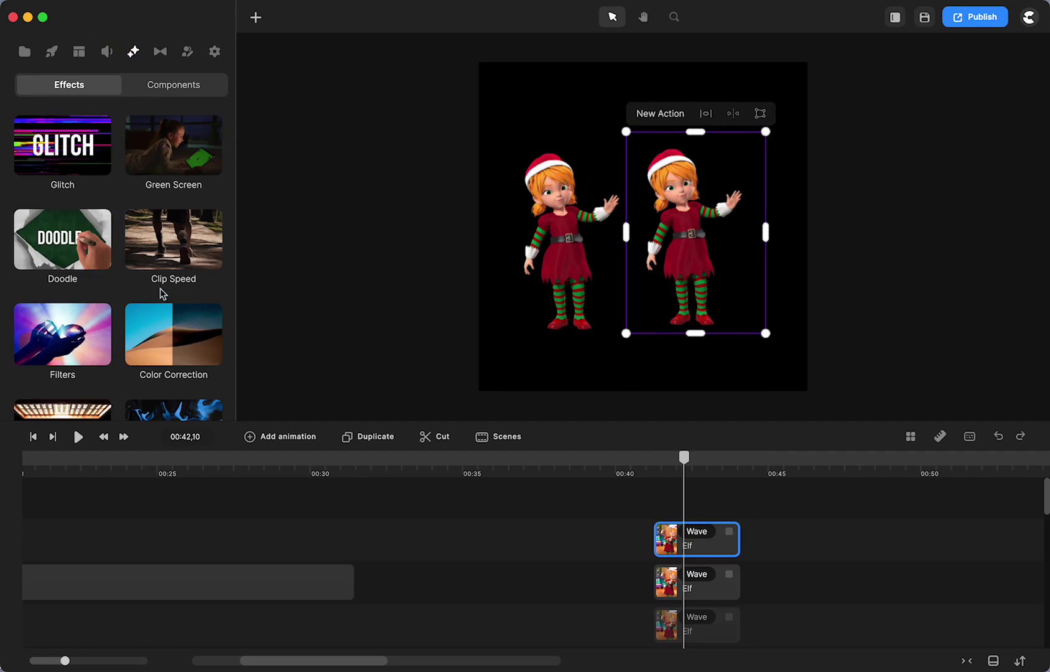
{"action": "scroll", "coordinate": [160, 287], "scroll_direction": "down", "scroll_amount": 5}
{"action": "left_click_drag", "start_coordinate": [160, 287], "coordinate": [684, 235]}
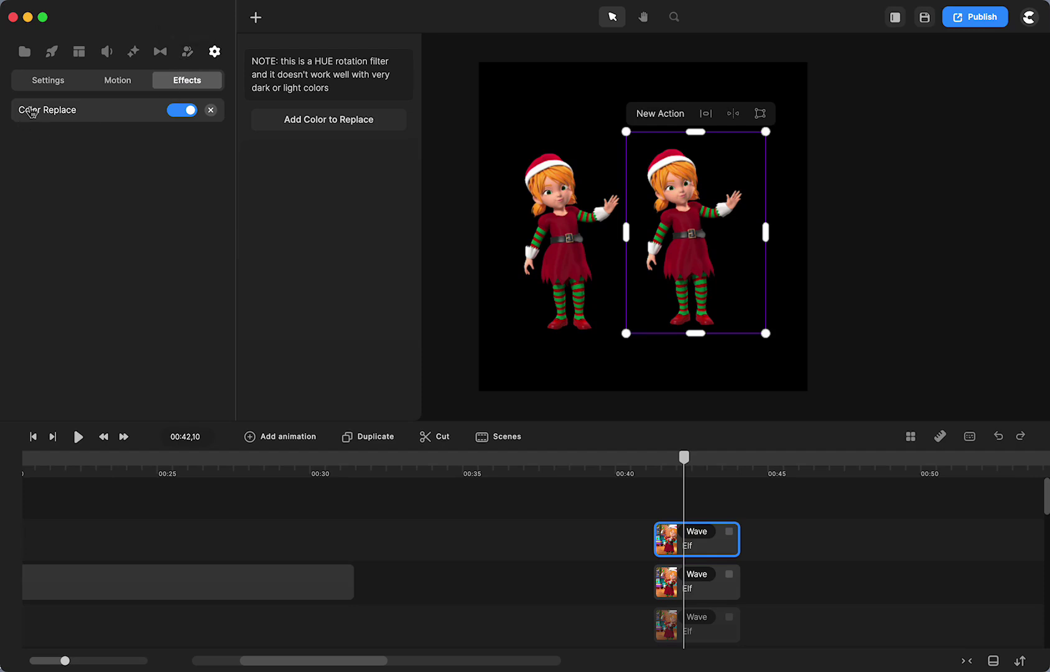
- Add a replacement on the right-hand elf swapping its sampled hat red for green 1ced26
{"action": "left_click", "coordinate": [350, 119]}
{"action": "left_click", "coordinate": [398, 122]}
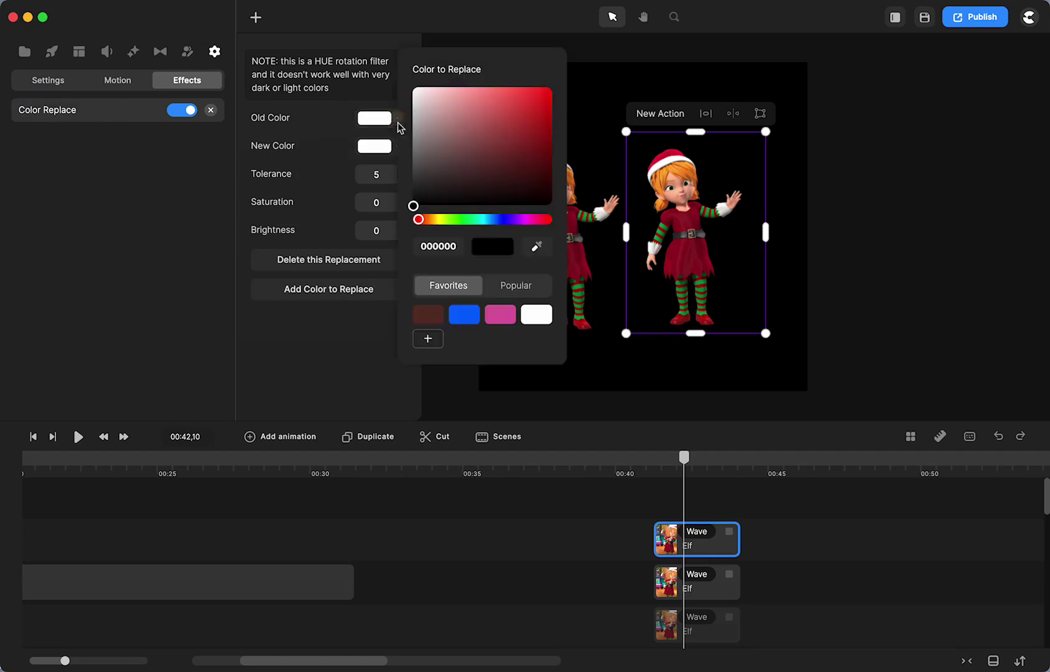
{"action": "left_click", "coordinate": [536, 247]}
{"action": "left_click", "coordinate": [669, 156]}
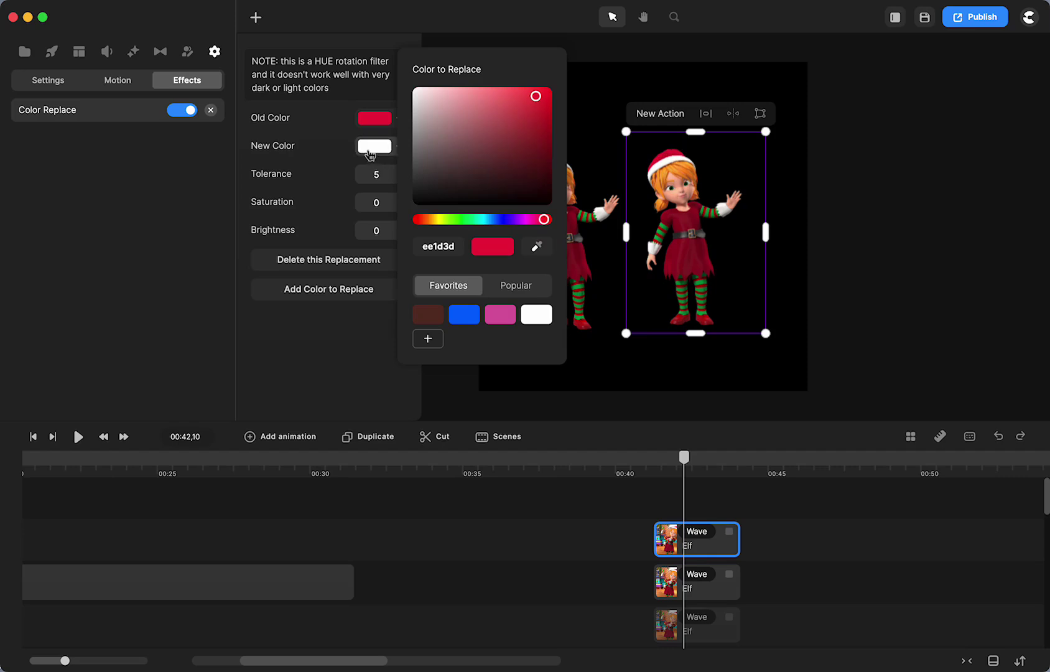
{"action": "left_click", "coordinate": [368, 149]}
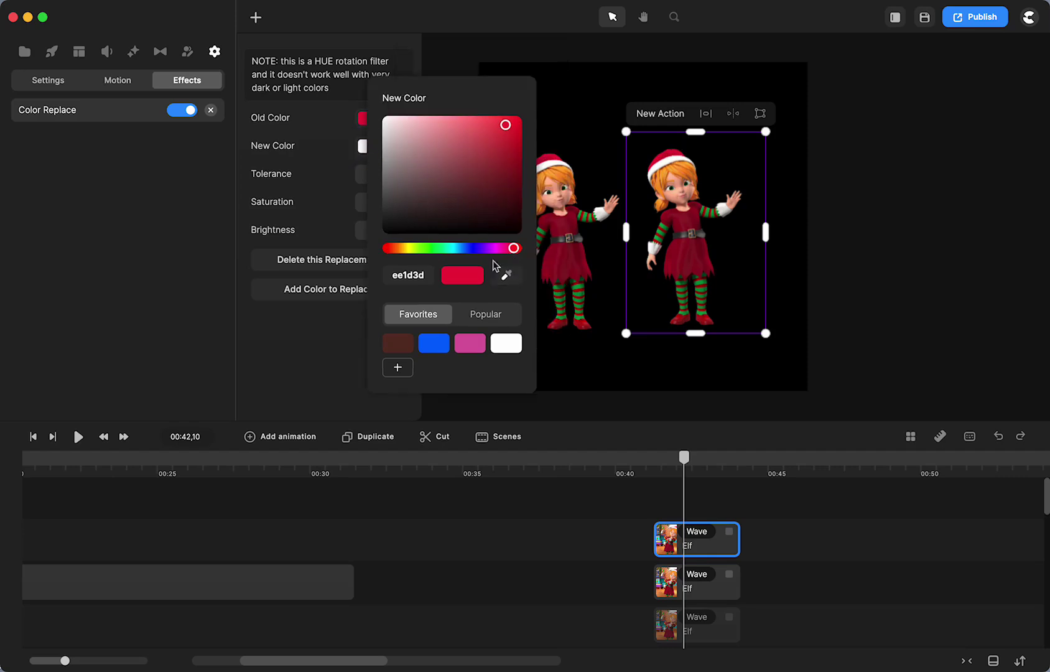
{"action": "left_click", "coordinate": [433, 249]}
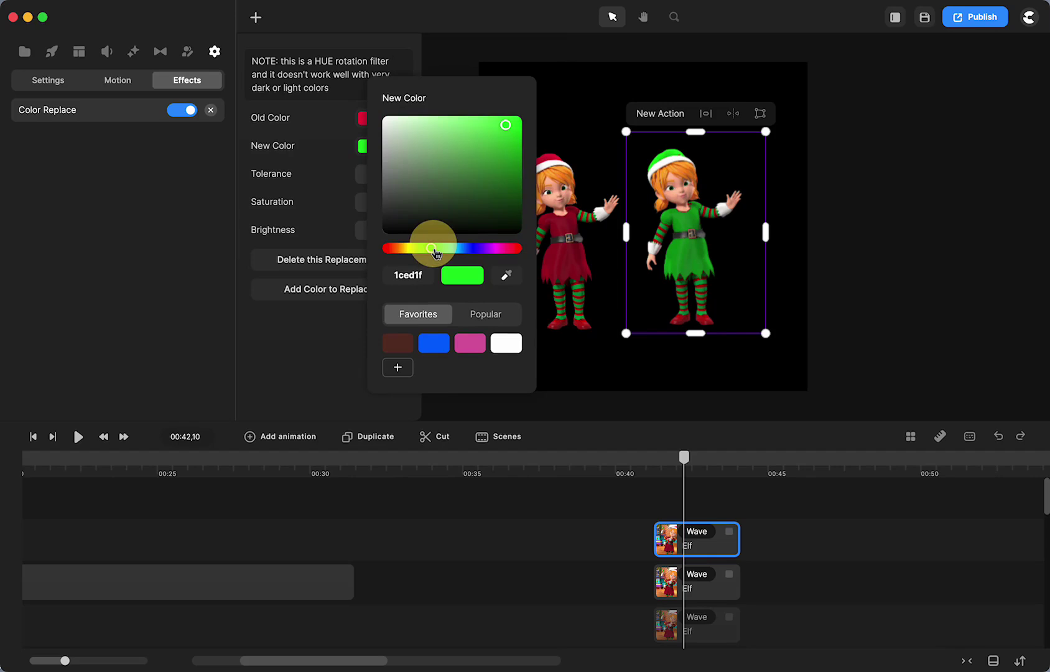
{"action": "scroll", "coordinate": [722, 274], "scroll_direction": "up", "scroll_amount": 5}
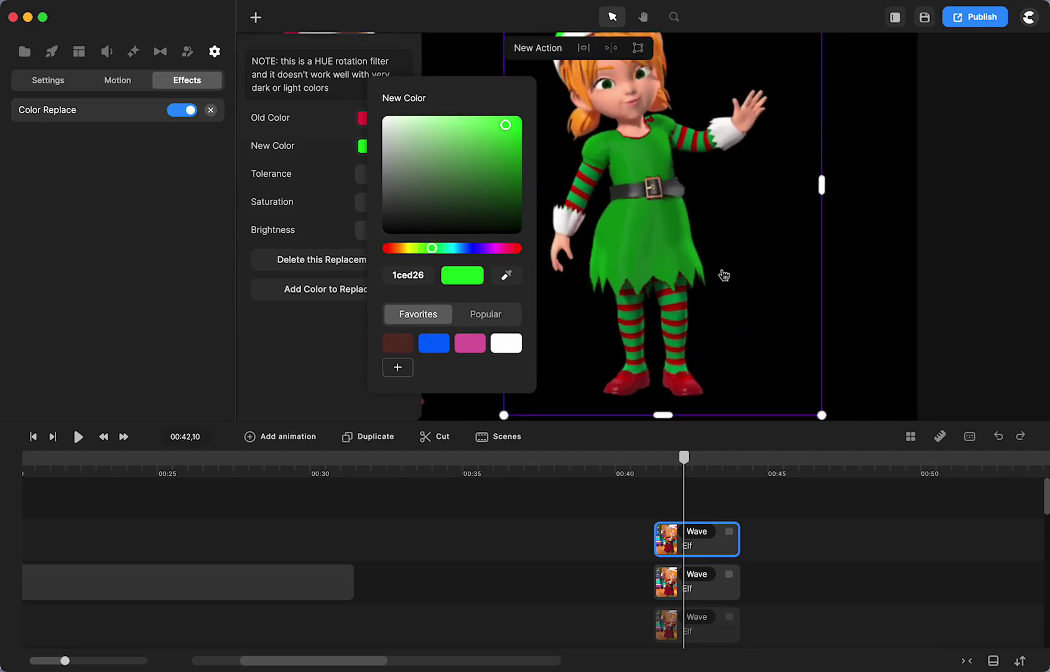
{"action": "scroll", "coordinate": [724, 275], "scroll_direction": "down", "scroll_amount": 2}
{"action": "key", "text": "h"}
{"action": "left_click_drag", "start_coordinate": [807, 174], "coordinate": [967, 247]}
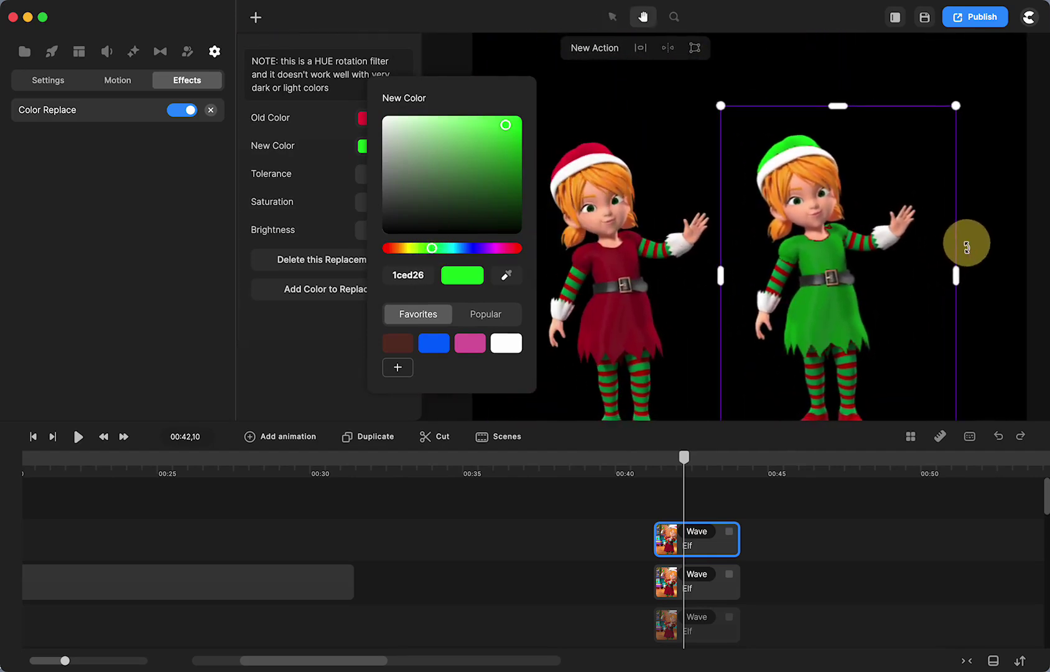
{"action": "key", "text": "v"}
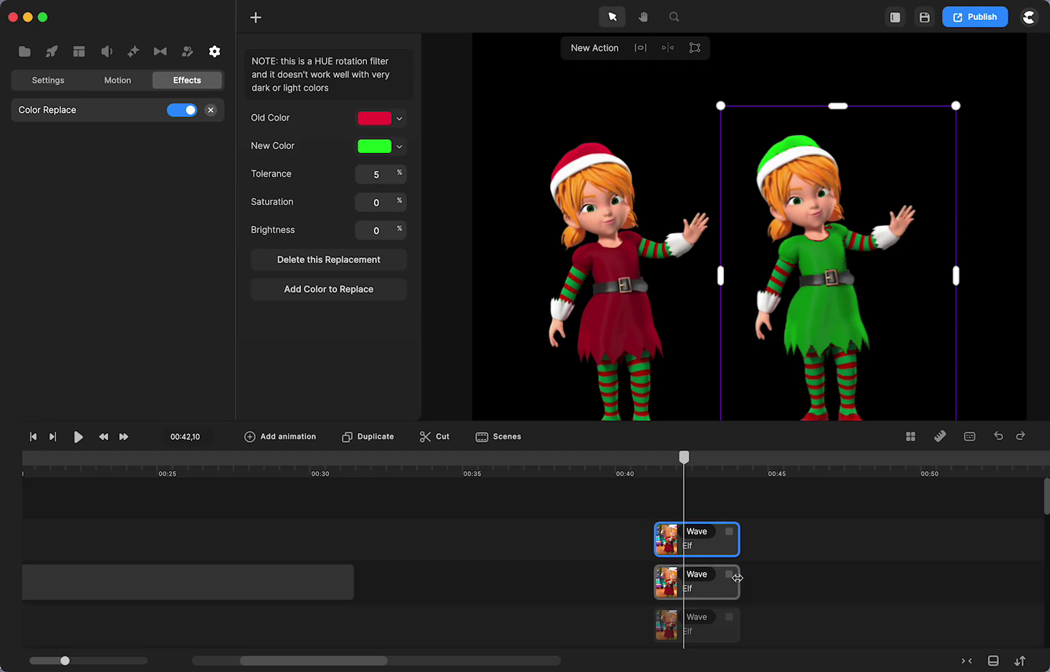
- Lengthen the red elf's Wave clip and the third-row Elf clip to match
{"action": "left_click_drag", "start_coordinate": [734, 574], "coordinate": [825, 591]}
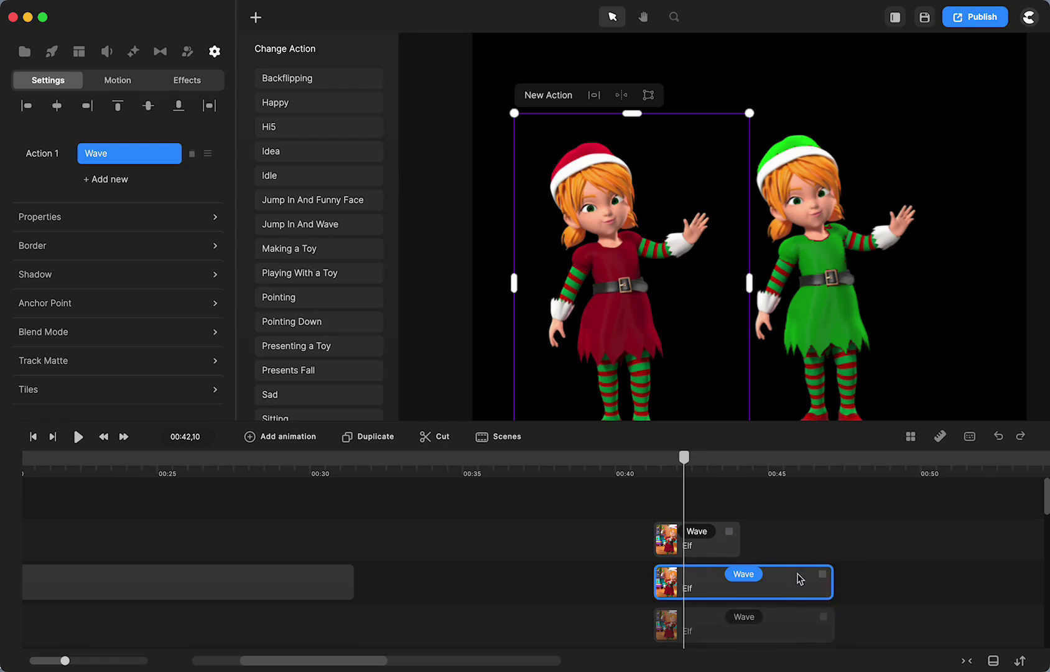
{"action": "left_click", "coordinate": [798, 574]}
{"action": "left_click", "coordinate": [777, 463]}
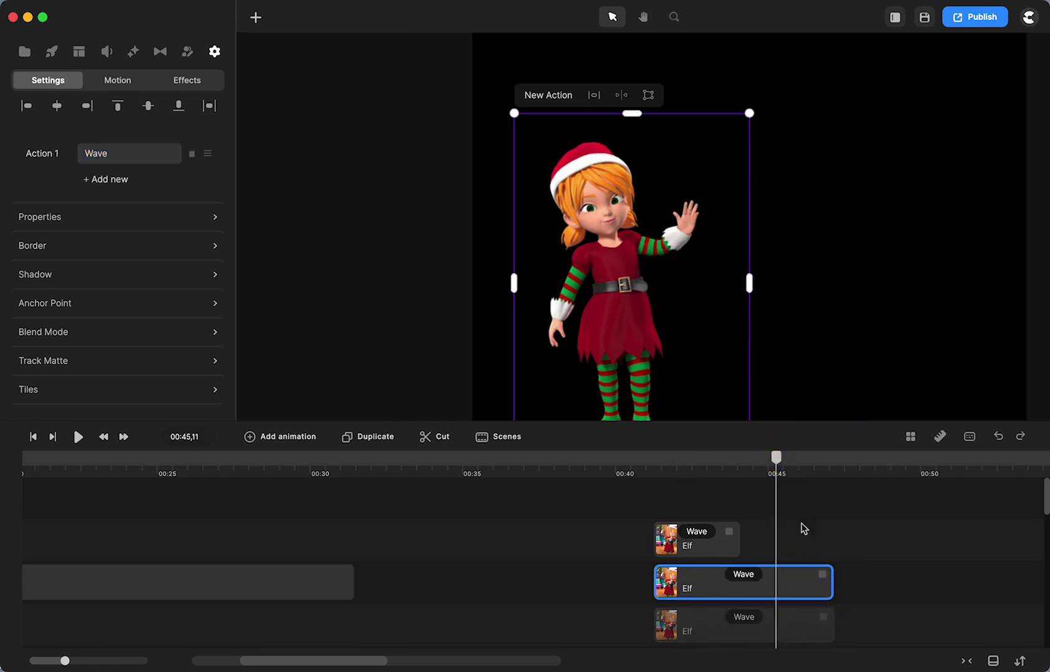
{"action": "scroll", "coordinate": [782, 588], "scroll_direction": "down", "scroll_amount": 2}
{"action": "left_click_drag", "start_coordinate": [778, 589], "coordinate": [837, 583]}
{"action": "left_click_drag", "start_coordinate": [732, 591], "coordinate": [840, 580]}
- Unhide the green elf and the blue-dress elf from their clip options
{"action": "left_click", "coordinate": [788, 563], "text": "shift"}
{"action": "right_click", "coordinate": [788, 563]}
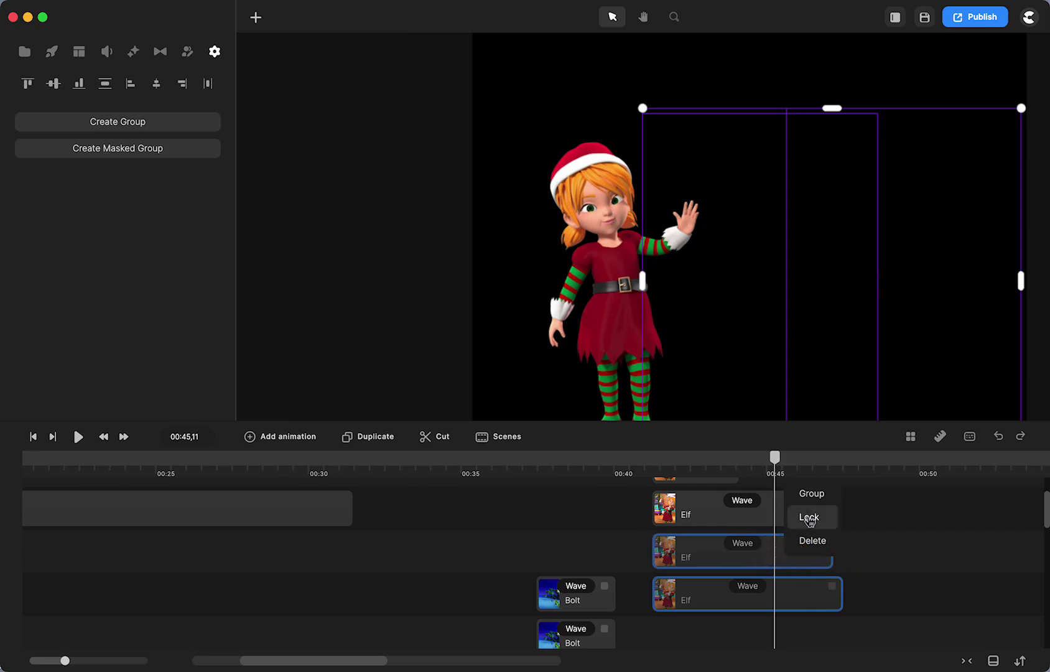
{"action": "left_click", "coordinate": [915, 606]}
{"action": "right_click", "coordinate": [807, 558]}
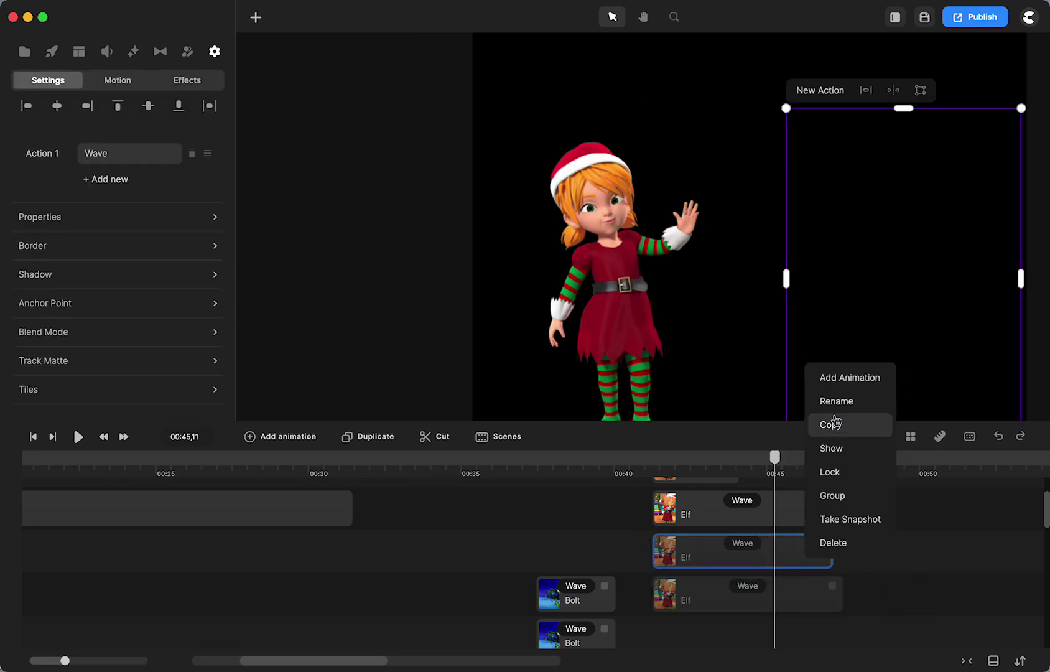
{"action": "left_click", "coordinate": [834, 448]}
{"action": "left_click", "coordinate": [781, 597]}
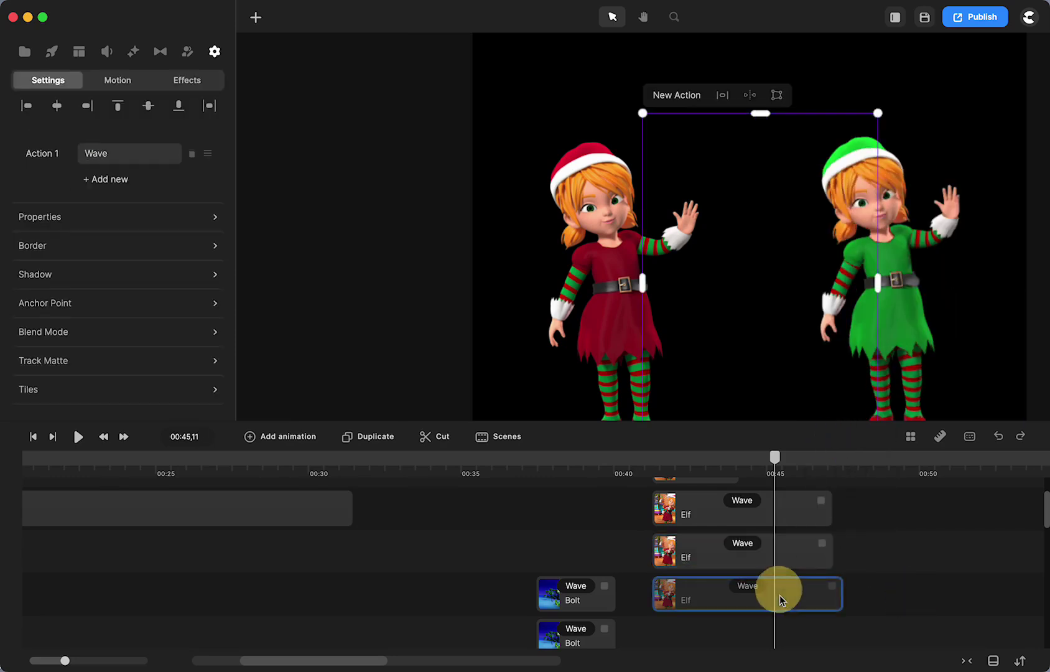
{"action": "right_click", "coordinate": [781, 599]}
{"action": "left_click", "coordinate": [806, 482]}
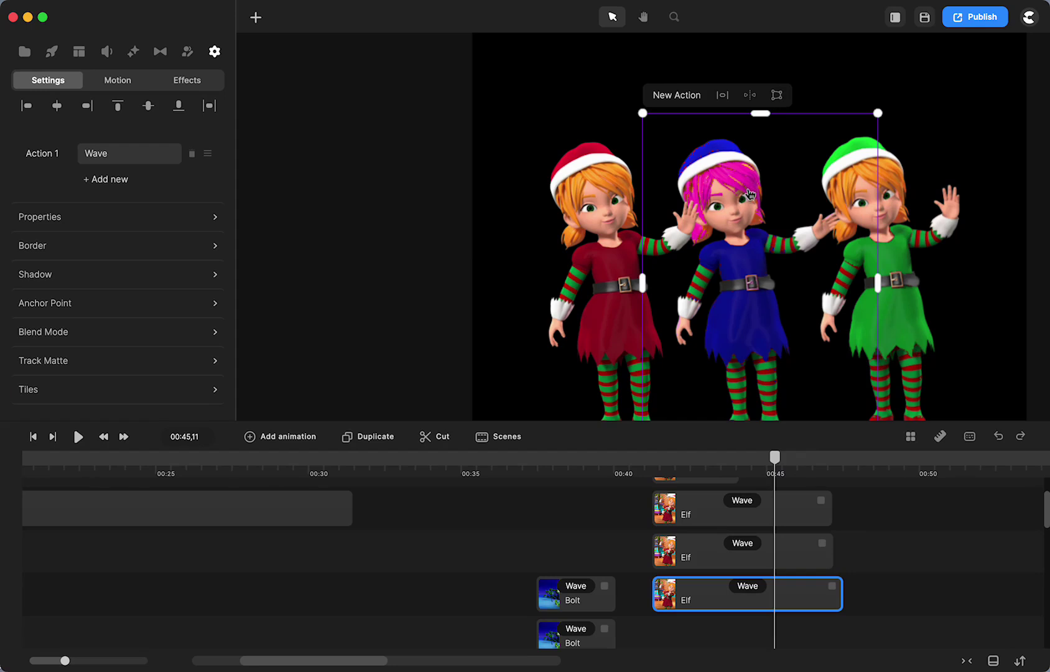
- At 00:42,12, shift the second and third Elf clips later on the timeline
{"action": "scroll", "coordinate": [750, 192], "scroll_direction": "up", "scroll_amount": 3}
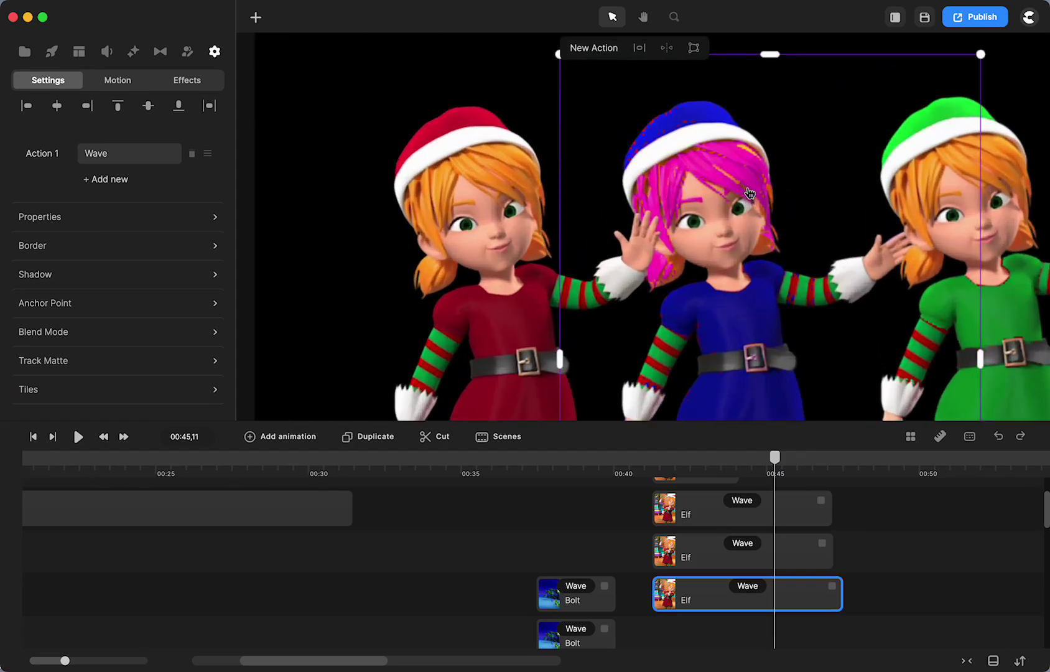
{"action": "left_click", "coordinate": [685, 463]}
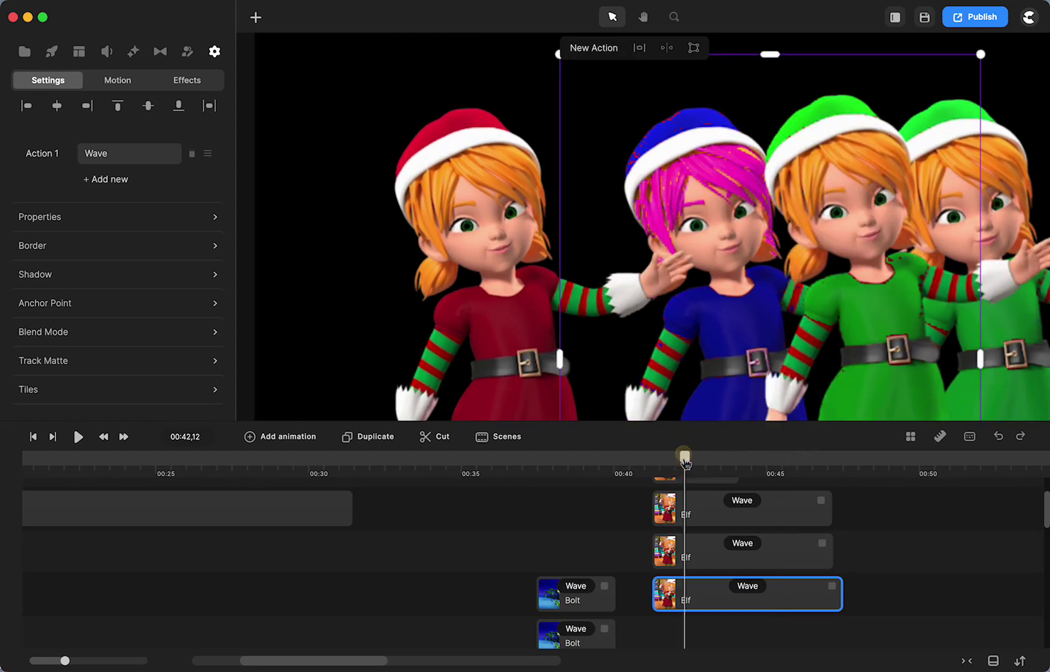
{"action": "left_click_drag", "start_coordinate": [707, 569], "coordinate": [803, 550]}
{"action": "left_click_drag", "start_coordinate": [720, 602], "coordinate": [801, 585]}
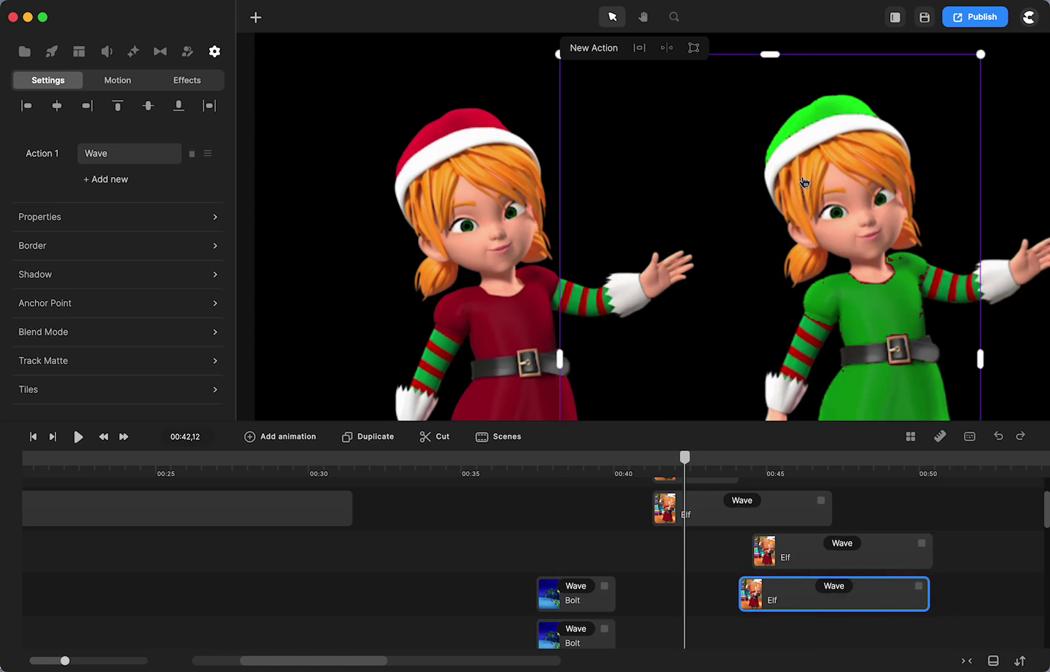
{"action": "scroll", "coordinate": [782, 258], "scroll_direction": "down", "scroll_amount": 3}
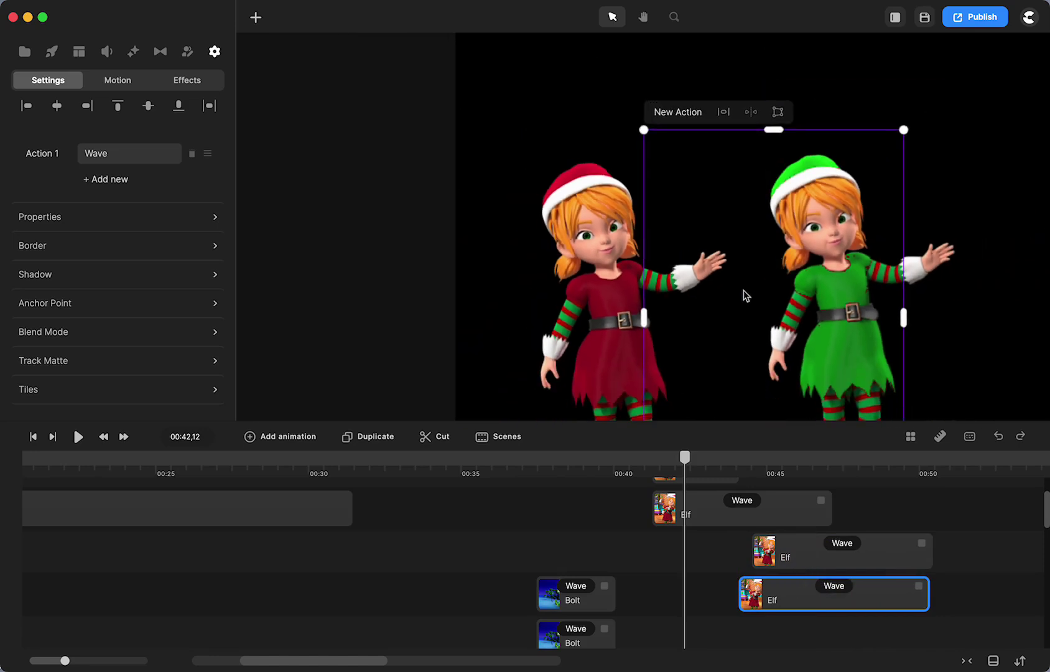
- Select the green elf and reopen its Color Replace settings from its effects
{"action": "left_click_drag", "start_coordinate": [743, 290], "coordinate": [666, 194]}
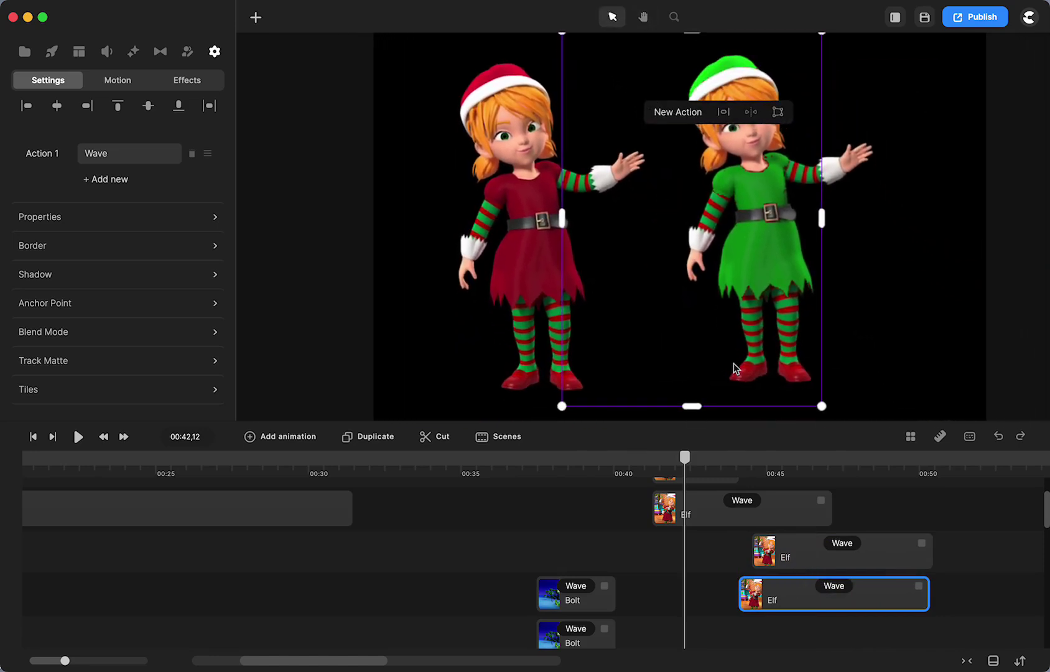
{"action": "left_click", "coordinate": [187, 80]}
{"action": "left_click", "coordinate": [65, 117]}
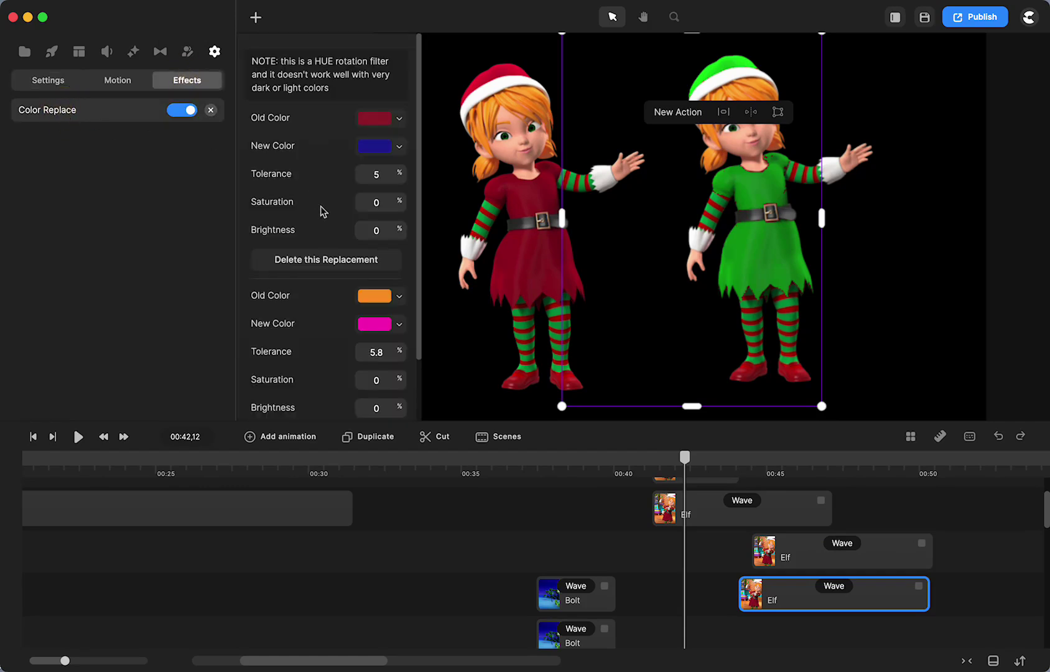
{"action": "left_click", "coordinate": [879, 268]}
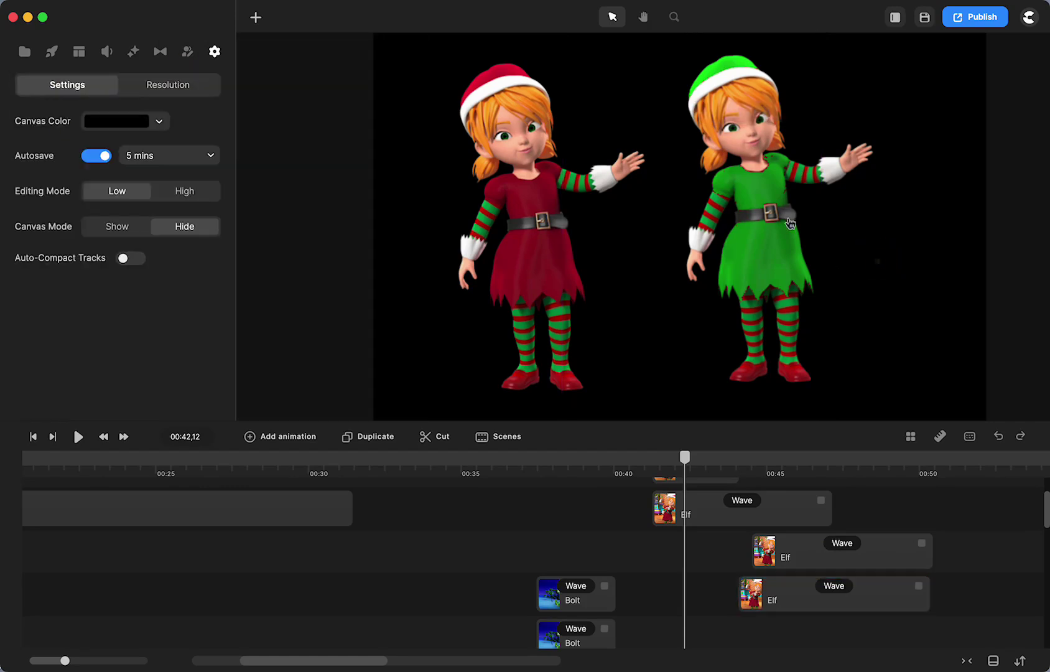
{"action": "left_click", "coordinate": [783, 219]}
{"action": "left_click", "coordinate": [187, 81]}
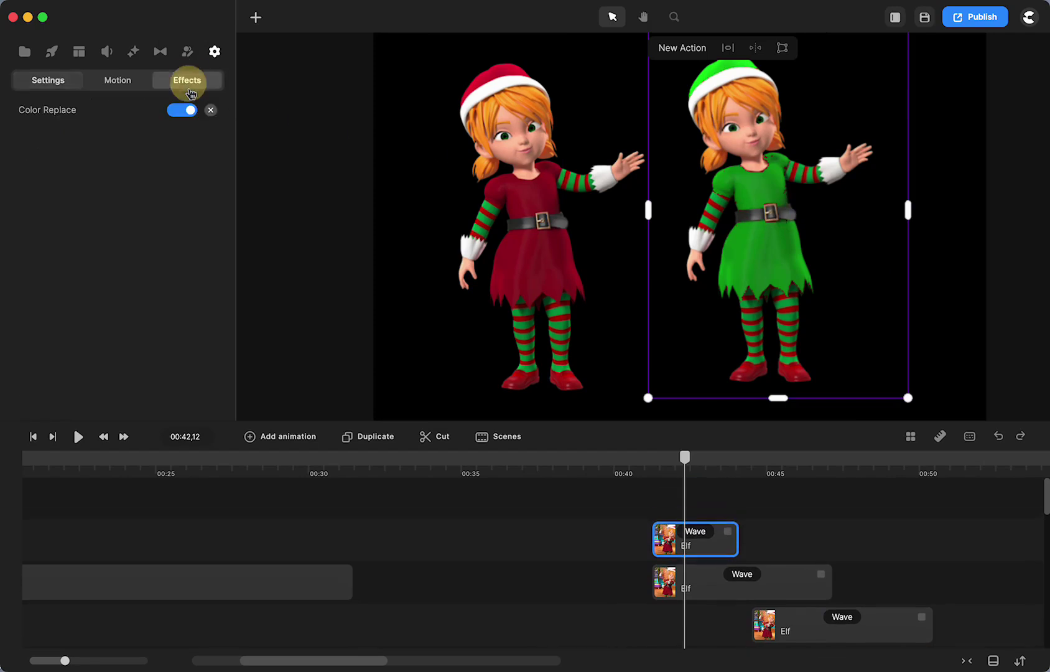
{"action": "left_click", "coordinate": [37, 112]}
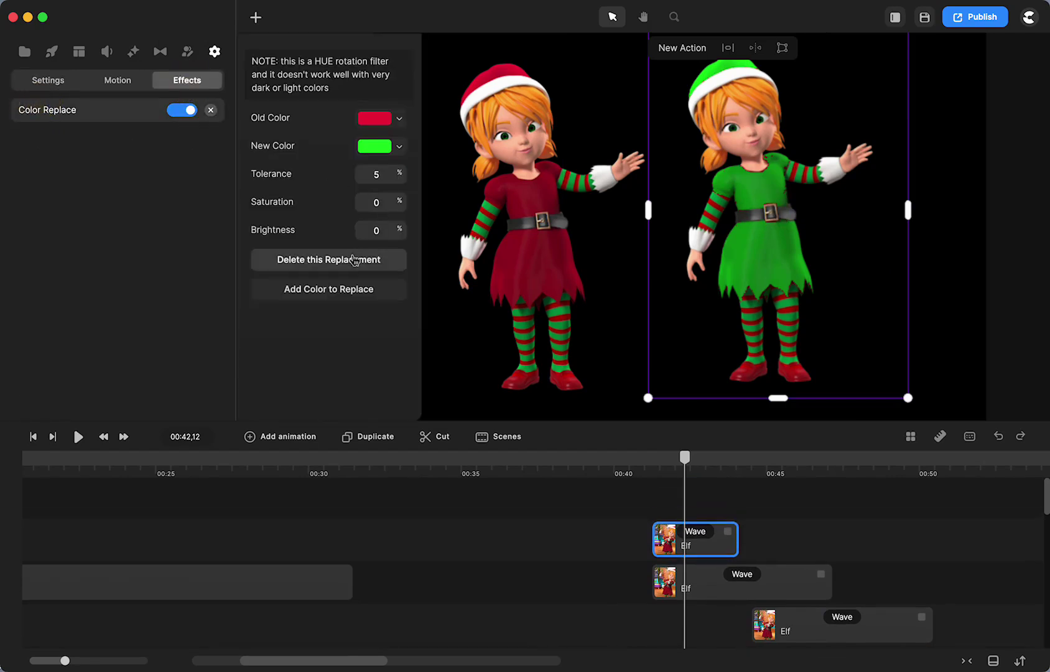
- Add a second replacement using the sampled dark red of the elf's shoe as Old Color
{"action": "left_click", "coordinate": [354, 292]}
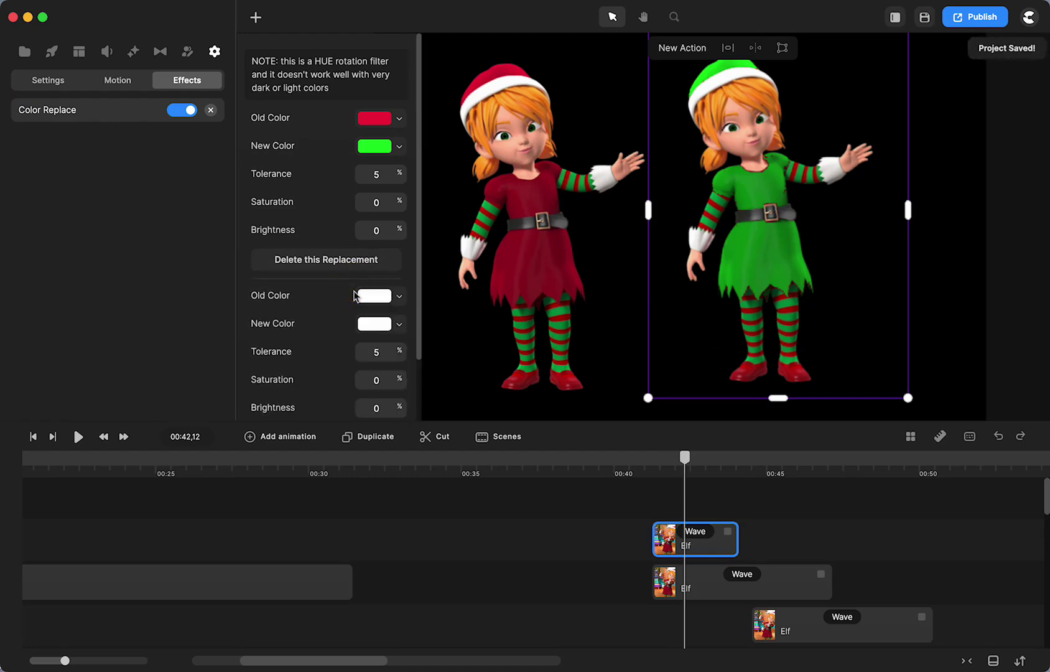
{"action": "left_click", "coordinate": [392, 300]}
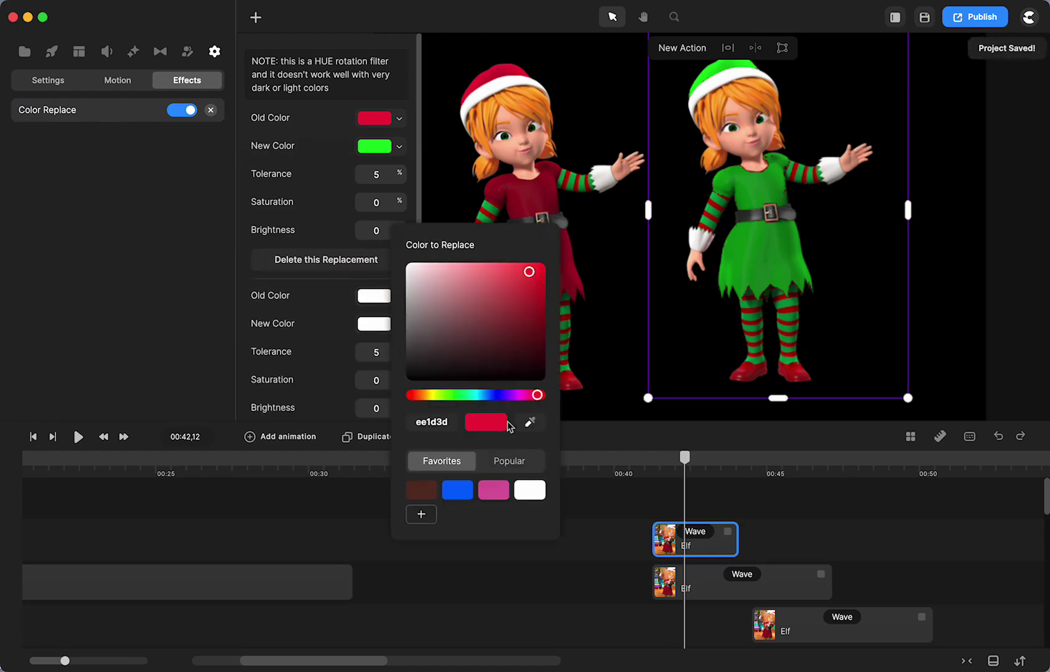
{"action": "left_click", "coordinate": [530, 422]}
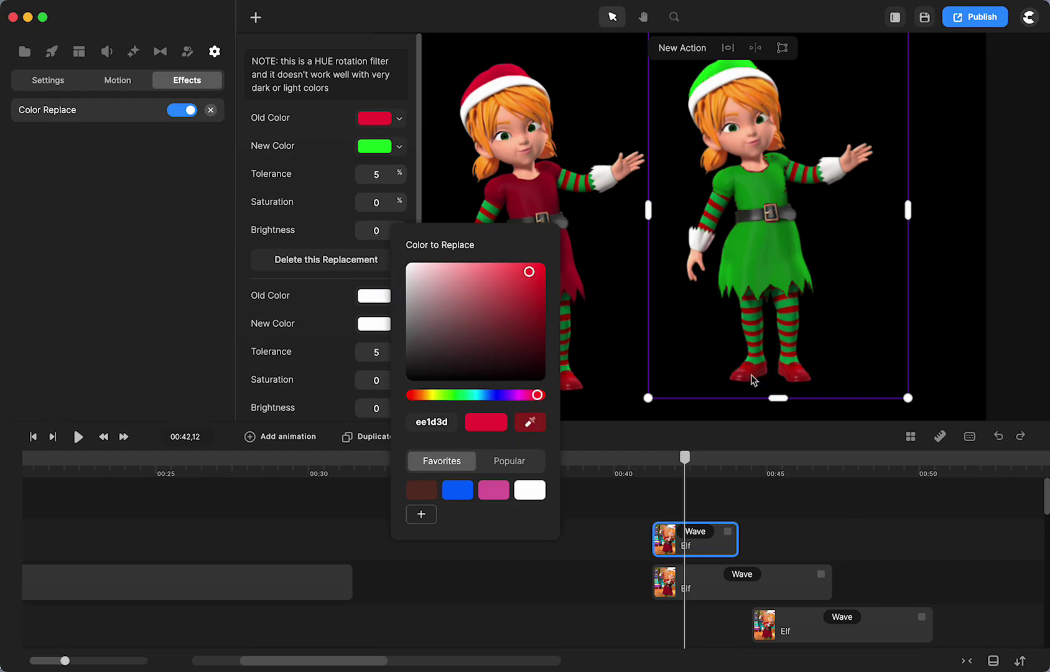
{"action": "left_click", "coordinate": [753, 380]}
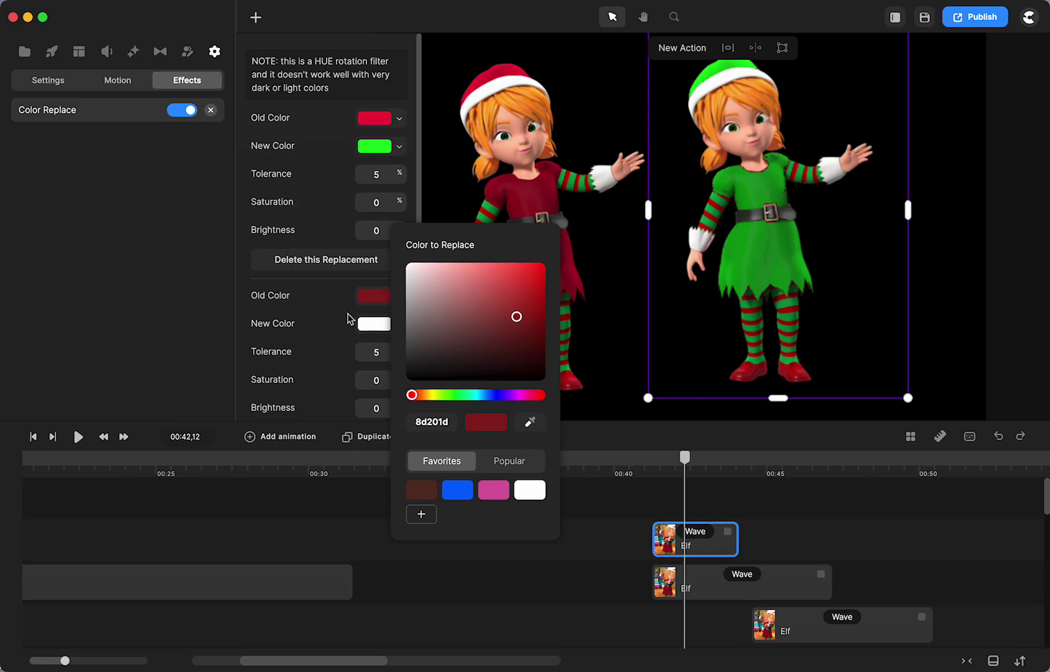
{"action": "left_click", "coordinate": [332, 324]}
- Set the second replacement's New Color to bright green and lower its tolerance
{"action": "left_click", "coordinate": [398, 329]}
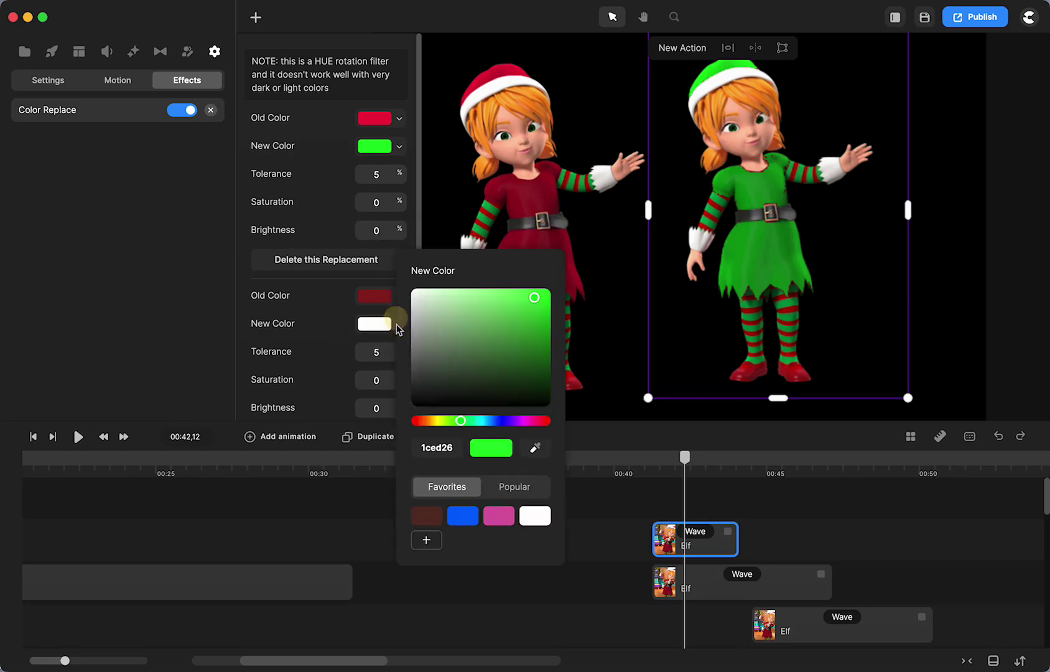
{"action": "left_click", "coordinate": [538, 313]}
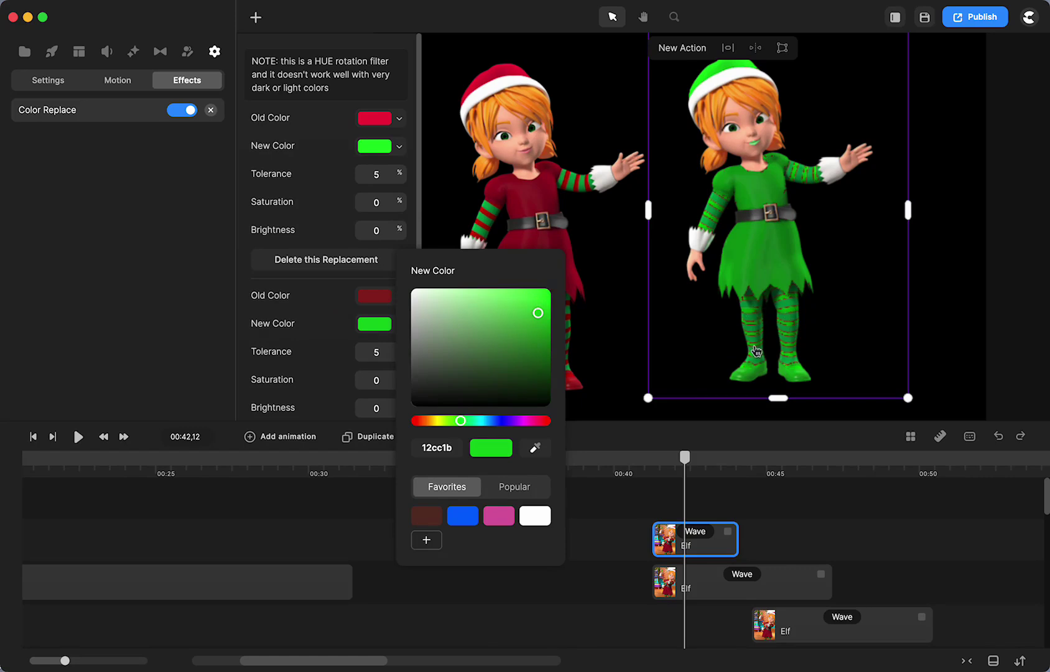
{"action": "scroll", "coordinate": [757, 351], "scroll_direction": "up", "scroll_amount": 5}
{"action": "scroll", "coordinate": [757, 350], "scroll_direction": "down", "scroll_amount": 3}
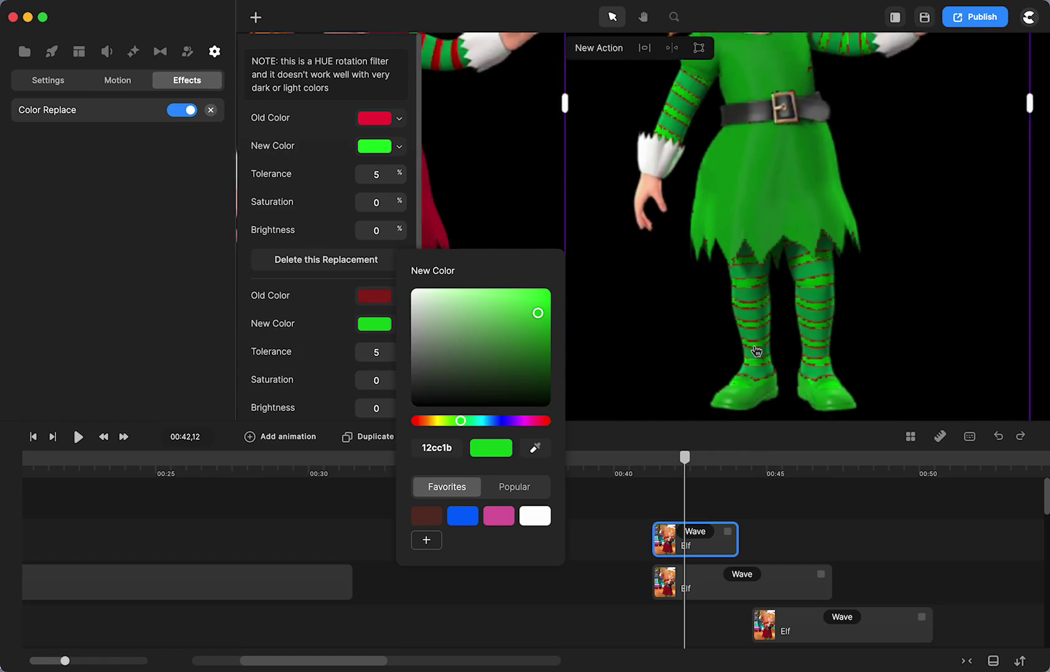
{"action": "scroll", "coordinate": [757, 350], "scroll_direction": "up", "scroll_amount": 4}
{"action": "scroll", "coordinate": [756, 350], "scroll_direction": "down", "scroll_amount": 3}
{"action": "scroll", "coordinate": [757, 350], "scroll_direction": "down", "scroll_amount": 4}
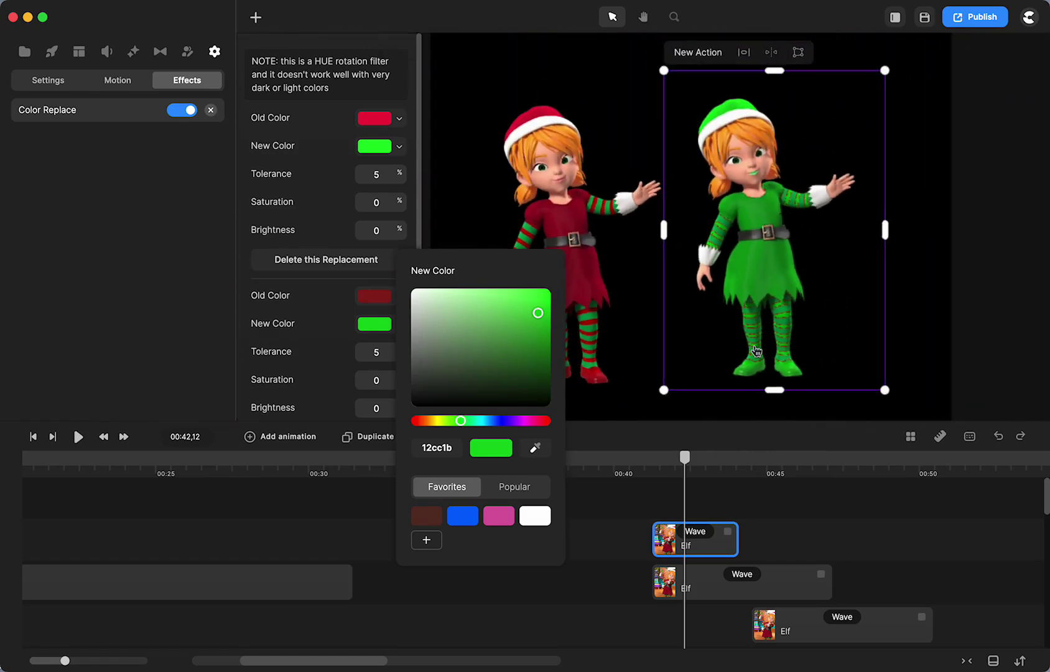
{"action": "scroll", "coordinate": [775, 164], "scroll_direction": "up", "scroll_amount": 1}
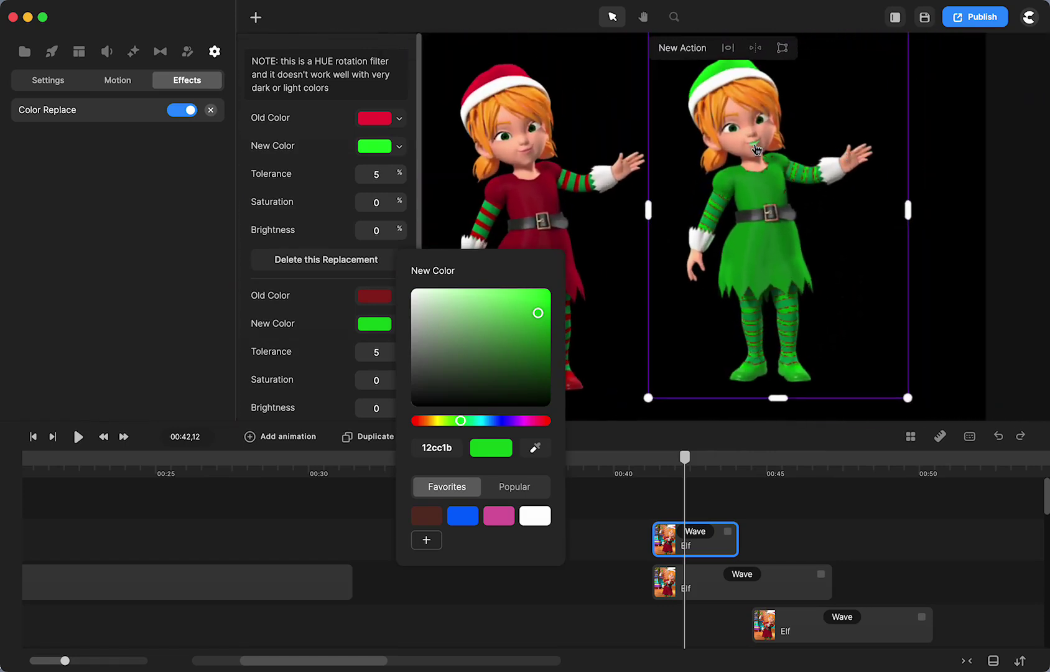
{"action": "scroll", "coordinate": [756, 150], "scroll_direction": "up", "scroll_amount": 3}
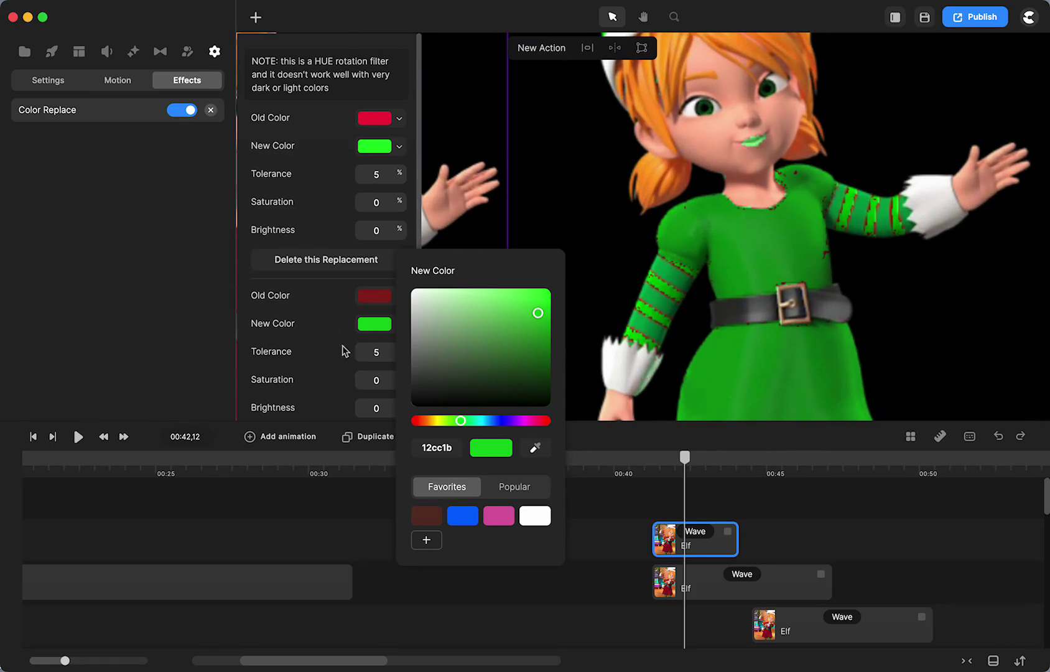
{"action": "left_click", "coordinate": [345, 364]}
{"action": "left_click_drag", "start_coordinate": [396, 348], "coordinate": [393, 352]}
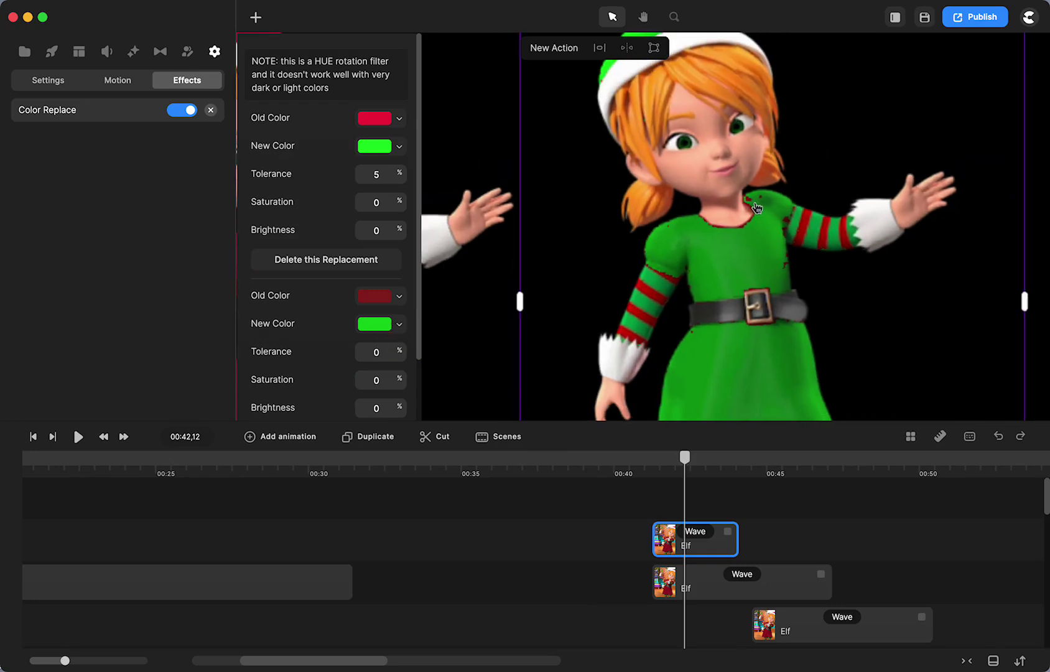
- Check the elf's legs, then delete the second colour replacement
{"action": "key", "text": "h"}
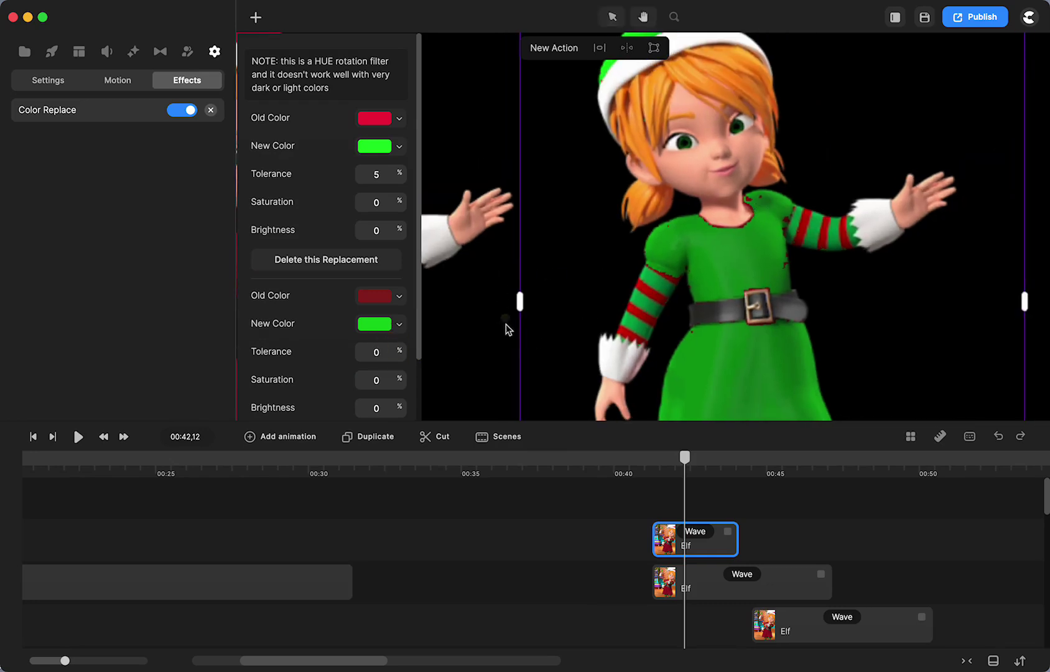
{"action": "left_click_drag", "start_coordinate": [505, 324], "coordinate": [525, 288]}
{"action": "key", "text": "v"}
{"action": "key", "text": "shift+1"}
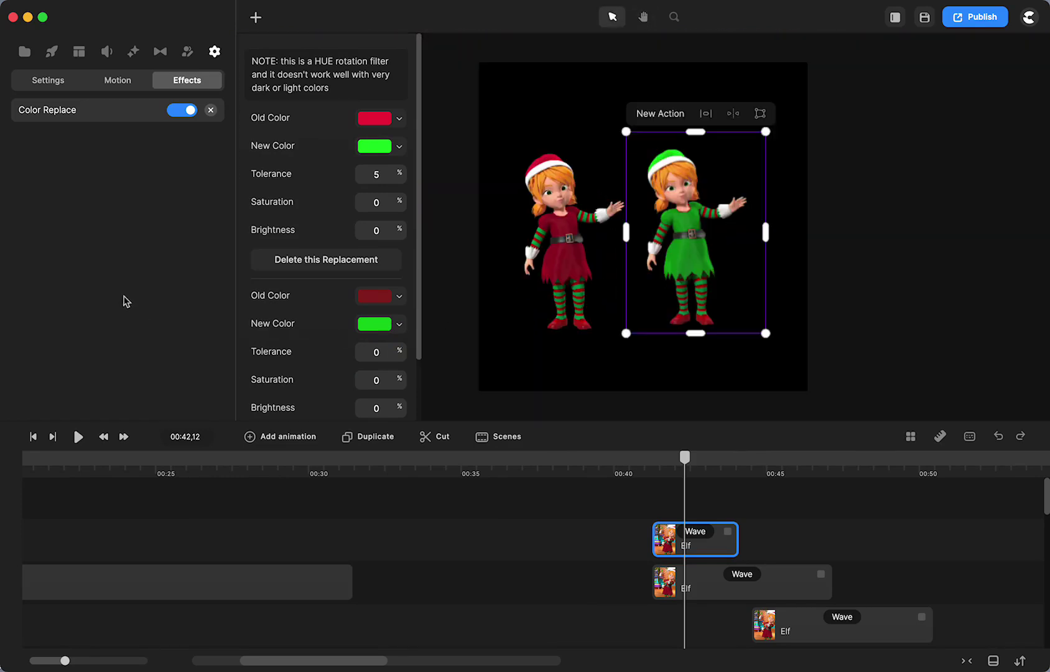
{"action": "scroll", "coordinate": [317, 336], "scroll_direction": "down", "scroll_amount": 3}
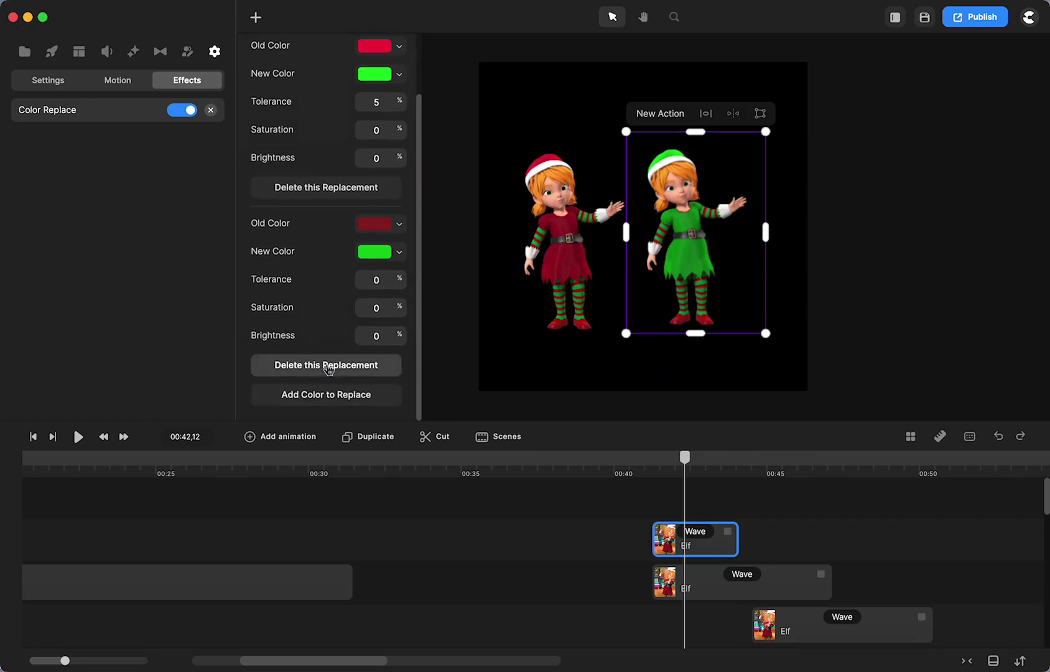
{"action": "left_click", "coordinate": [328, 369]}
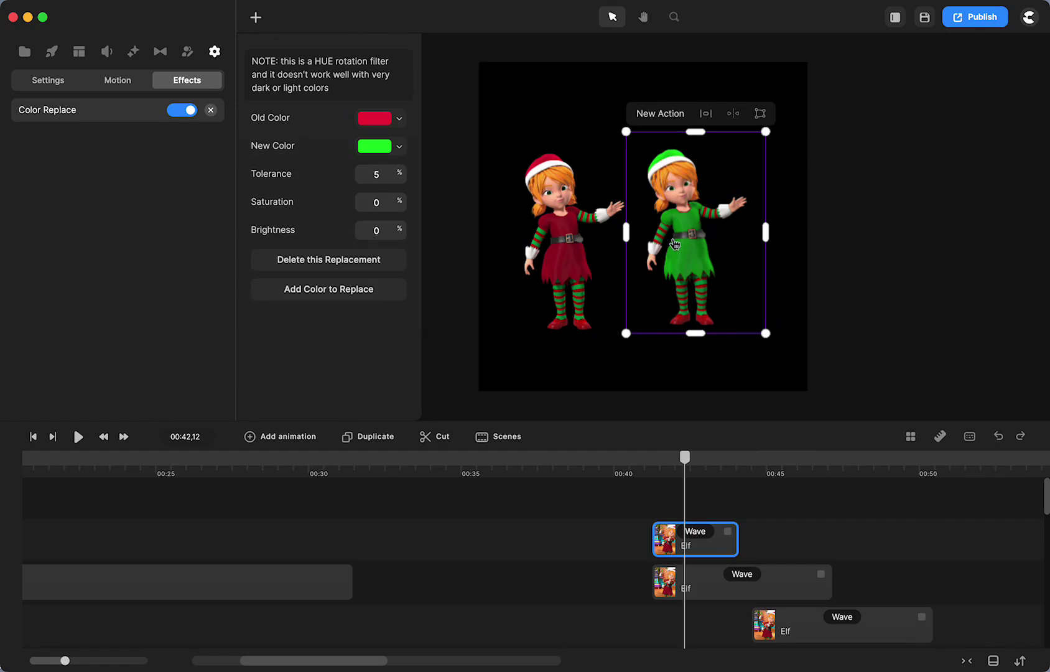
- Preview the recoloured elves at 00:48,21 and 00:43,01, closing the Color Replace settings
{"action": "scroll", "coordinate": [684, 231], "scroll_direction": "up", "scroll_amount": 5}
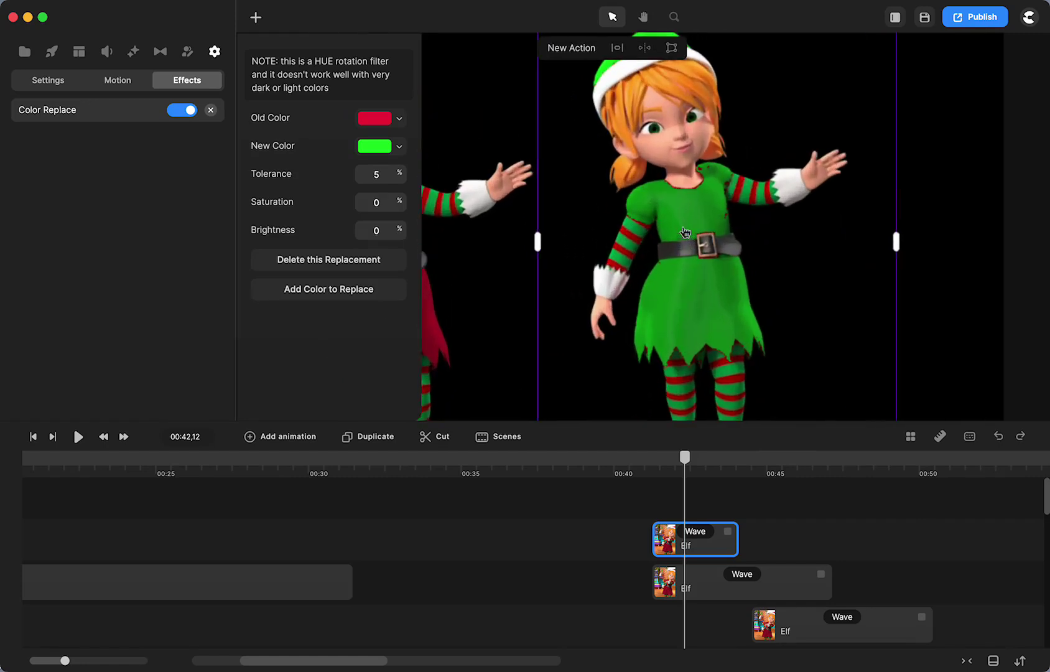
{"action": "key", "text": "h"}
{"action": "left_click_drag", "start_coordinate": [768, 130], "coordinate": [794, 191]}
{"action": "key", "text": "v"}
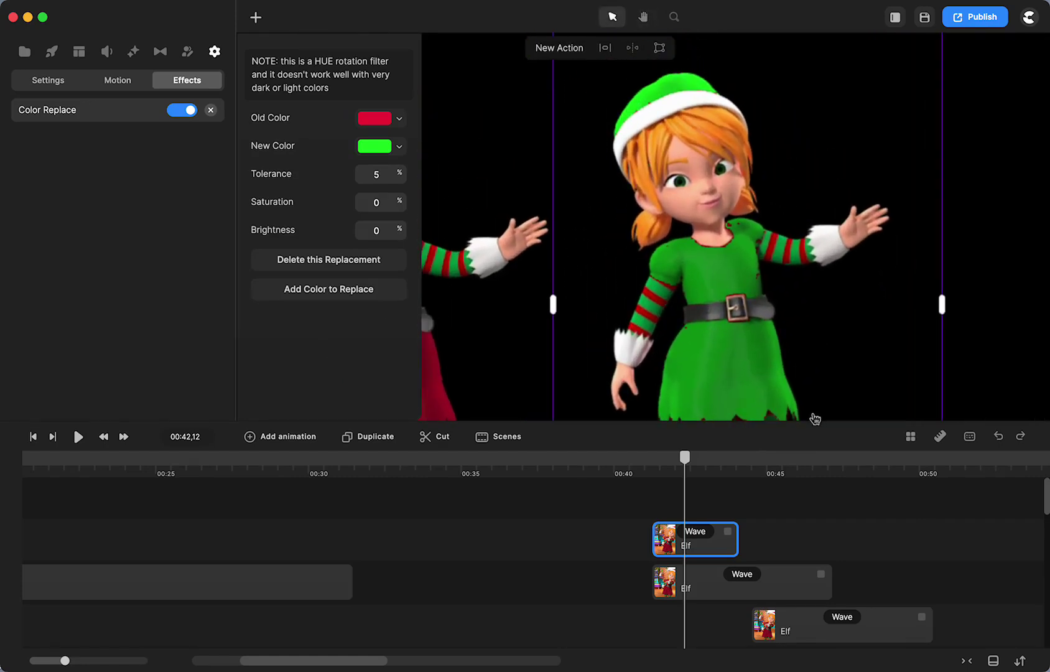
{"action": "left_click", "coordinate": [877, 464]}
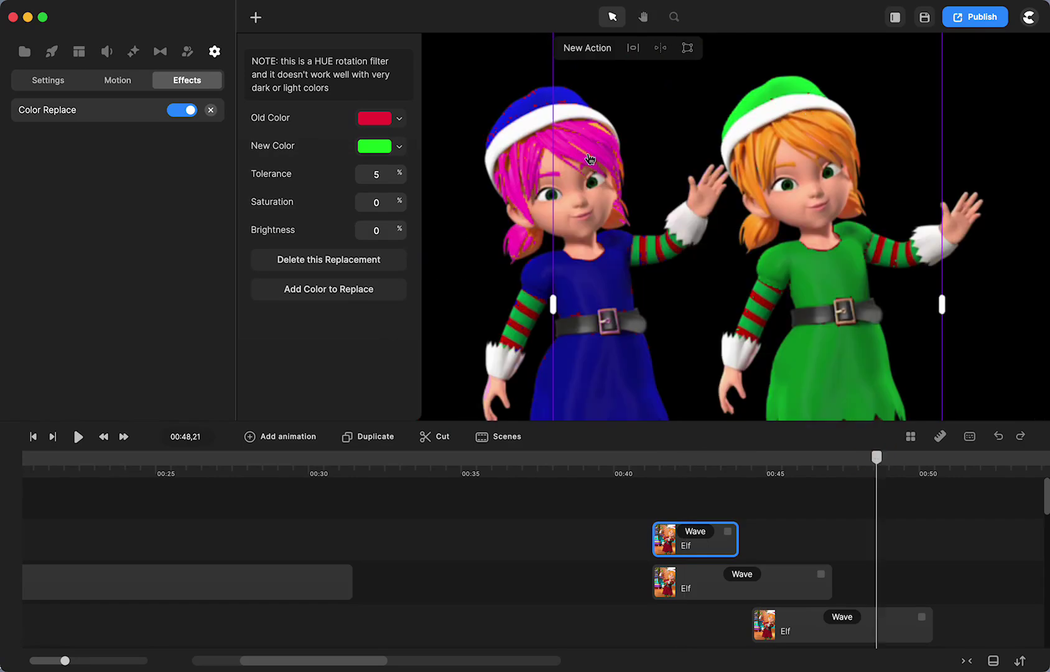
{"action": "scroll", "coordinate": [544, 187], "scroll_direction": "up", "scroll_amount": 5}
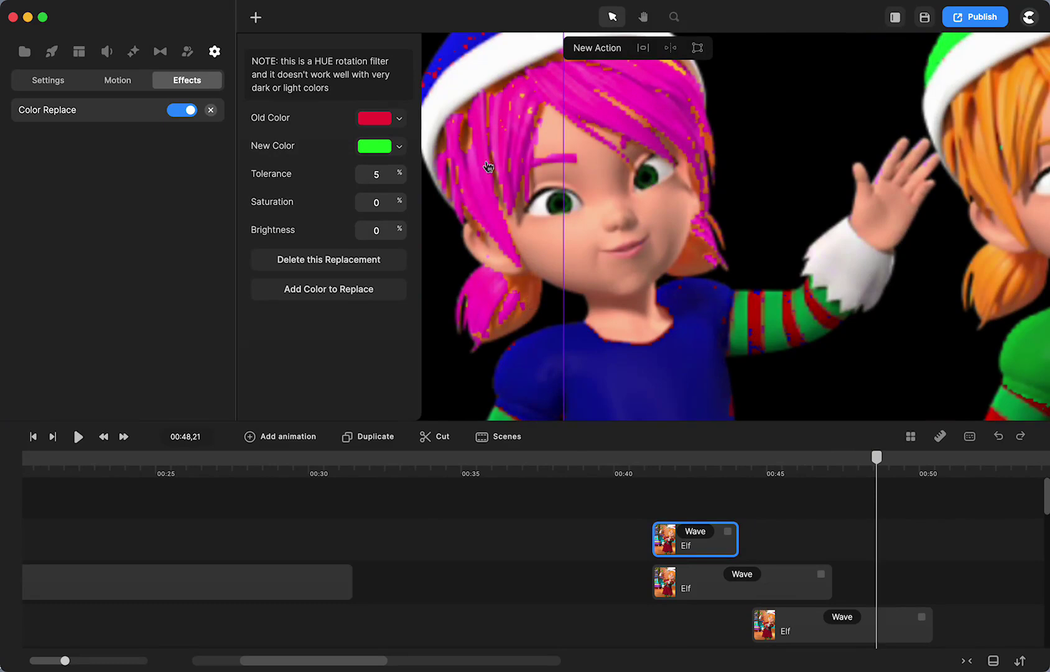
{"action": "key", "text": "super+0"}
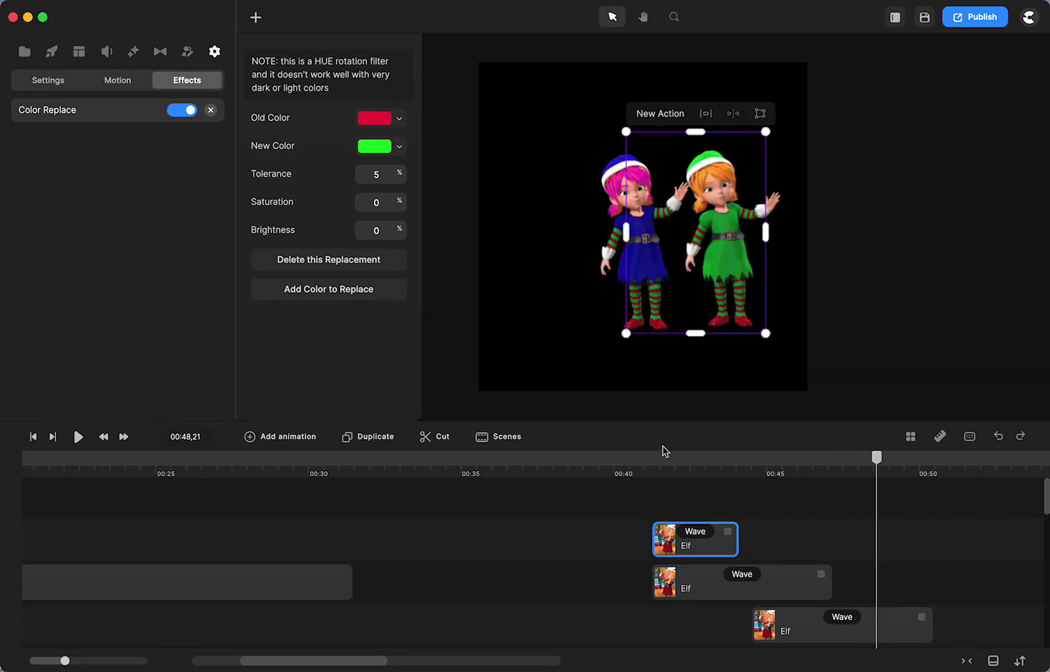
{"action": "left_click", "coordinate": [754, 461]}
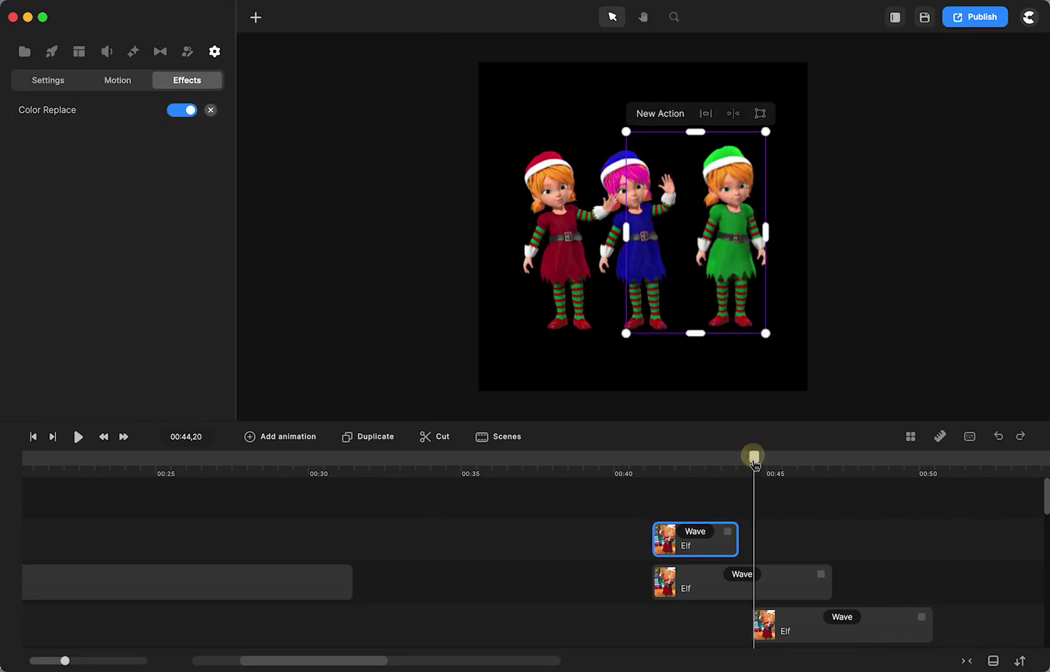
{"action": "left_click", "coordinate": [704, 464]}
{"action": "scroll", "coordinate": [663, 167], "scroll_direction": "up", "scroll_amount": 5}
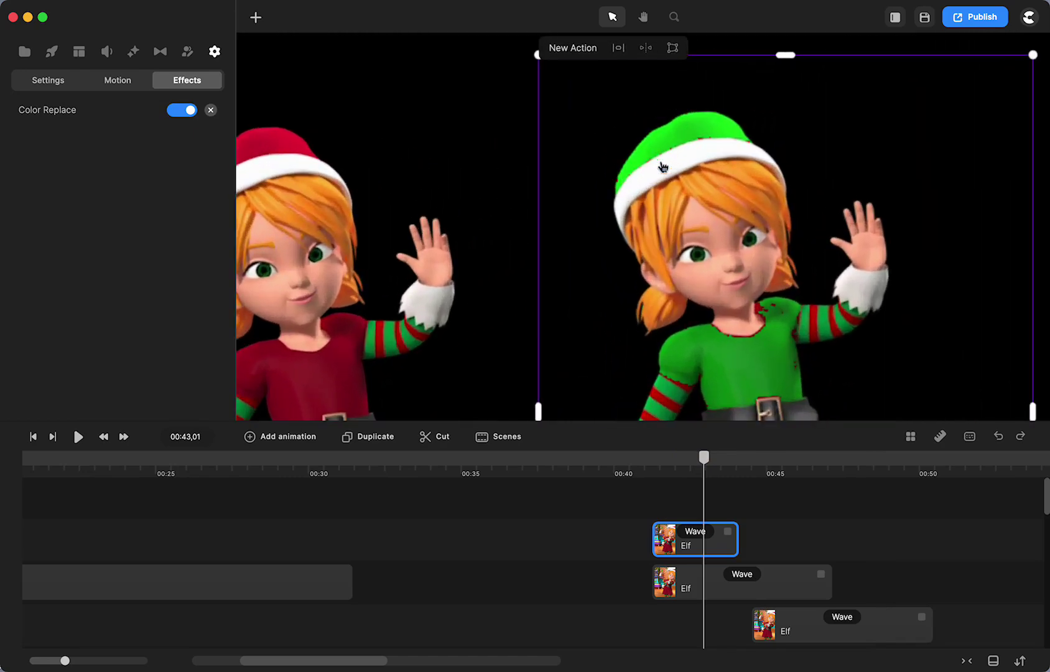
- Add a second replacement swapping the elf's orange hair fea628 for a dark red
{"action": "left_click", "coordinate": [57, 116]}
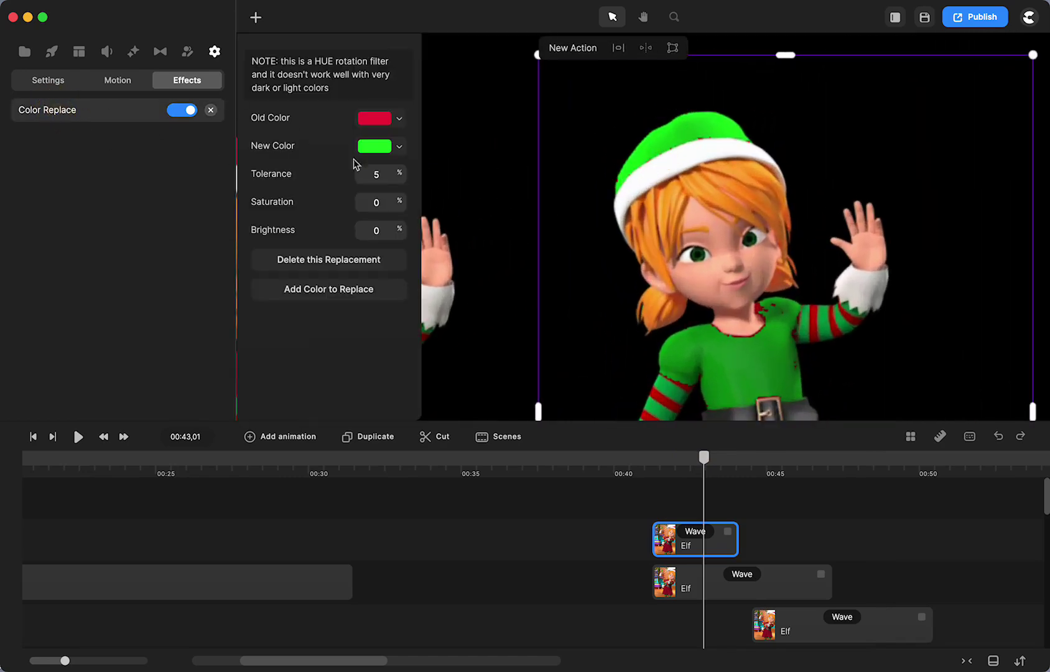
{"action": "left_click", "coordinate": [336, 296]}
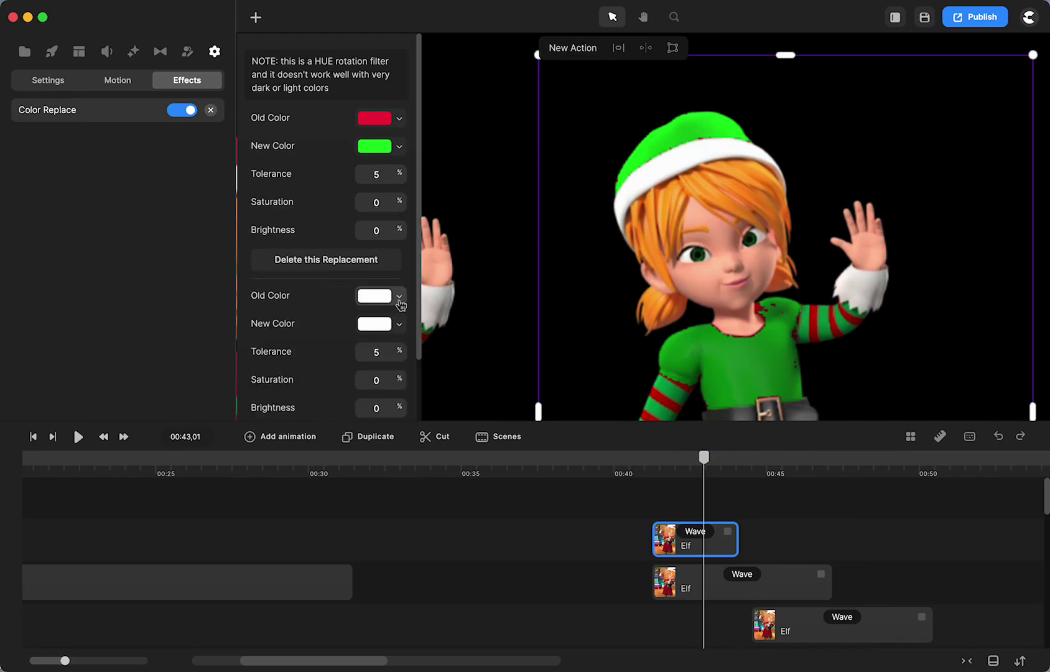
{"action": "left_click", "coordinate": [399, 300]}
{"action": "left_click", "coordinate": [538, 425]}
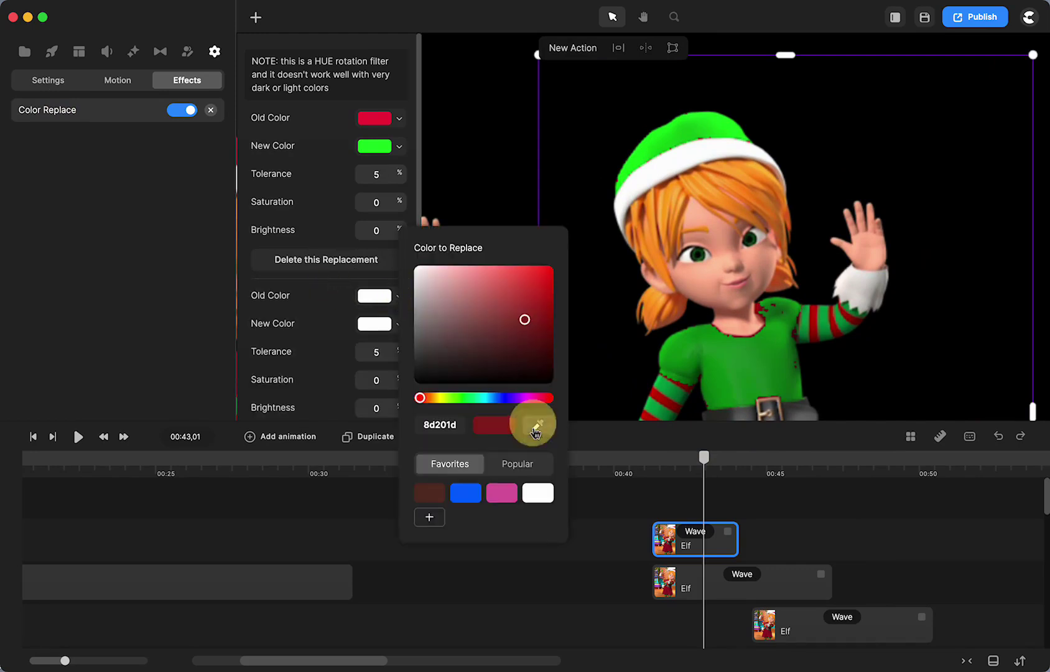
{"action": "left_click", "coordinate": [651, 209]}
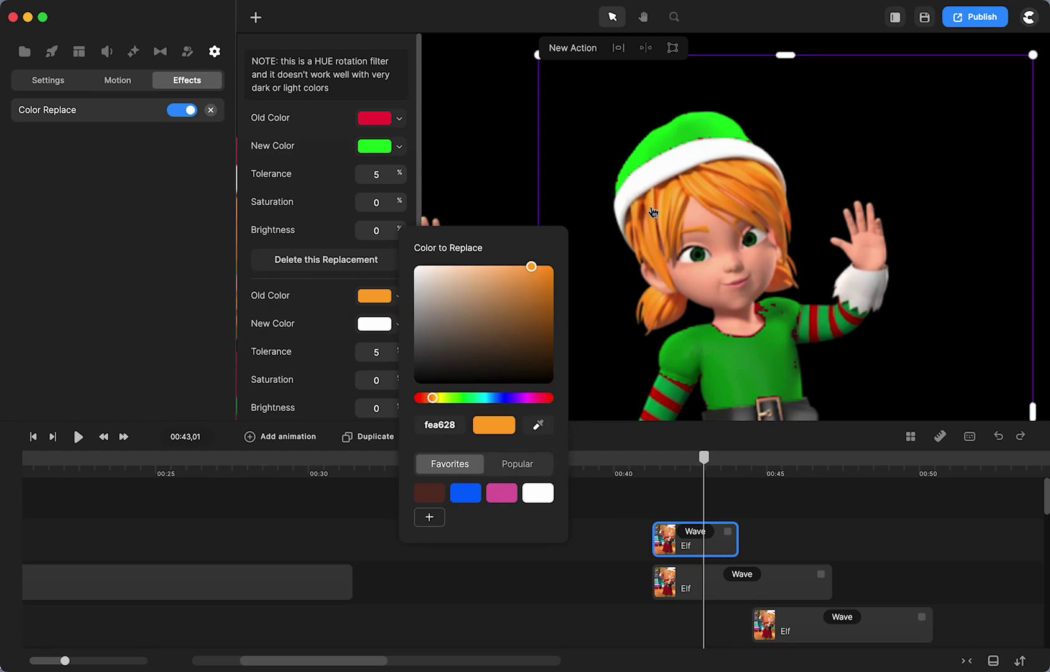
{"action": "left_click", "coordinate": [337, 342]}
{"action": "left_click", "coordinate": [400, 327]}
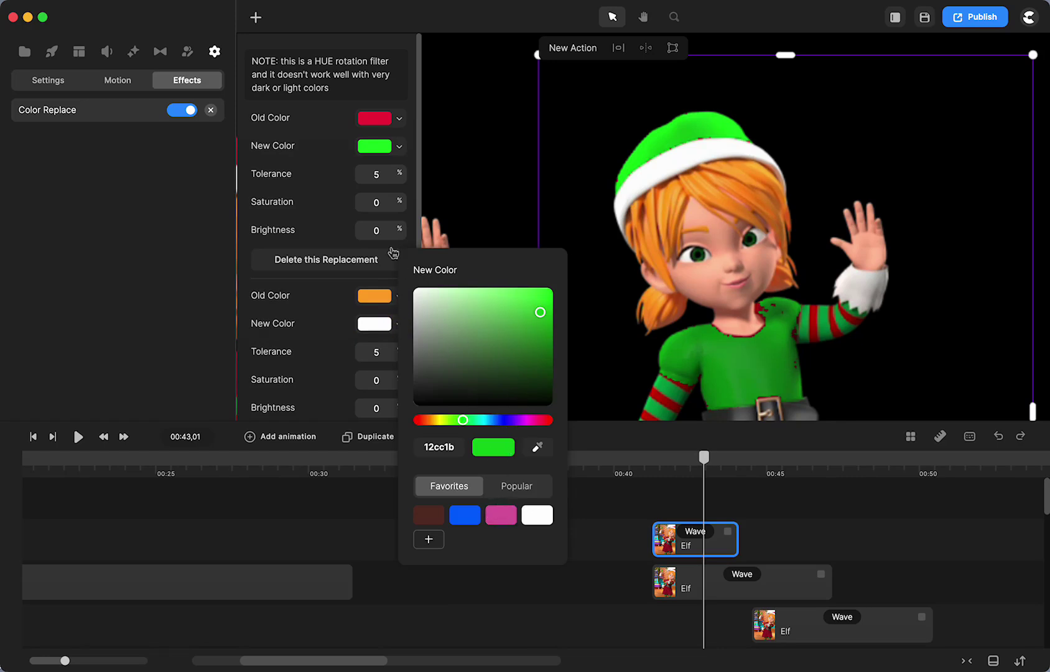
{"action": "left_click", "coordinate": [421, 423]}
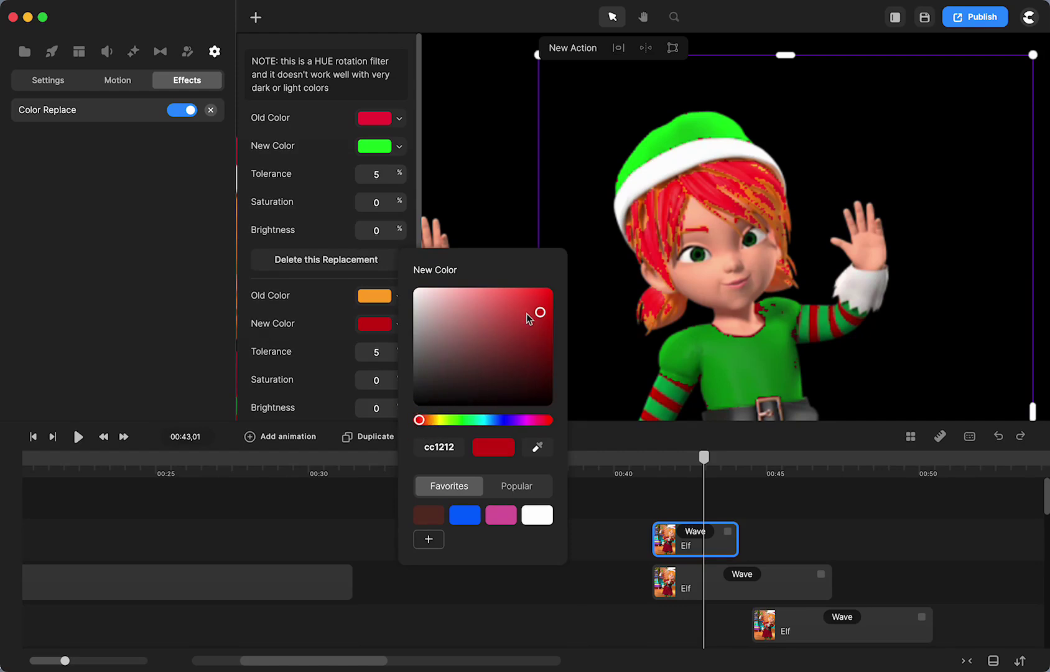
{"action": "left_click_drag", "start_coordinate": [534, 312], "coordinate": [466, 375]}
{"action": "left_click", "coordinate": [338, 323]}
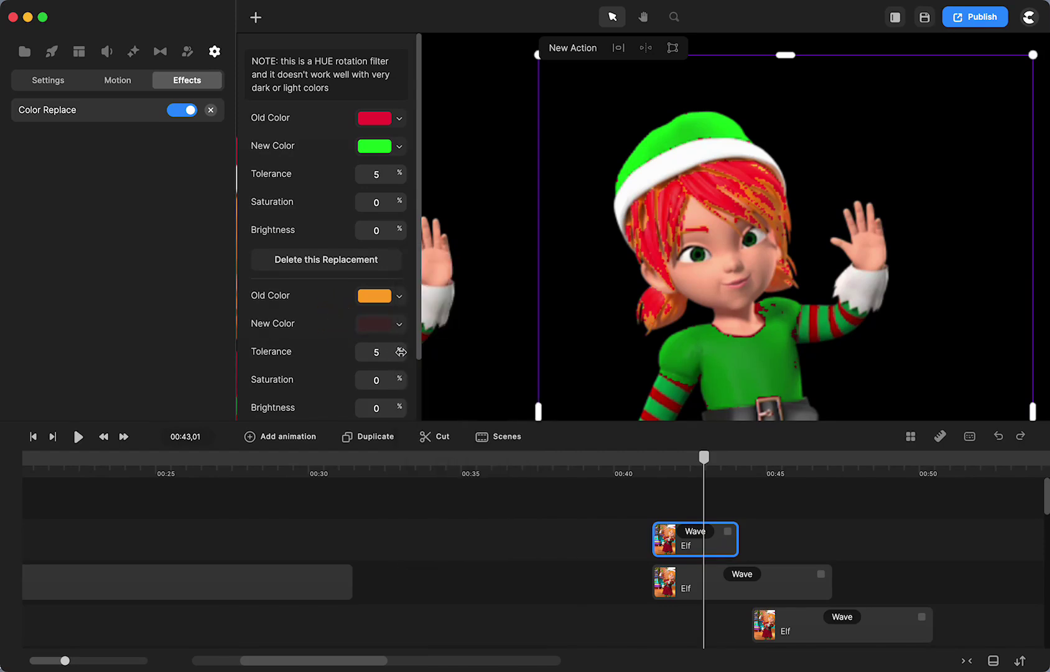
- Raise the hair replacement's tolerance, then settle it at 10 to clear face patches
{"action": "left_click_drag", "start_coordinate": [401, 351], "coordinate": [409, 356]}
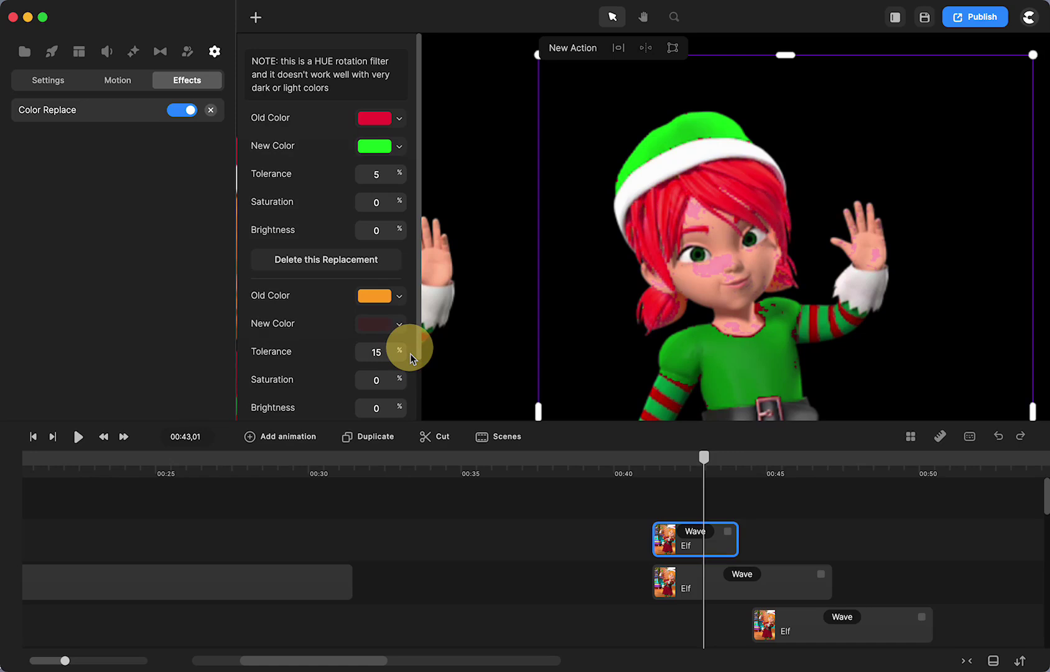
{"action": "scroll", "coordinate": [728, 286], "scroll_direction": "up", "scroll_amount": 5}
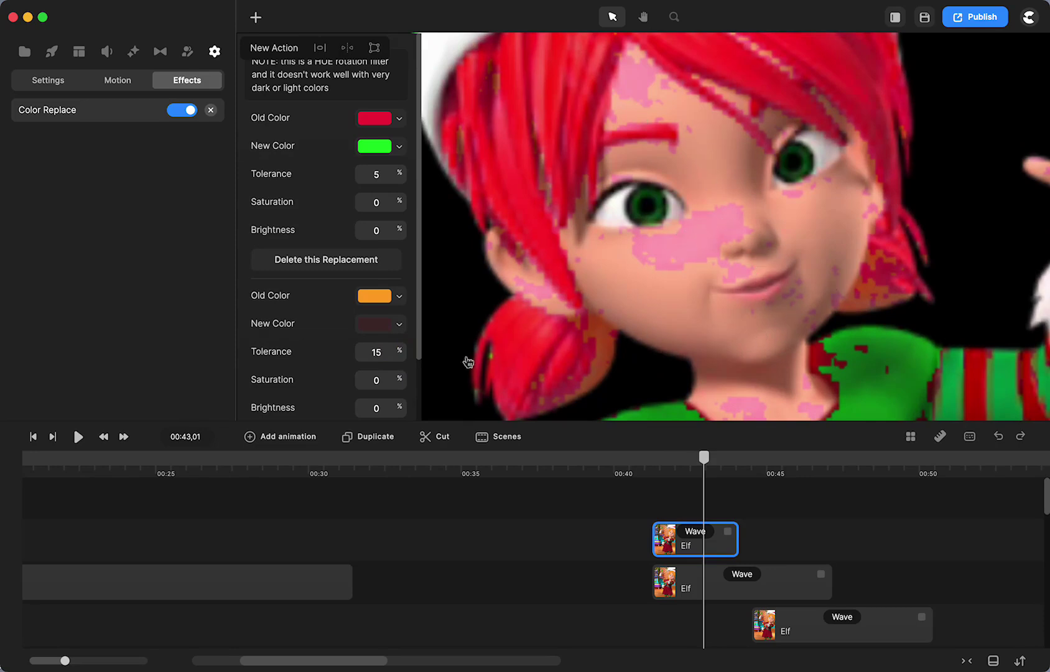
{"action": "left_click_drag", "start_coordinate": [403, 348], "coordinate": [398, 348]}
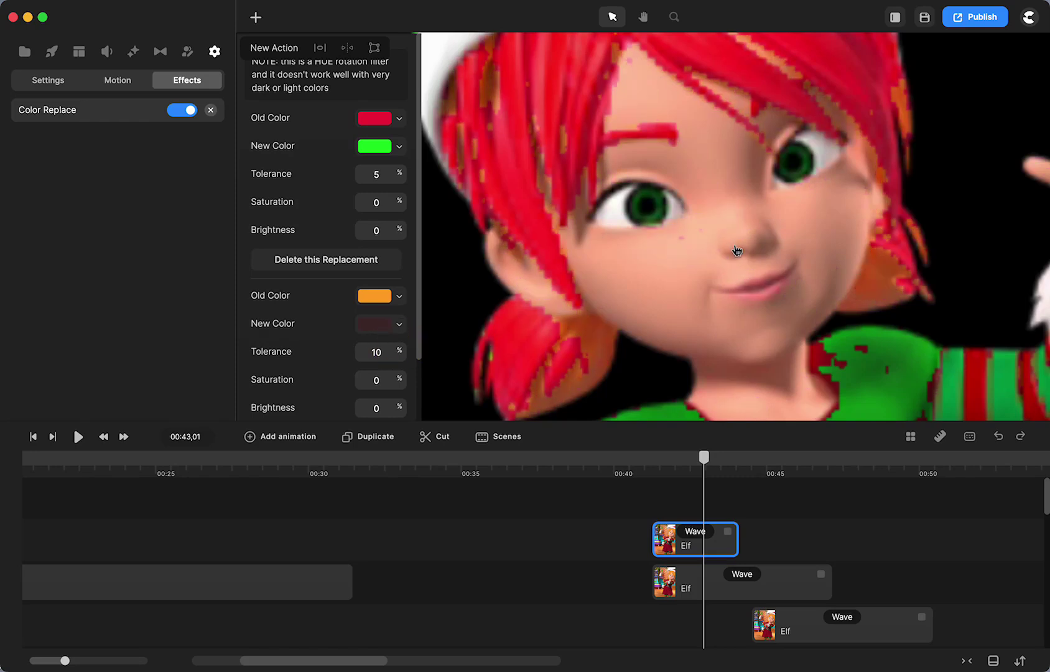
{"action": "scroll", "coordinate": [736, 250], "scroll_direction": "down", "scroll_amount": 5}
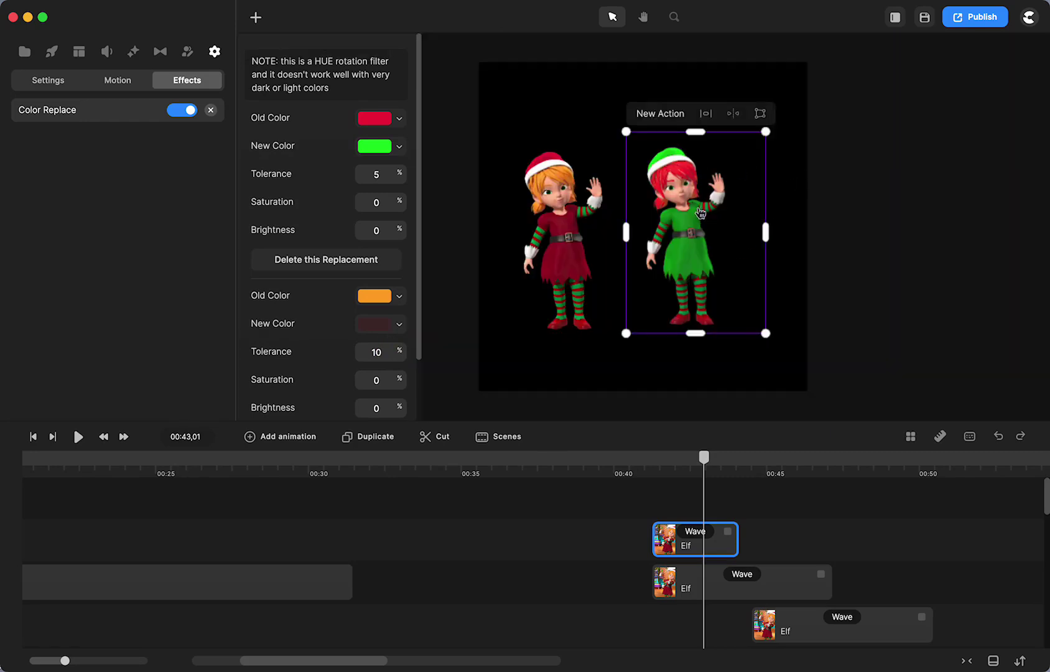
{"action": "scroll", "coordinate": [740, 237], "scroll_direction": "up", "scroll_amount": 5}
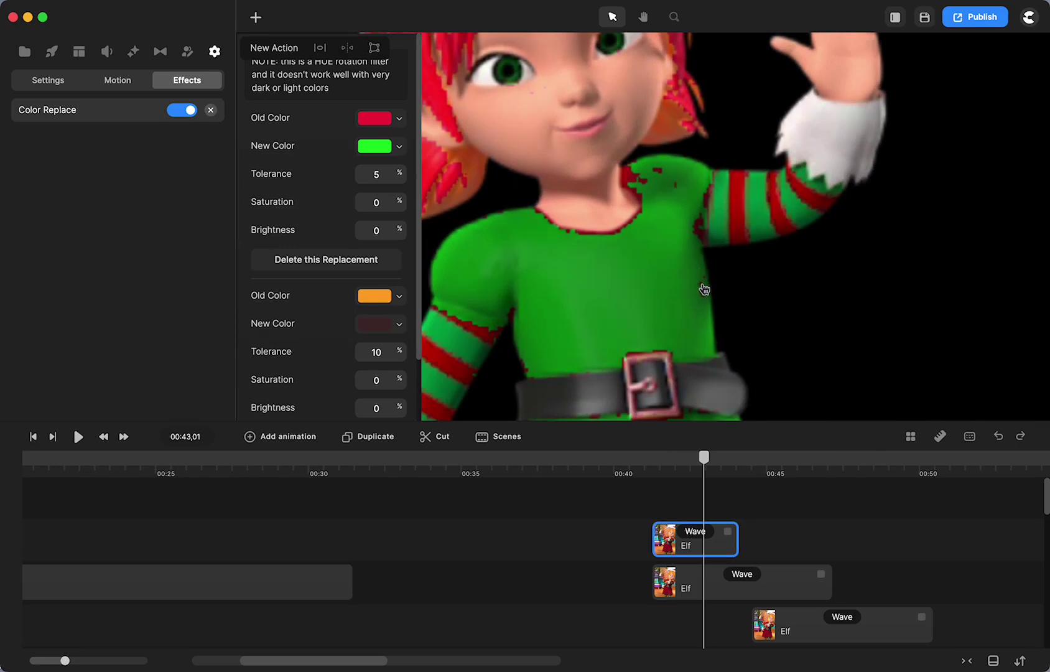
{"action": "key", "text": "h"}
{"action": "left_click_drag", "start_coordinate": [686, 289], "coordinate": [690, 380]}
- Set the hair replacement's saturation to -0.1 and brightness to 6.6
{"action": "key", "text": "v"}
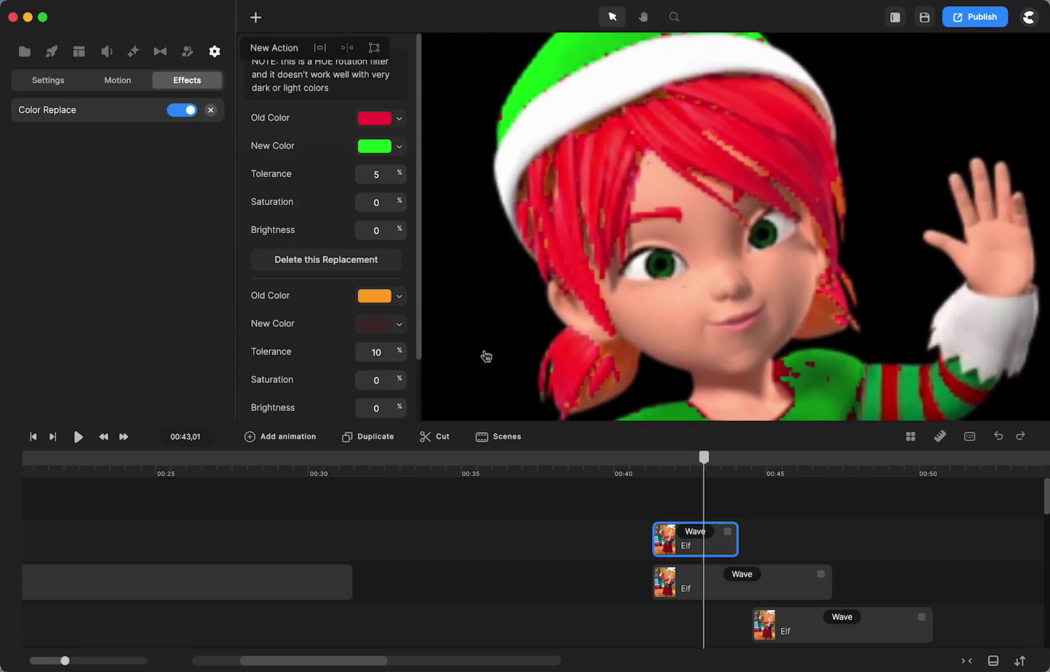
{"action": "left_click", "coordinate": [400, 379]}
{"action": "mouse_move", "coordinate": [400, 380]}
{"action": "left_mouse_down"}
{"action": "mouse_move", "coordinate": [414, 387]}
{"action": "mouse_move", "coordinate": [387, 379]}
{"action": "left_mouse_up"}
{"action": "left_click_drag", "start_coordinate": [396, 407], "coordinate": [405, 406]}
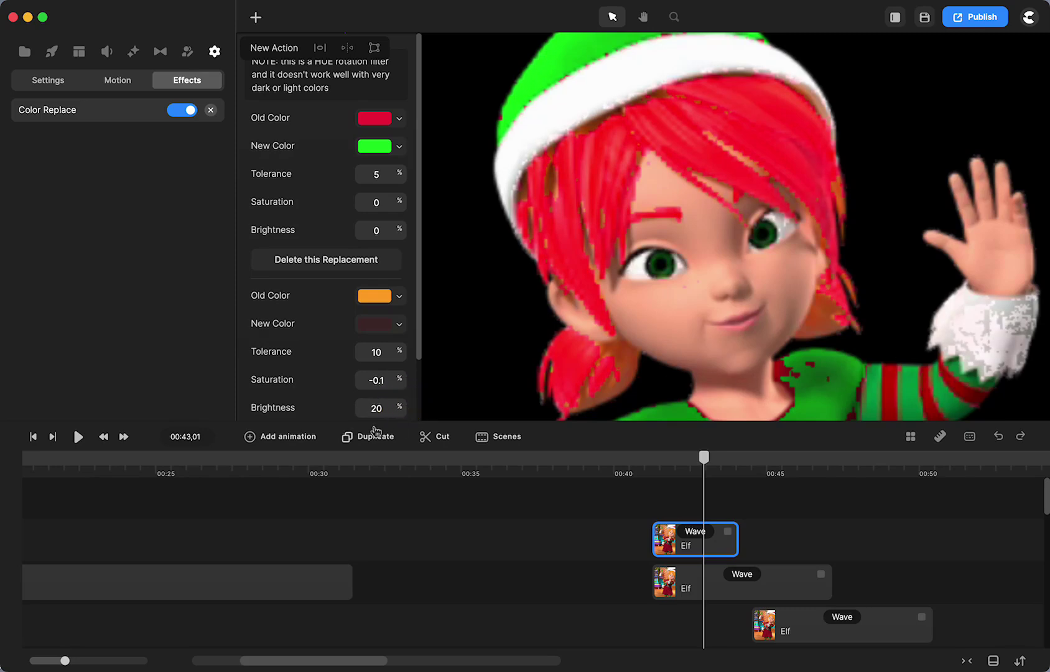
{"action": "left_click_drag", "start_coordinate": [392, 410], "coordinate": [388, 411]}
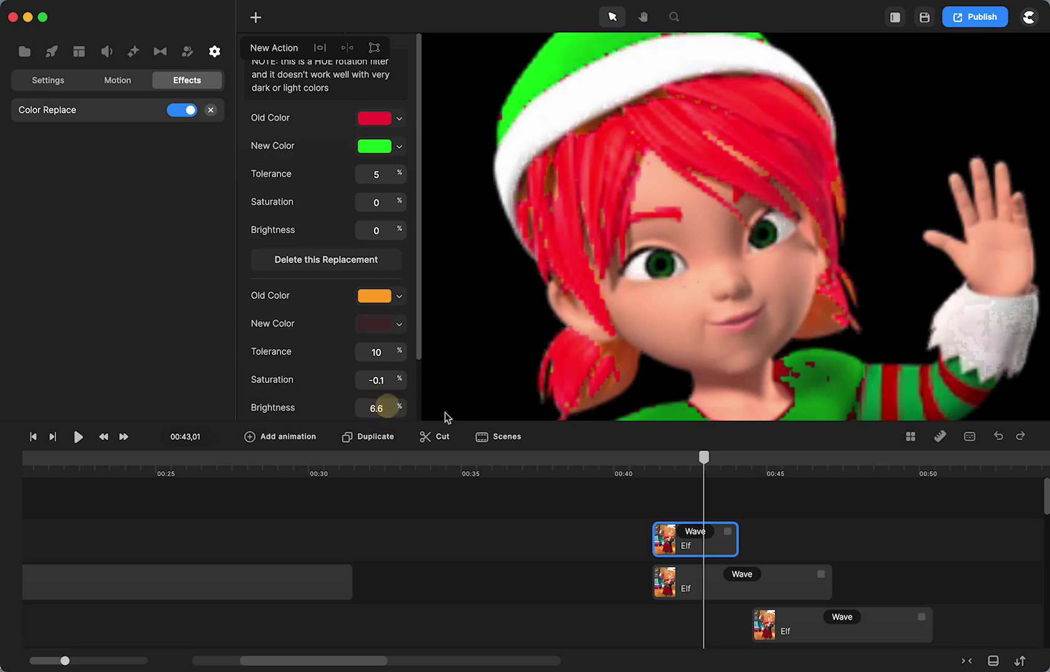
- At 00:47,07, inspect the pink-haired blue elf beside the green one, then fit the stage
{"action": "left_click", "coordinate": [833, 464]}
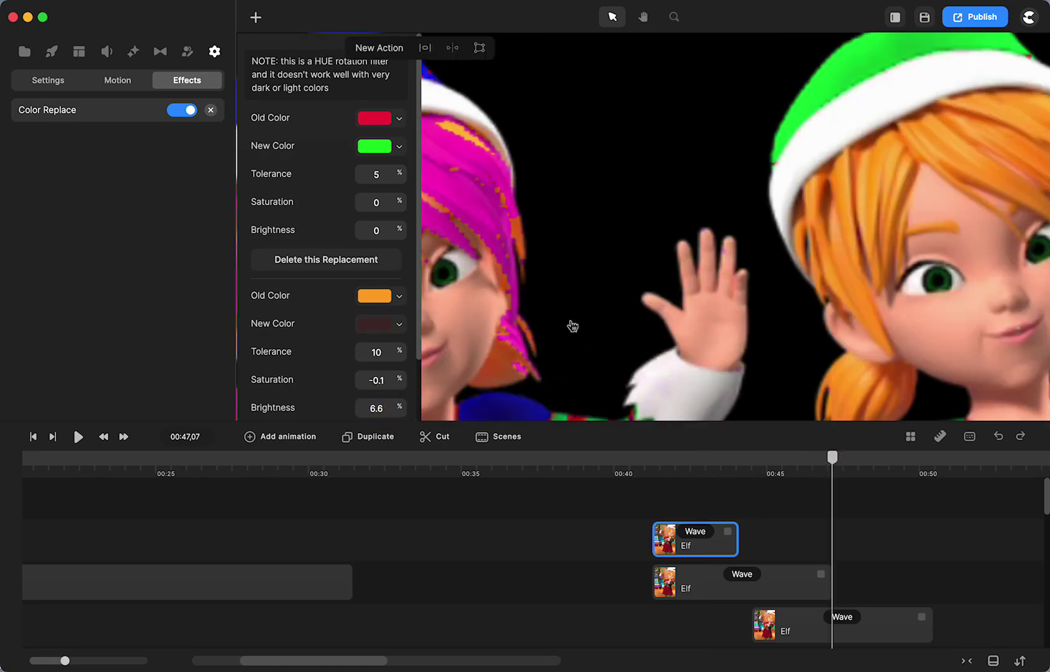
{"action": "key", "text": "h"}
{"action": "left_click_drag", "start_coordinate": [570, 324], "coordinate": [835, 309]}
{"action": "key", "text": "v"}
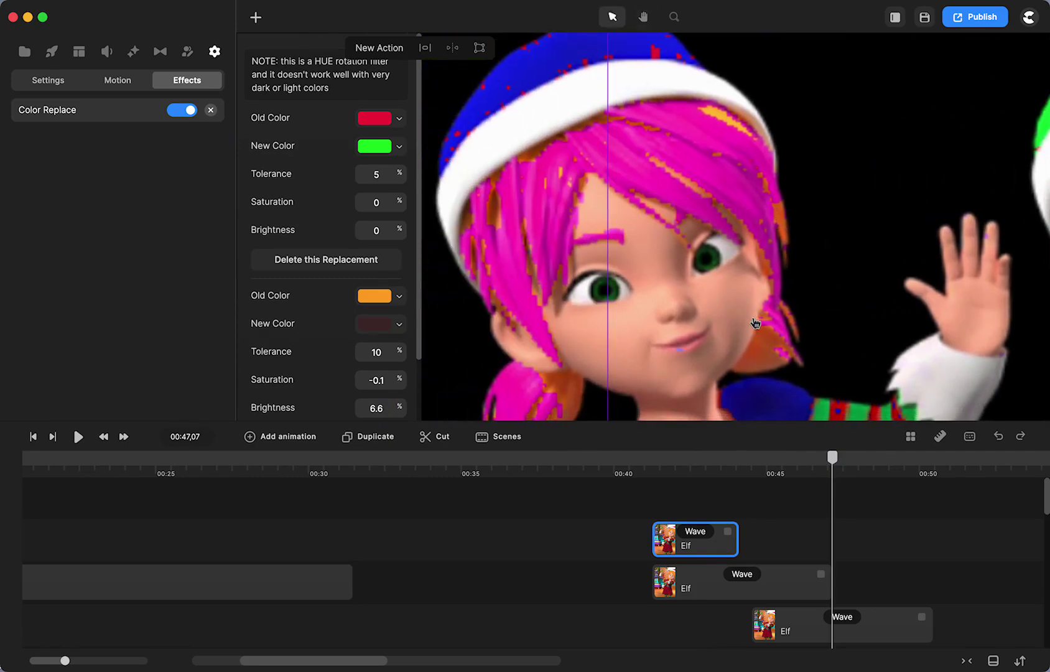
{"action": "key", "text": "h"}
{"action": "left_click", "coordinate": [843, 317]}
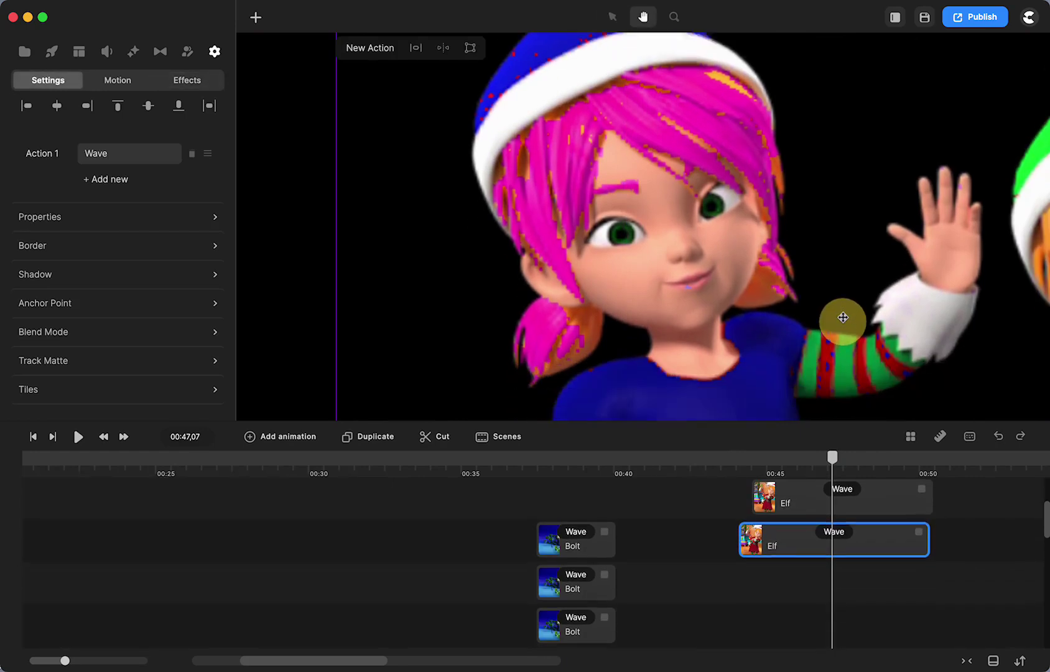
{"action": "left_click_drag", "start_coordinate": [843, 318], "coordinate": [839, 255]}
{"action": "key", "text": "v"}
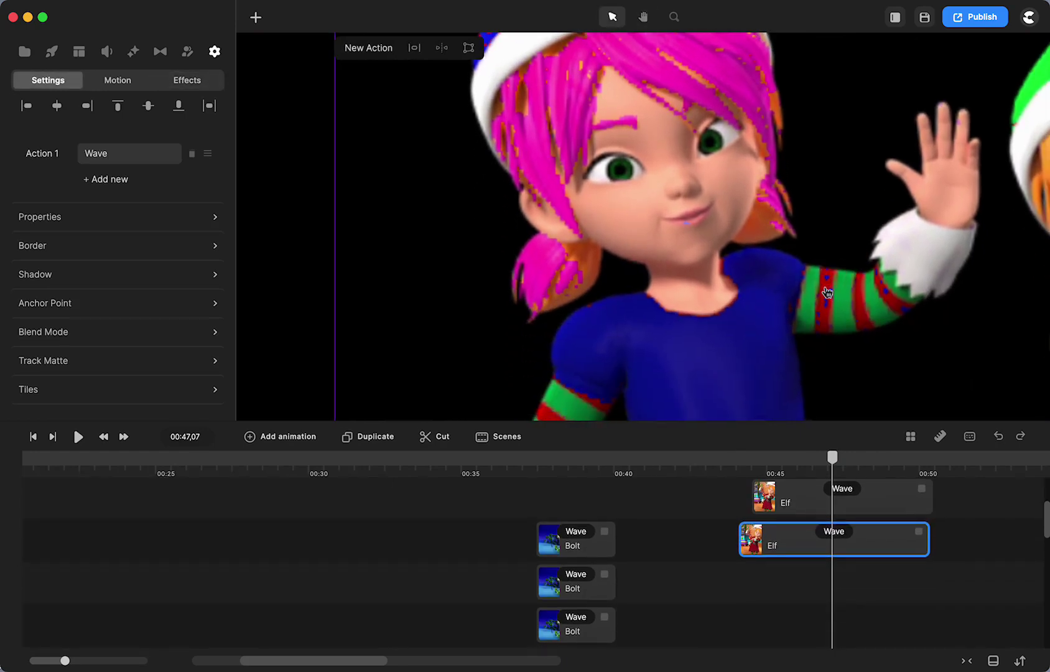
{"action": "key", "text": "shift+1"}
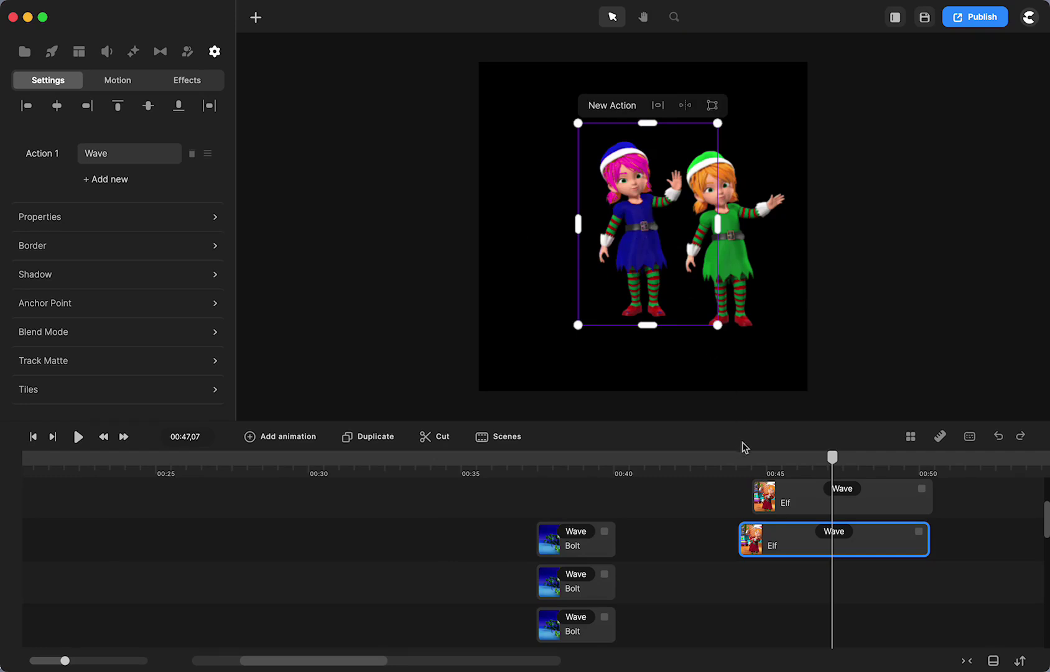
{"action": "left_click", "coordinate": [689, 545]}
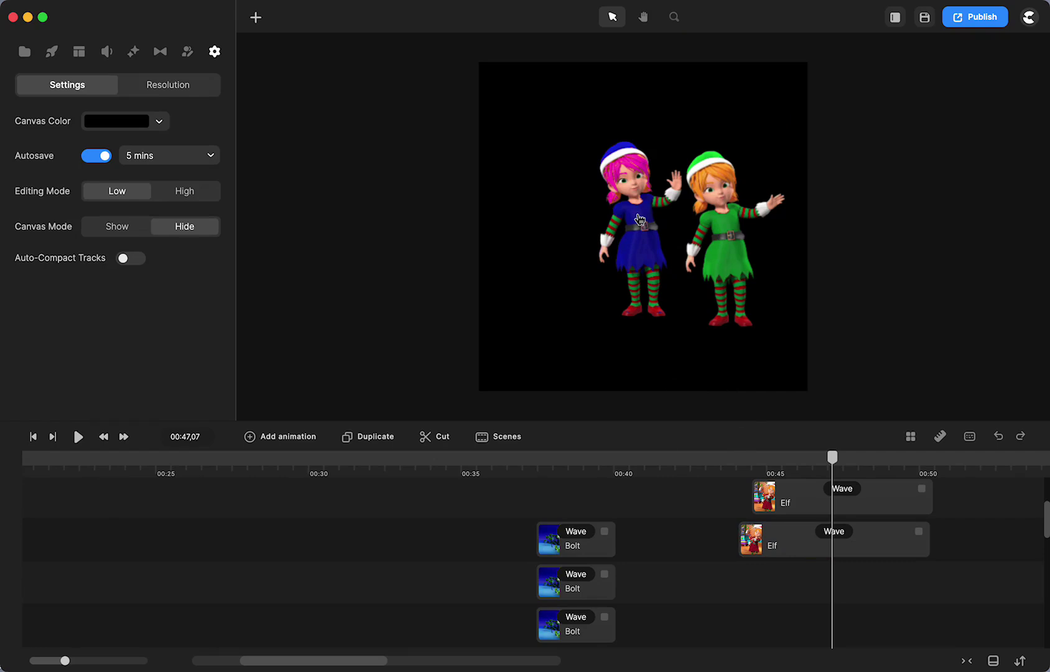
{"action": "scroll", "coordinate": [640, 219], "scroll_direction": "up", "scroll_amount": 3}
{"action": "scroll", "coordinate": [639, 219], "scroll_direction": "down", "scroll_amount": 4}
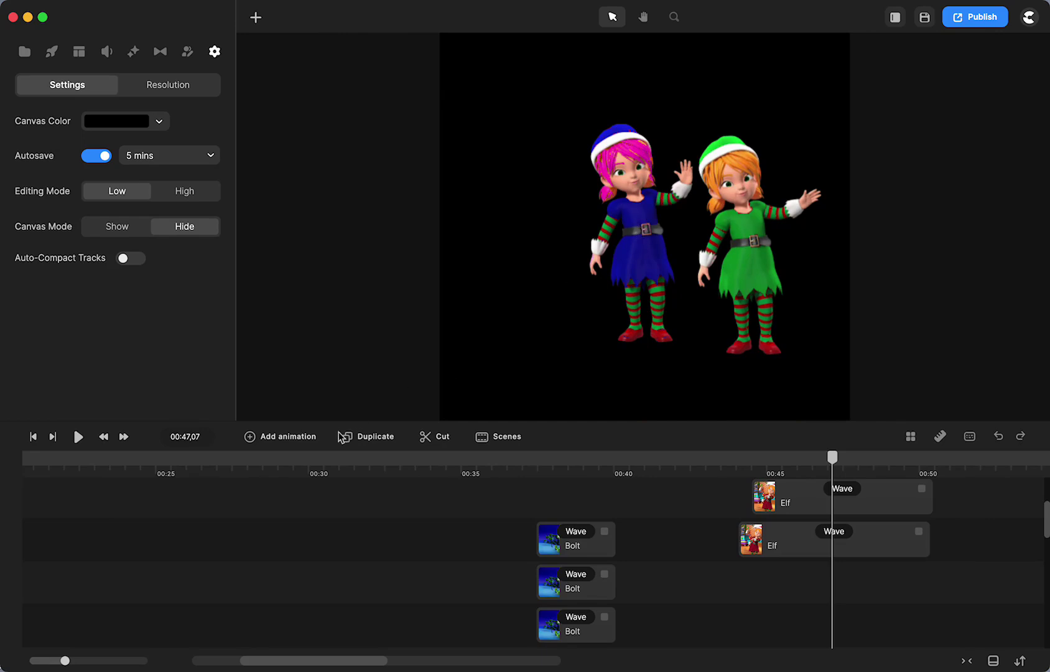
- Jump to 00:32,23, then move the playhead forward to 00:46,18 showing all three elves
{"action": "left_click", "coordinate": [390, 459]}
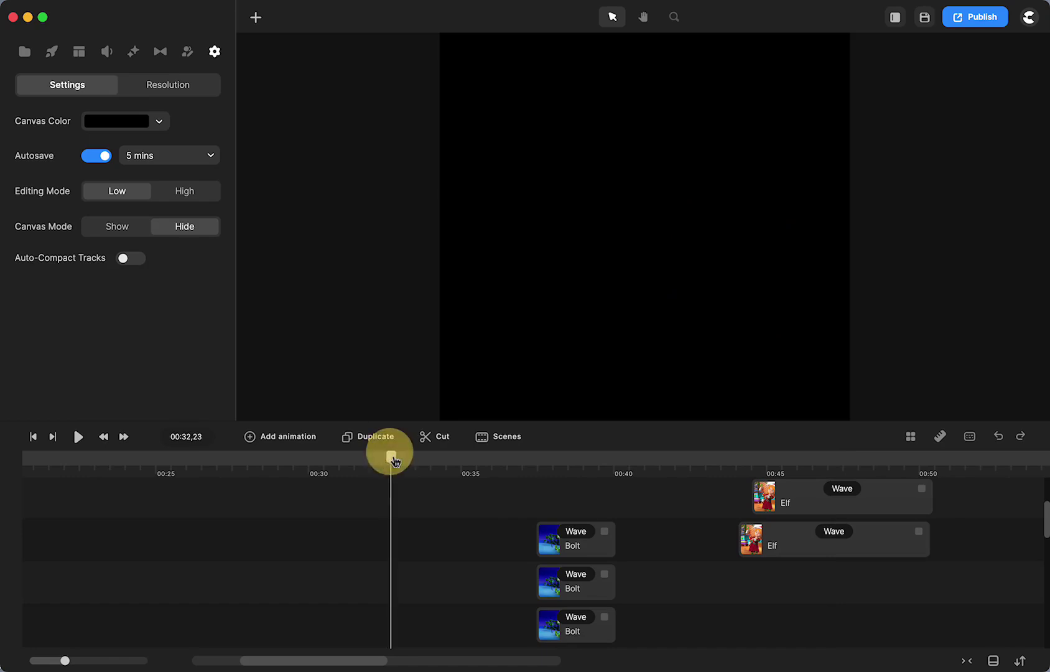
{"action": "left_click_drag", "start_coordinate": [392, 459], "coordinate": [812, 441]}
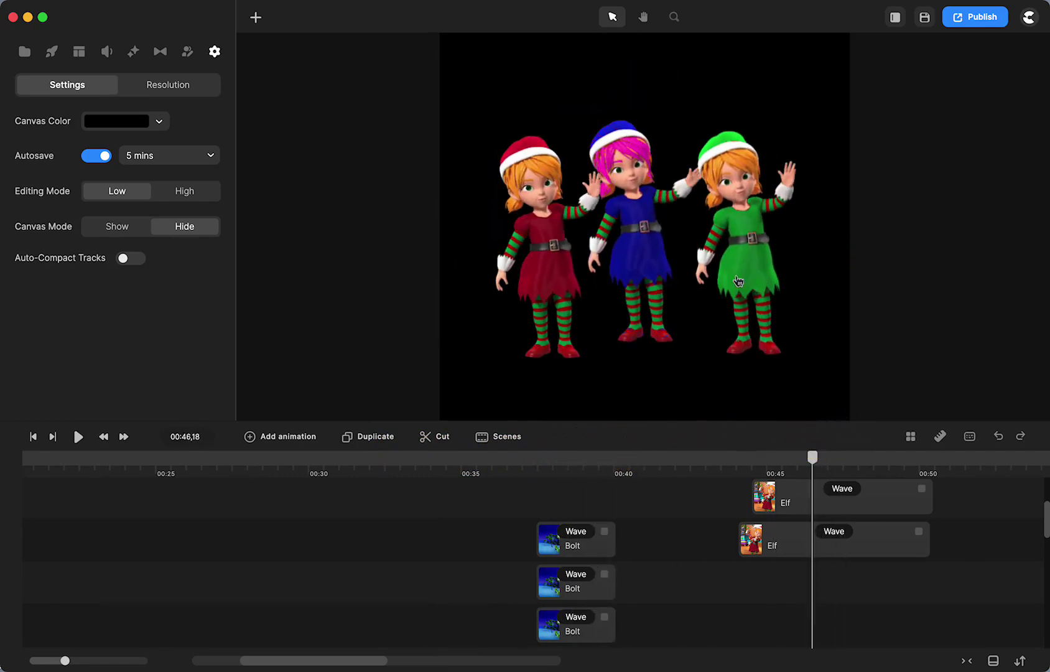
{"action": "scroll", "coordinate": [750, 235], "scroll_direction": "up", "scroll_amount": 6}
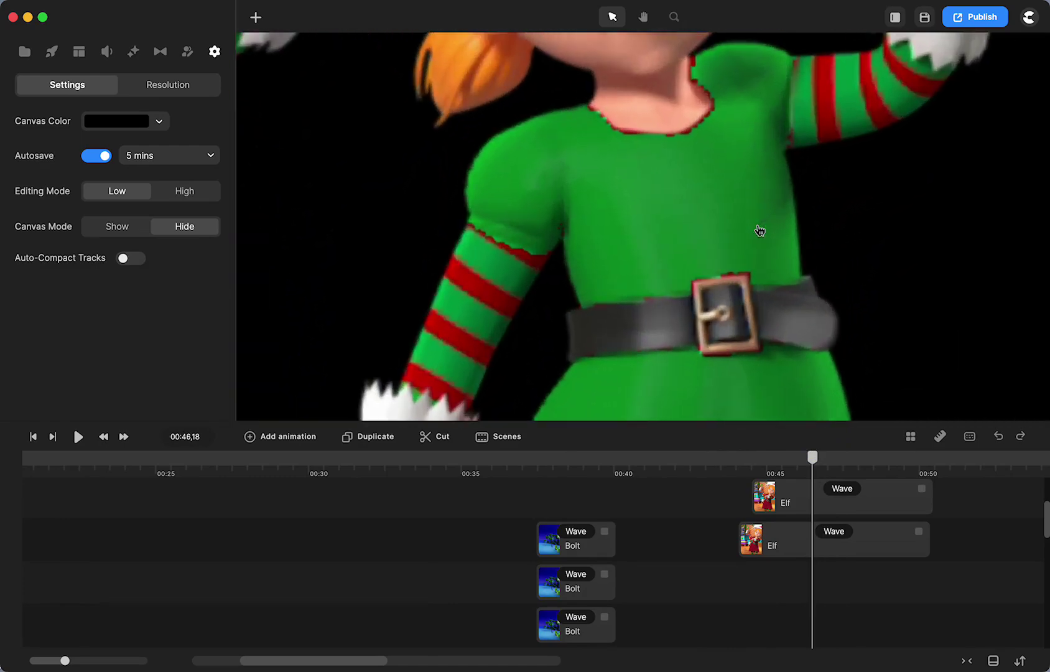
{"action": "scroll", "coordinate": [759, 230], "scroll_direction": "down", "scroll_amount": 1}
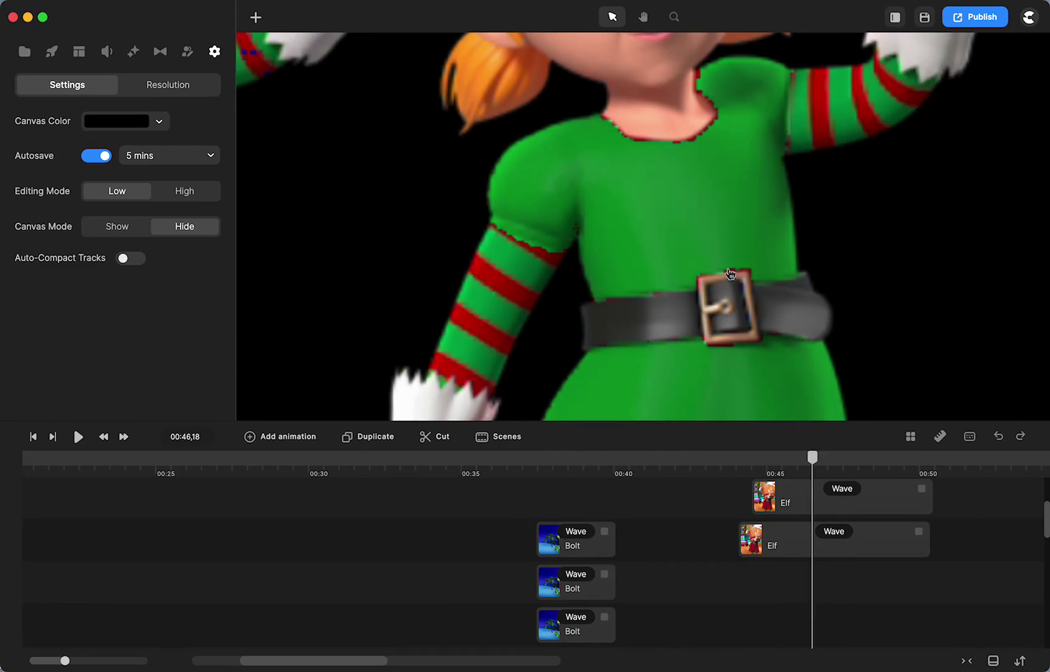
- Inspect the green elf's outfit down to its stockings and shoes, then back up to its face
{"action": "key", "text": "h"}
{"action": "left_click_drag", "start_coordinate": [884, 321], "coordinate": [894, 83]}
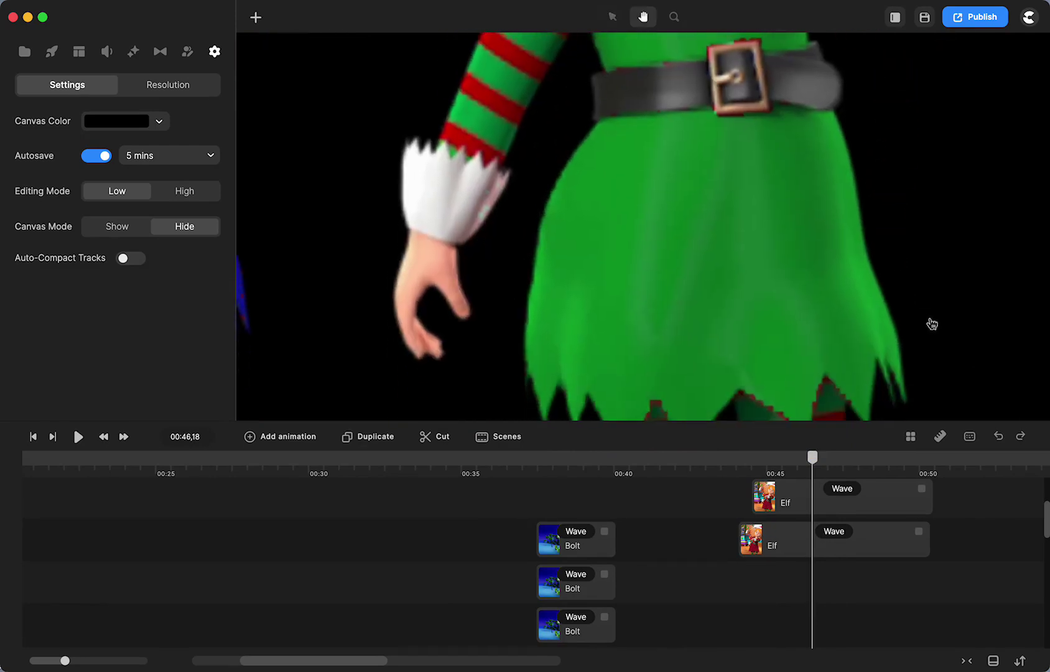
{"action": "left_click_drag", "start_coordinate": [931, 323], "coordinate": [901, 169]}
{"action": "left_click_drag", "start_coordinate": [900, 333], "coordinate": [891, 169]}
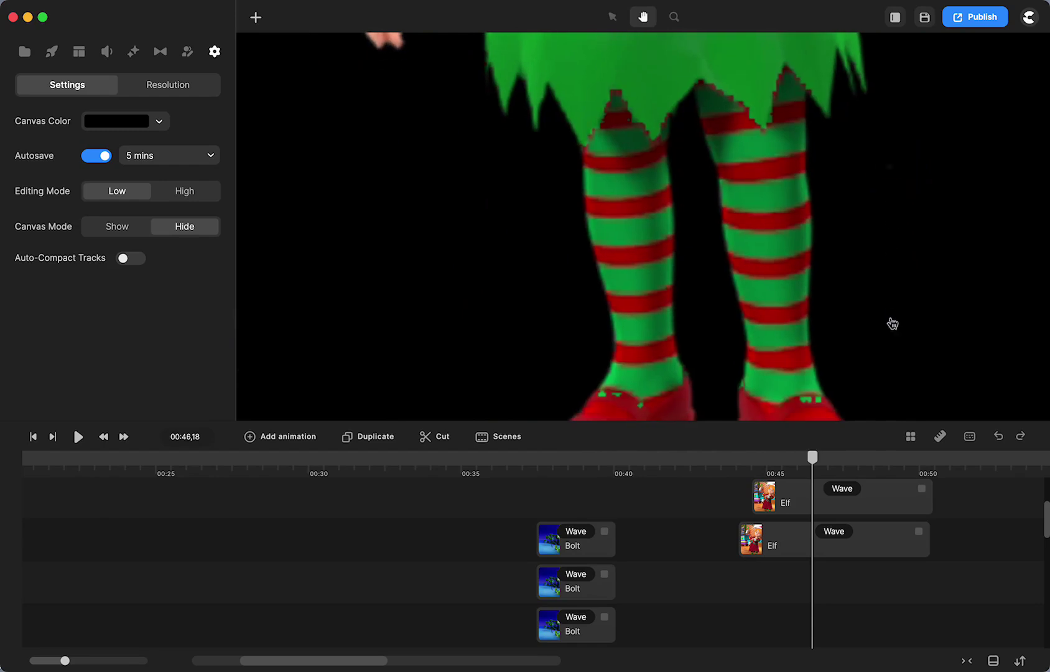
{"action": "left_click_drag", "start_coordinate": [891, 323], "coordinate": [905, 471]}
{"action": "left_click", "coordinate": [905, 482]}
{"action": "left_click_drag", "start_coordinate": [926, 208], "coordinate": [930, 398]}
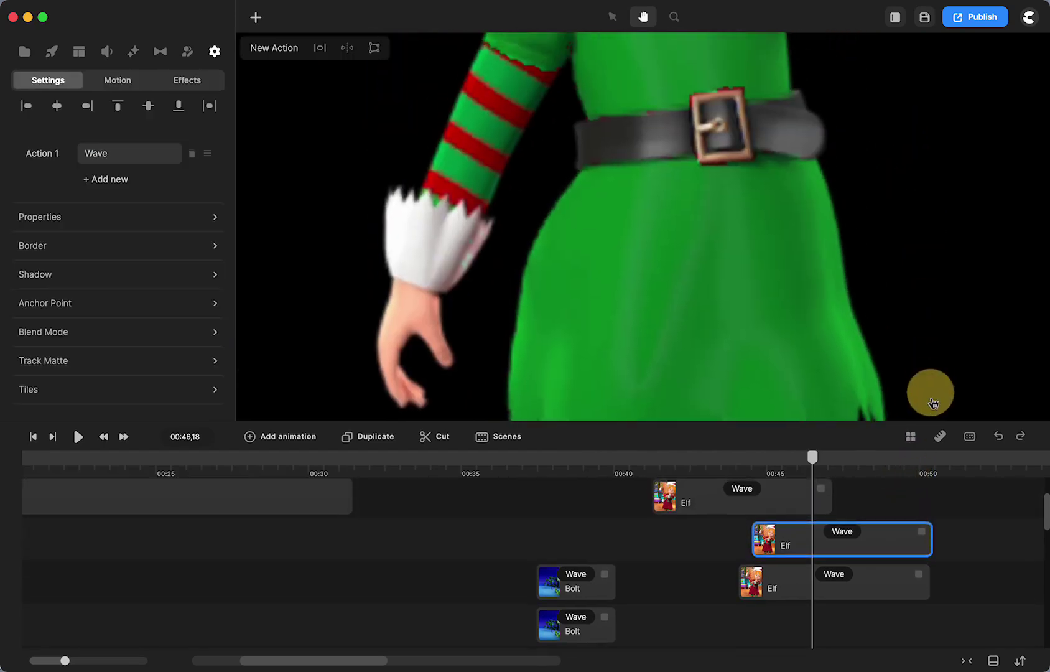
{"action": "left_click_drag", "start_coordinate": [917, 131], "coordinate": [930, 307]}
{"action": "left_click_drag", "start_coordinate": [912, 202], "coordinate": [916, 293]}
{"action": "key", "text": "v"}
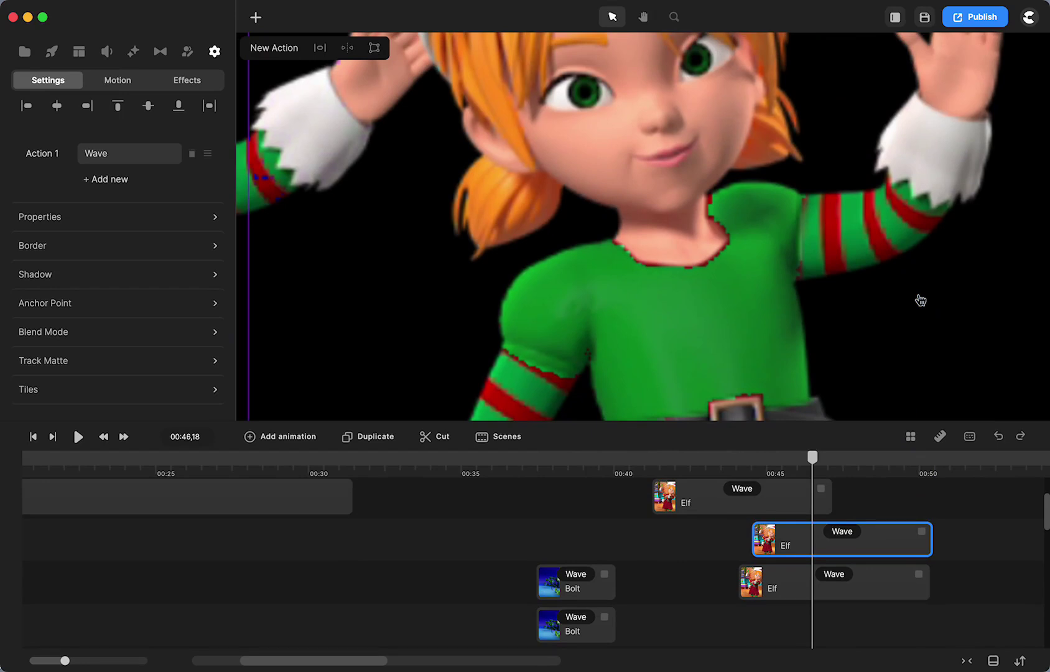
- Fit the three-elf scene in view, then play the project from 00:00,00
{"action": "key", "text": "shift+1"}
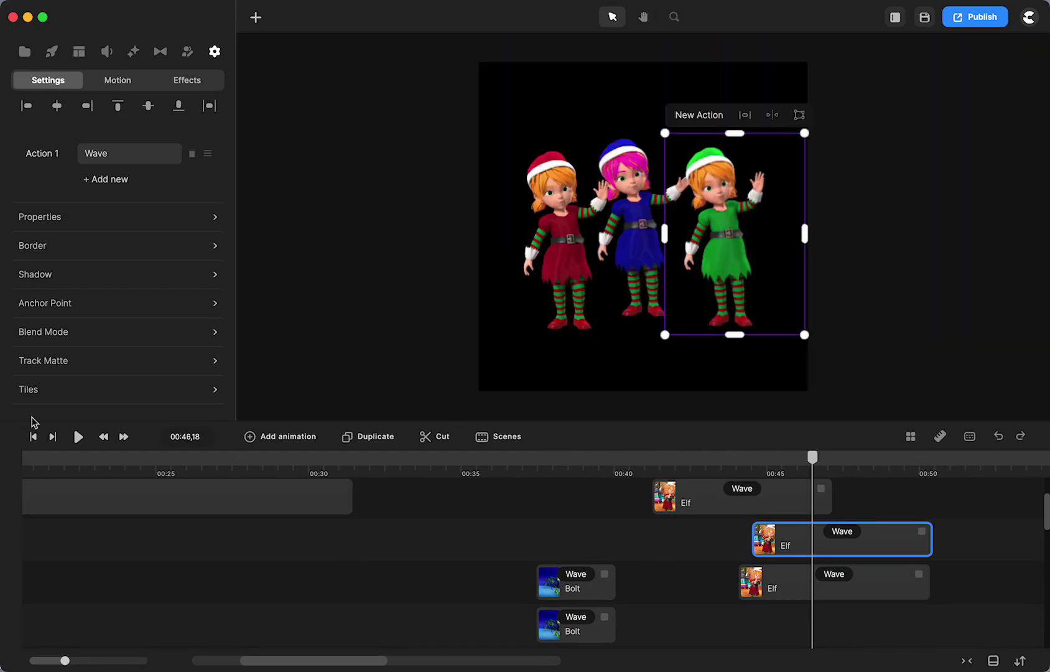
{"action": "left_click", "coordinate": [34, 438]}
{"action": "left_click", "coordinate": [77, 438]}
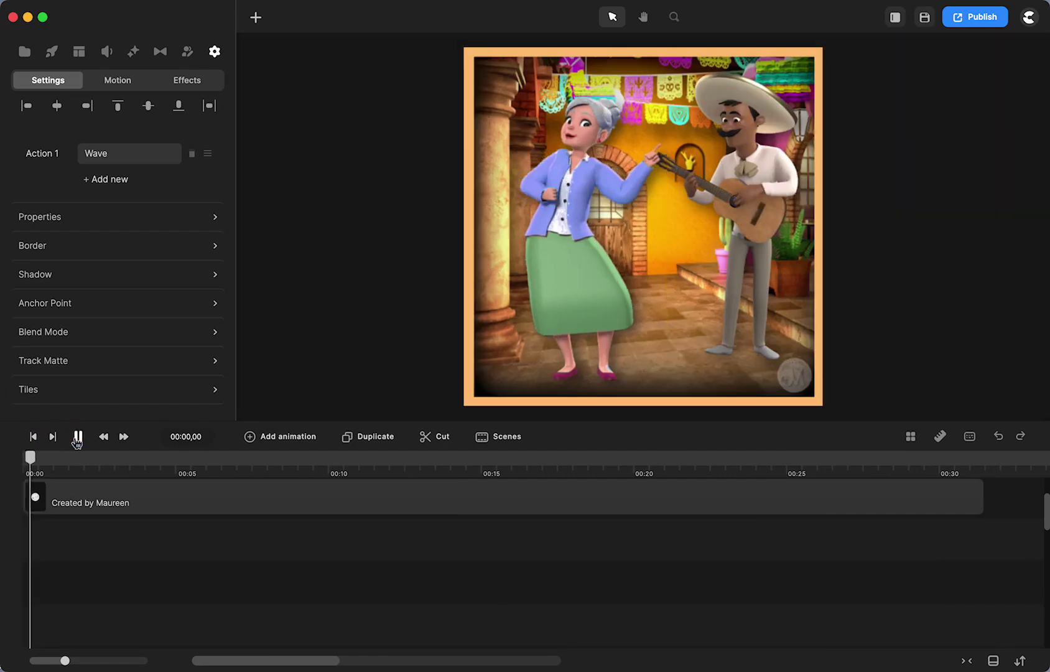